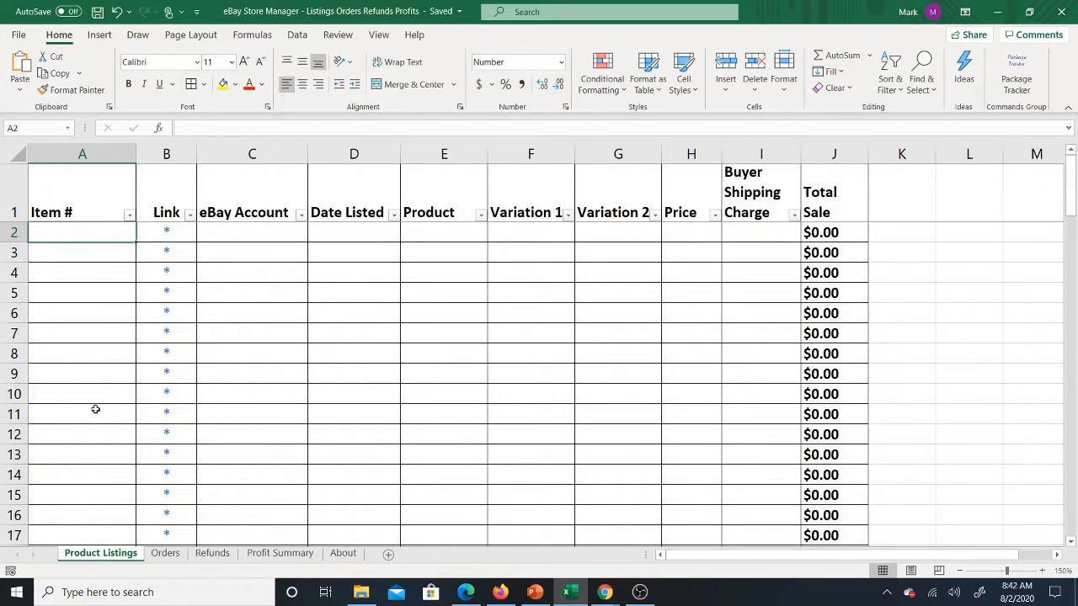
Step: Look through the Orders, Refunds and Profit Summary sheets, and return to the Product Listings sheet
{"action": "left_click", "coordinate": [163, 553]}
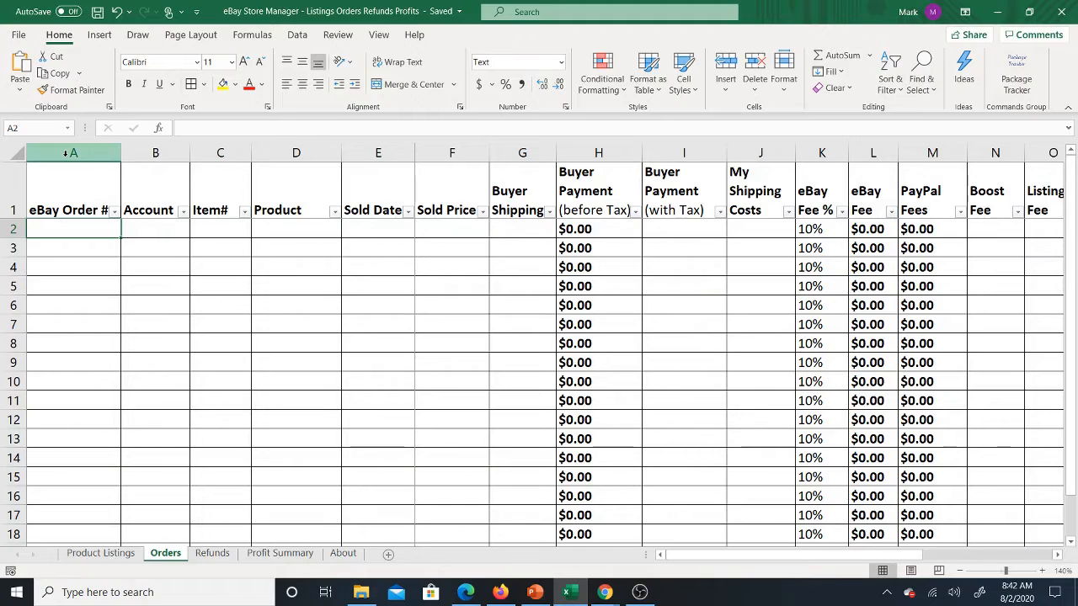
{"action": "left_click", "coordinate": [210, 553]}
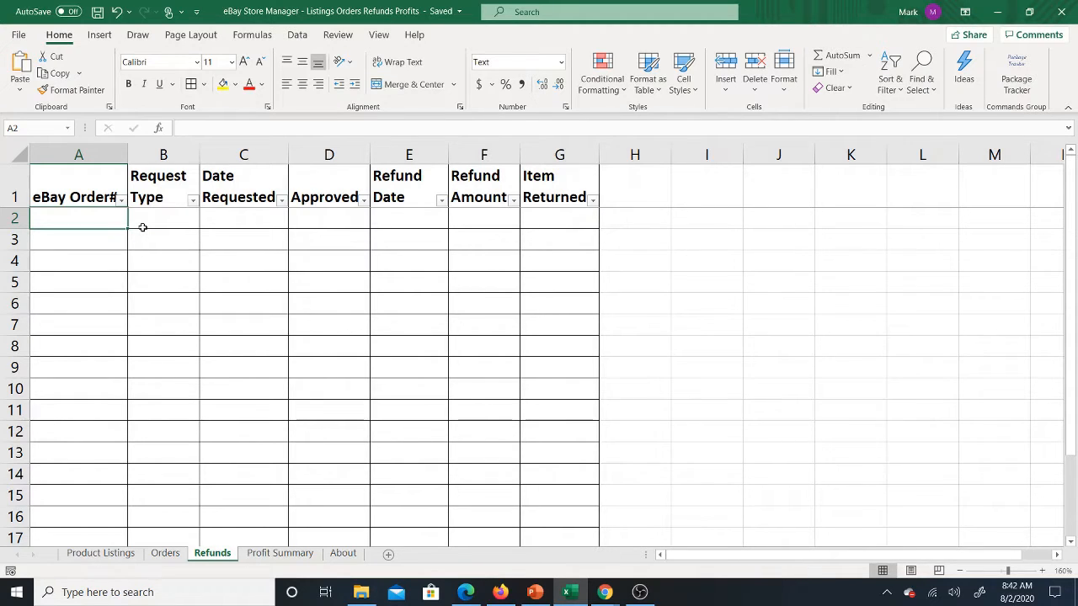
{"action": "left_click", "coordinate": [278, 553]}
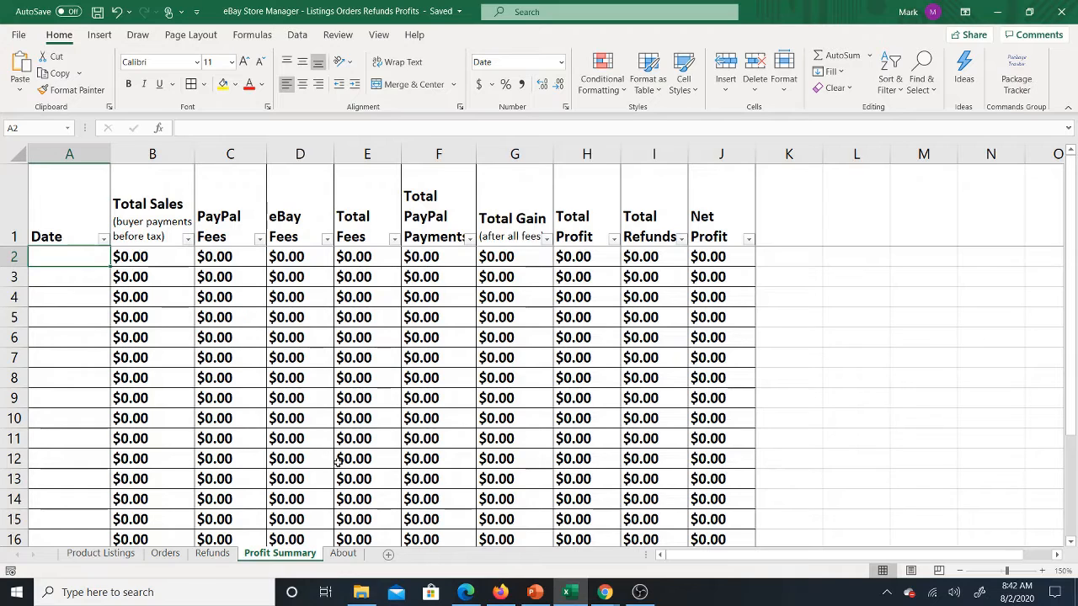
{"action": "left_click", "coordinate": [102, 555]}
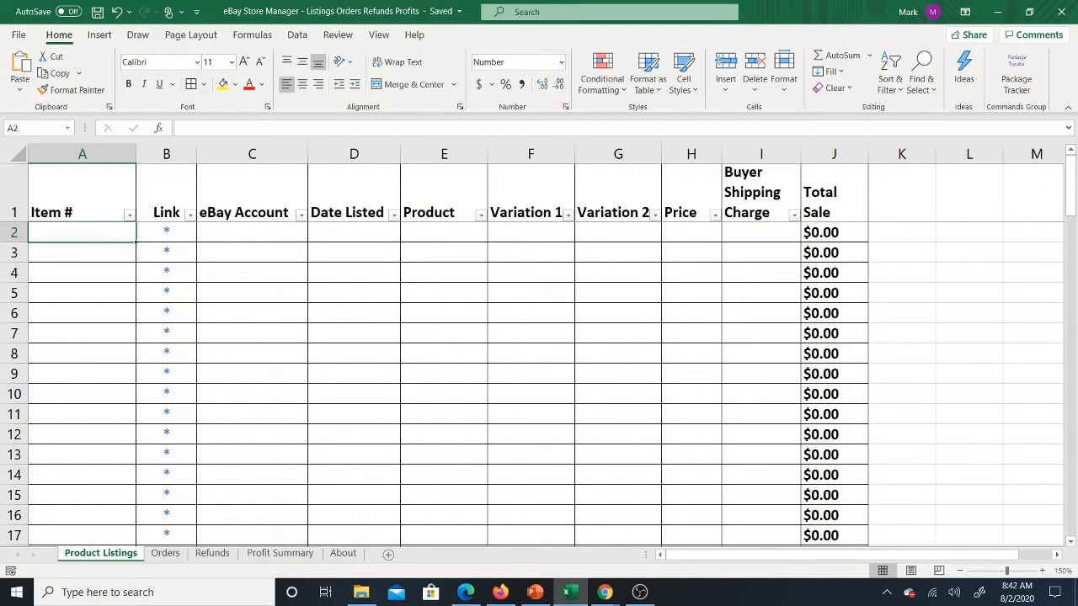
Step: Switch to Chrome and copy the eBay item number from the BookishBunny neck pillow listing
{"action": "left_click", "coordinate": [609, 594]}
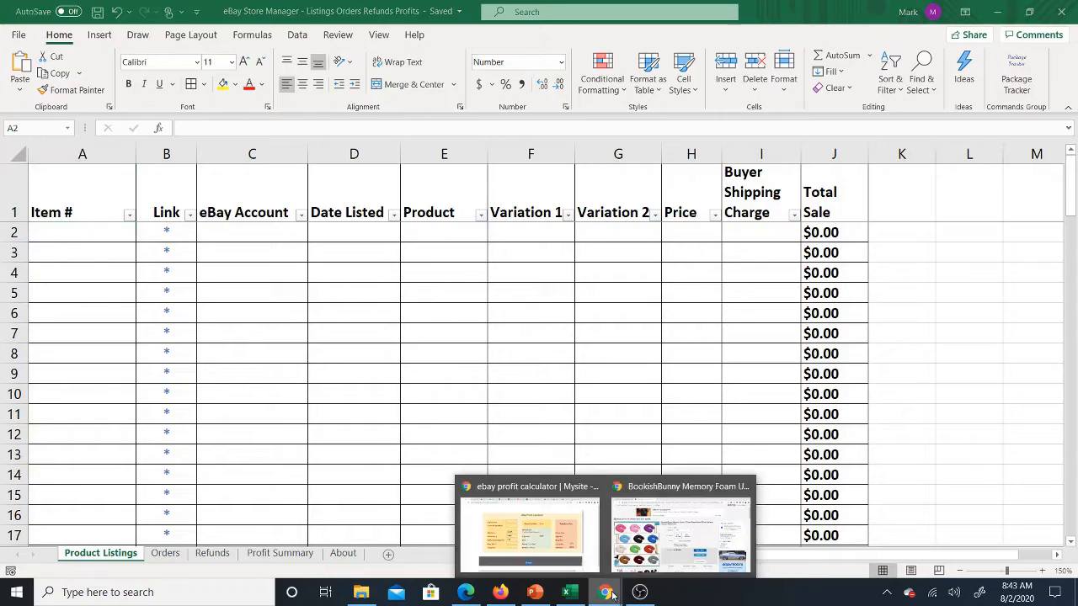
{"action": "left_click", "coordinate": [690, 549]}
{"action": "scroll", "coordinate": [792, 352], "scroll_direction": "down", "scroll_amount": 10}
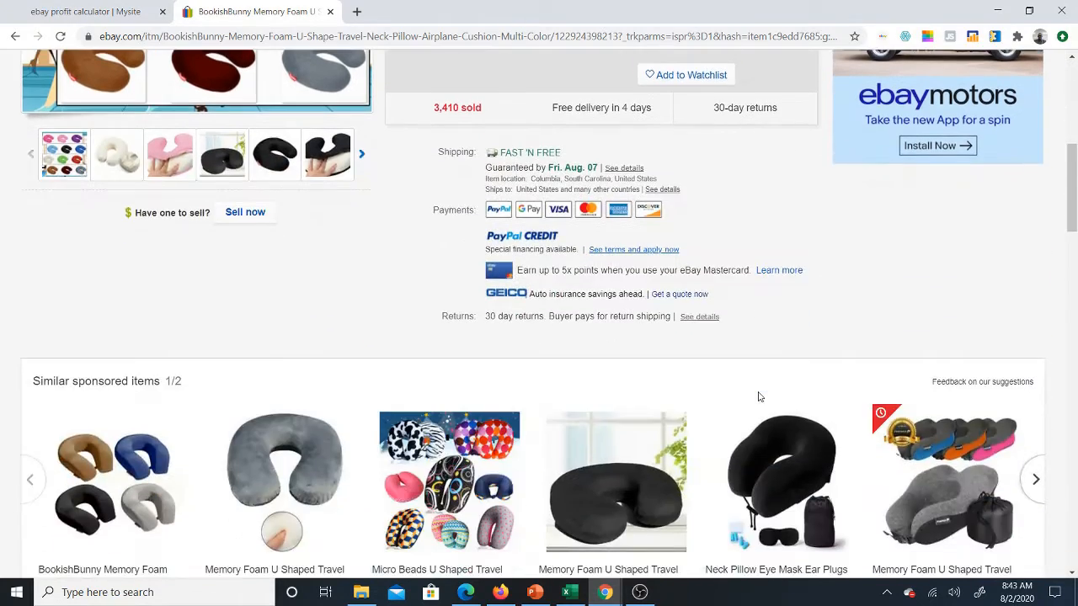
{"action": "scroll", "coordinate": [797, 368], "scroll_direction": "down", "scroll_amount": 7}
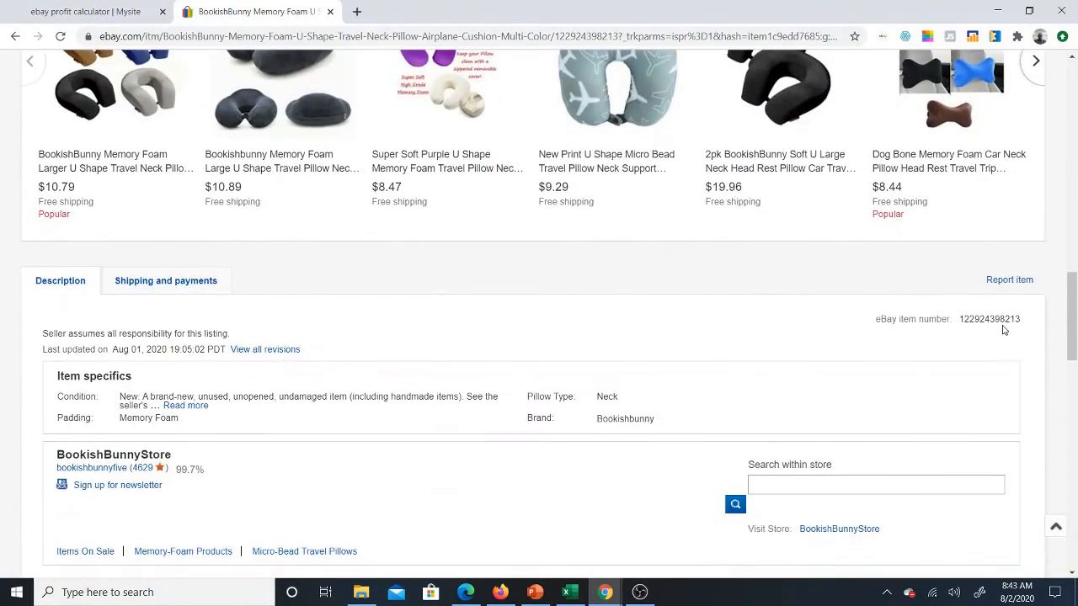
{"action": "double_click", "coordinate": [994, 320]}
{"action": "right_click", "coordinate": [992, 324]}
{"action": "left_click", "coordinate": [993, 333]}
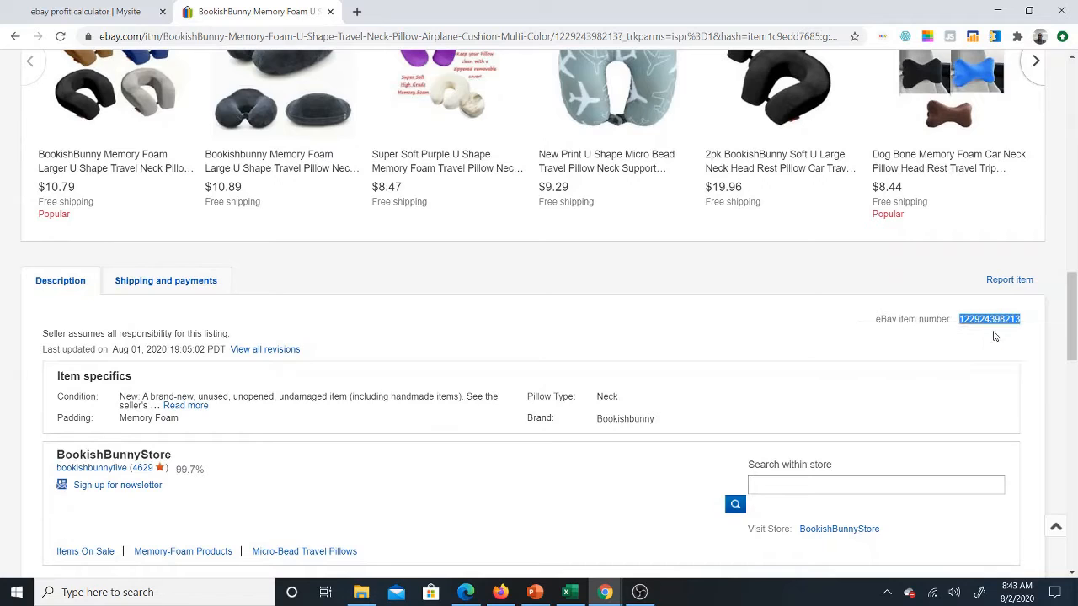
Step: Return to Excel and paste the copied item number into cell A2 of the Product Listings sheet
{"action": "left_click_drag", "start_coordinate": [1075, 328], "coordinate": [1075, 115]}
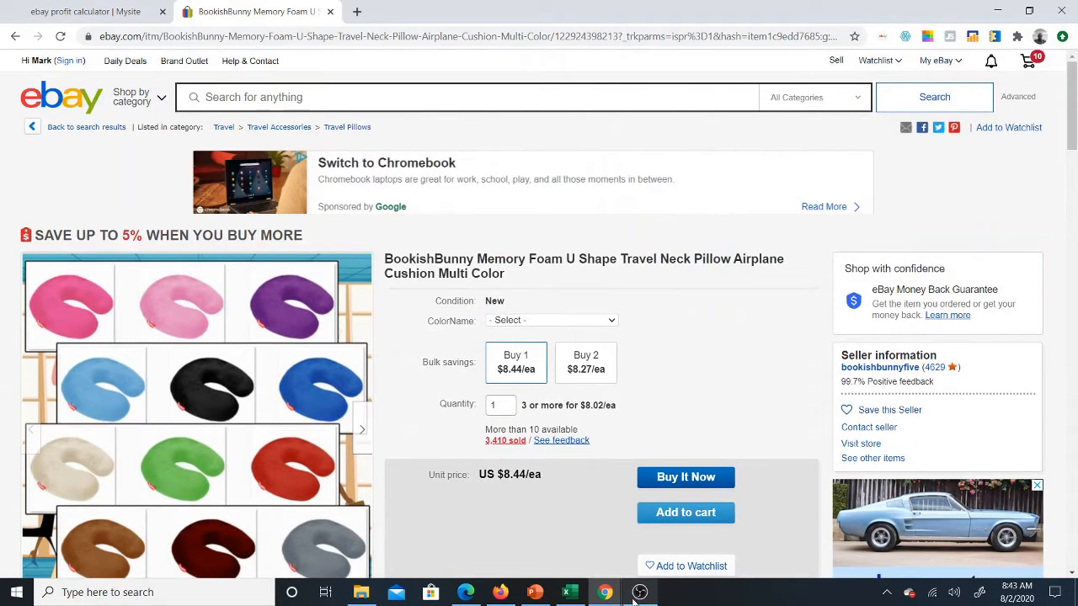
{"action": "left_click", "coordinate": [571, 593]}
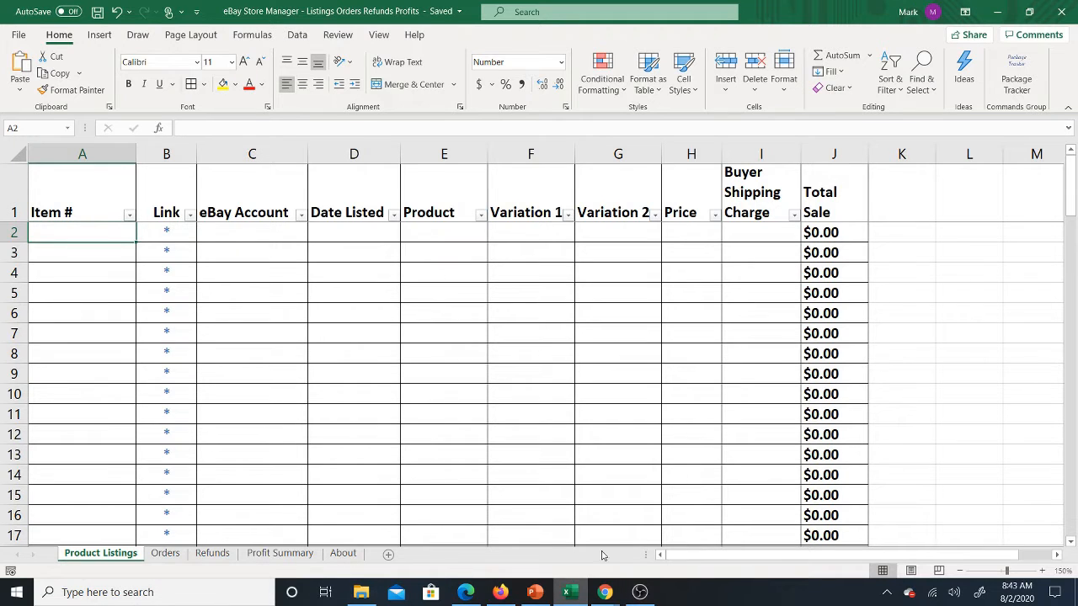
{"action": "right_click", "coordinate": [81, 240]}
{"action": "left_click", "coordinate": [136, 270]}
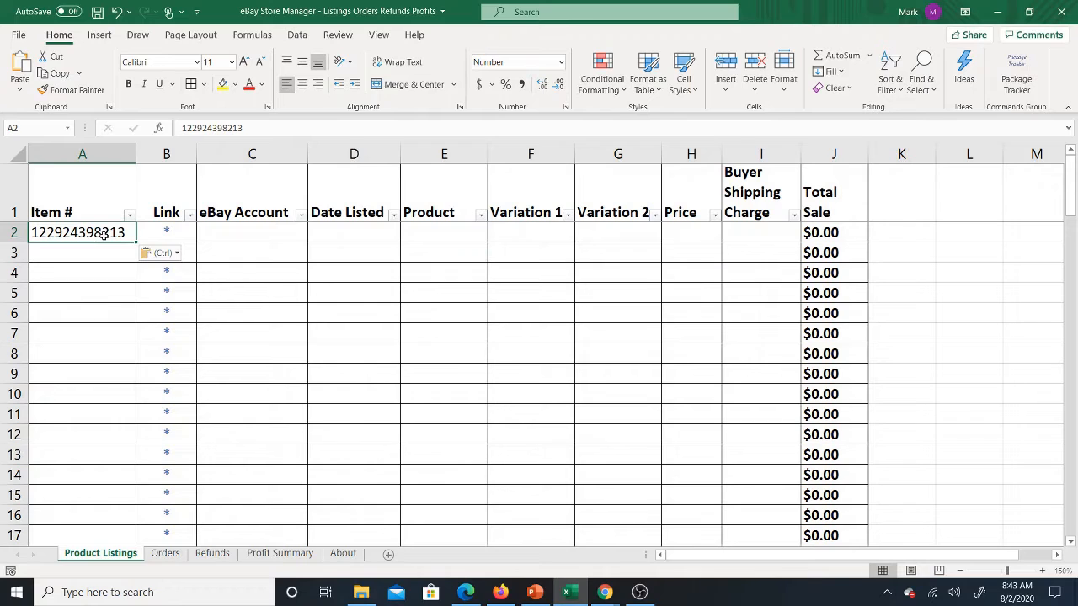
Step: Enter the eBay store account name in cell C2
{"action": "left_click", "coordinate": [260, 229]}
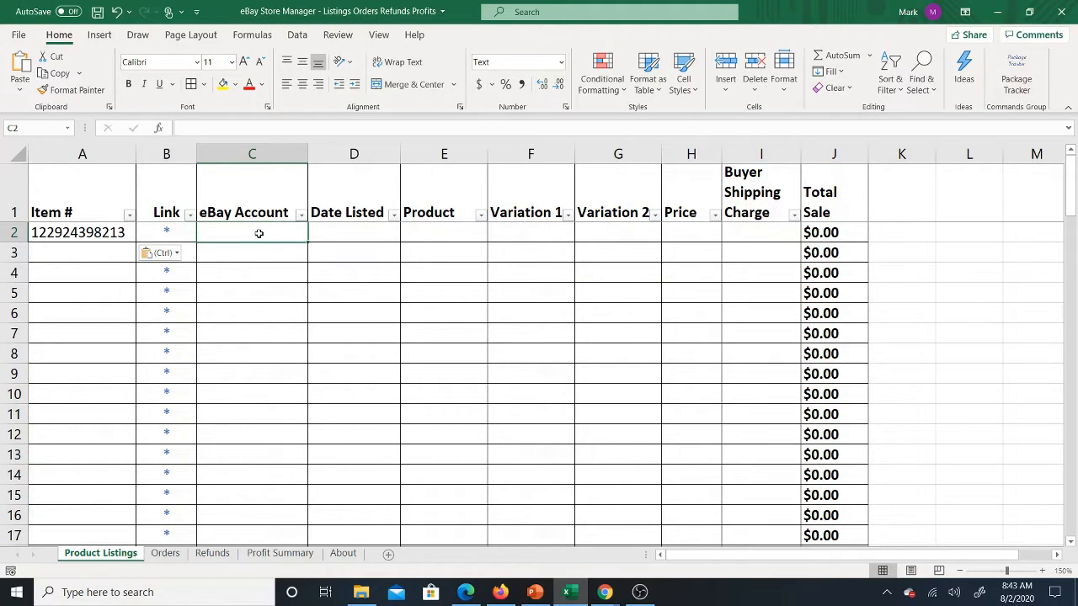
{"action": "type", "text": "mrmark"}
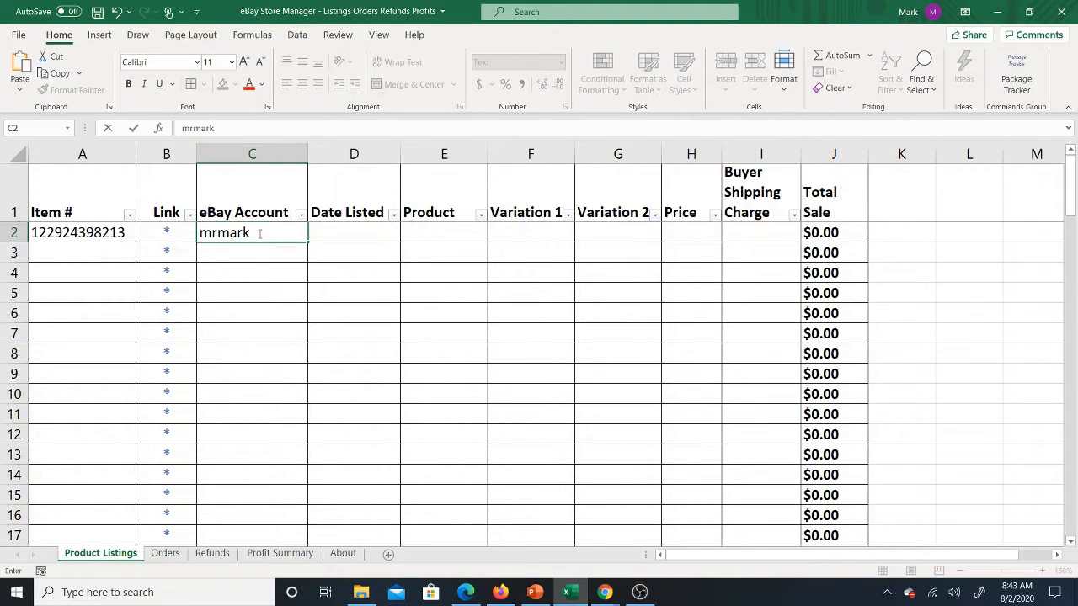
{"action": "key", "text": "BackSpace"}
{"action": "key", "text": "BackSpace"}
{"action": "key", "text": "BackSpace"}
{"action": "key", "text": "BackSpace"}
{"action": "type", "text": "arksebay"}
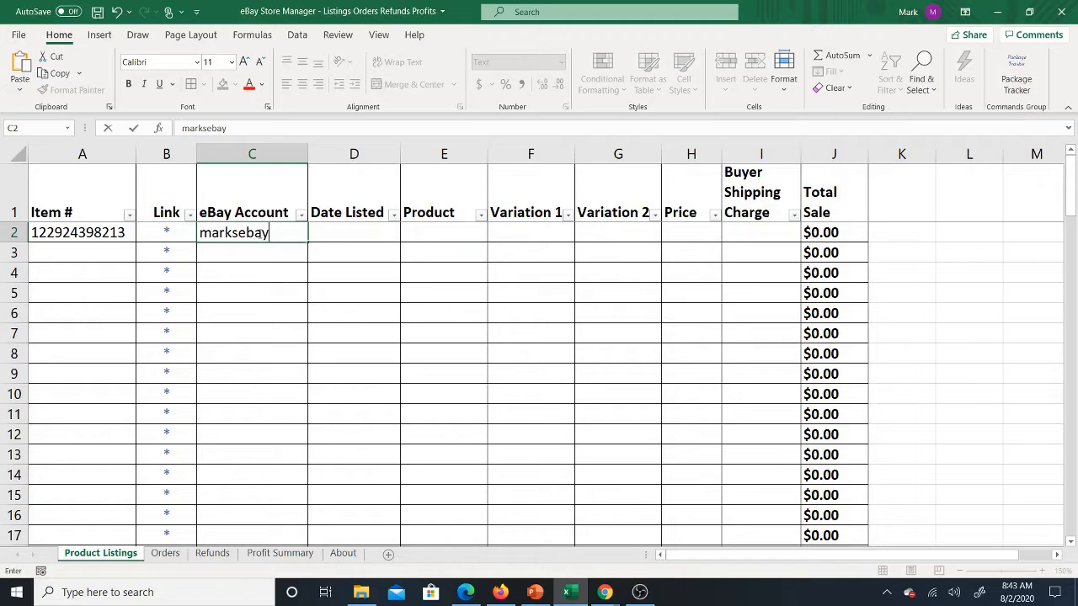
{"action": "type", "text": "store"}
{"action": "key", "text": "Return"}
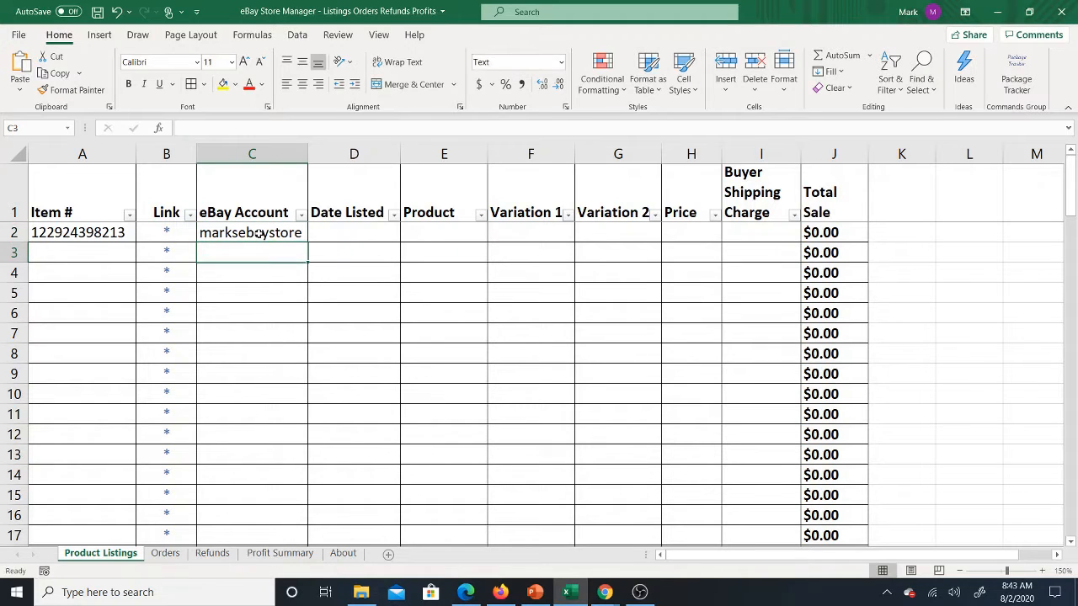
Step: Enter 8/2/2020 as the Date Listed in cell D2
{"action": "left_click", "coordinate": [258, 232]}
{"action": "key", "text": "Tab"}
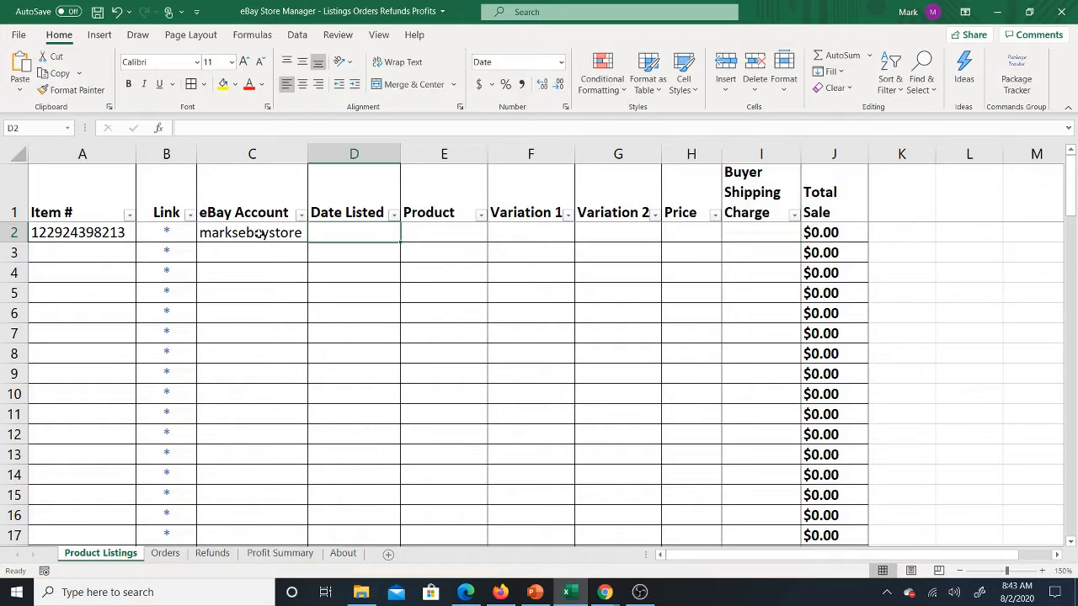
{"action": "type", "text": "8/2/2020"}
{"action": "key", "text": "Tab"}
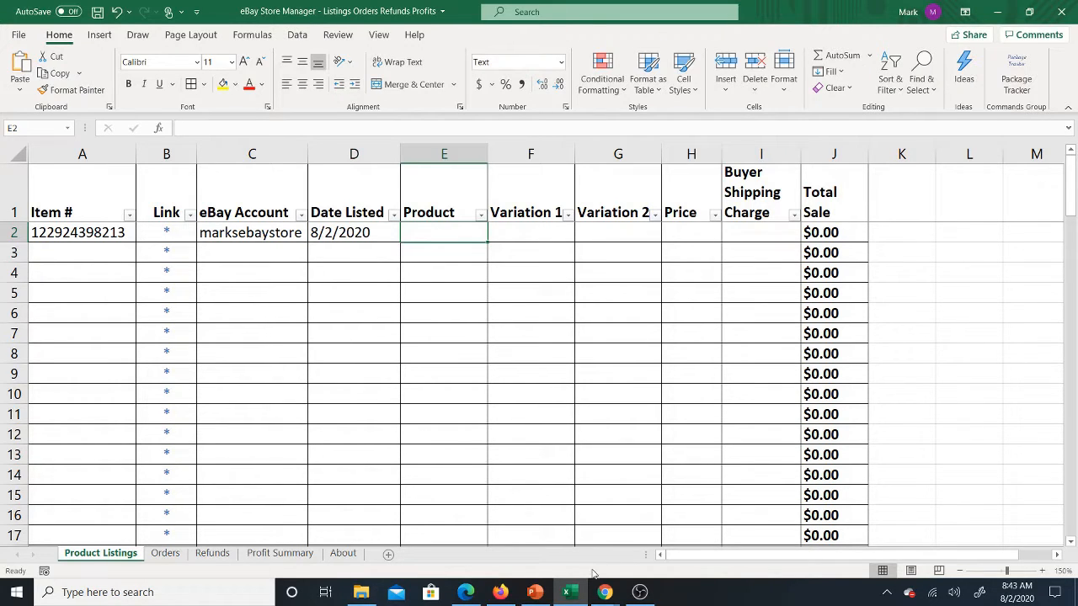
Step: Copy the neck pillow's title from the eBay listing in Chrome and paste it into Product cell E2 in Excel
{"action": "left_click", "coordinate": [605, 591]}
{"action": "left_click", "coordinate": [625, 529]}
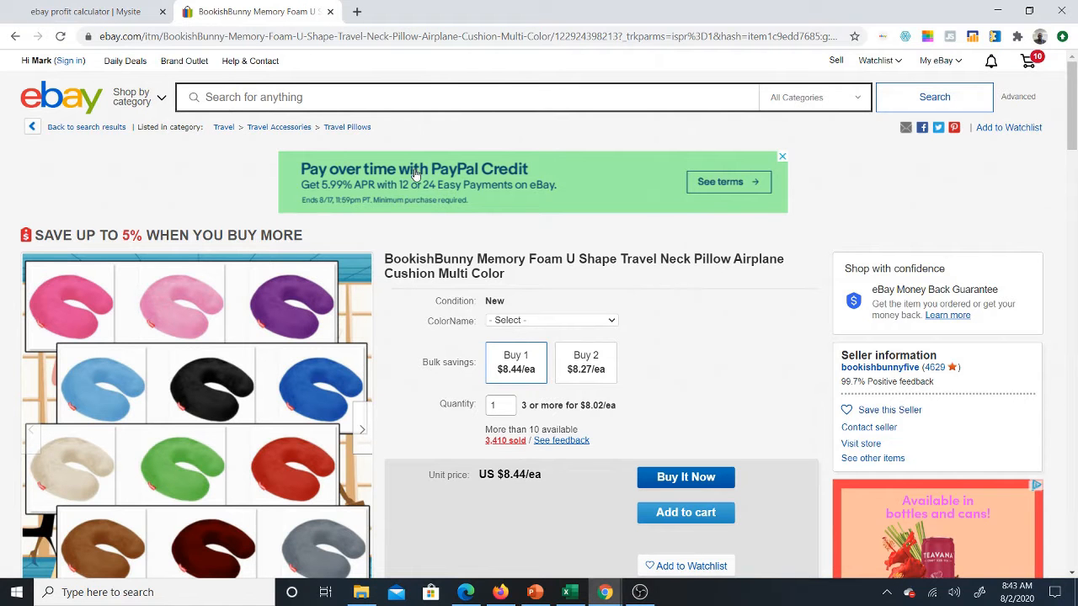
{"action": "double_click", "coordinate": [447, 268]}
{"action": "triple_click", "coordinate": [447, 268]}
{"action": "right_click", "coordinate": [454, 268]}
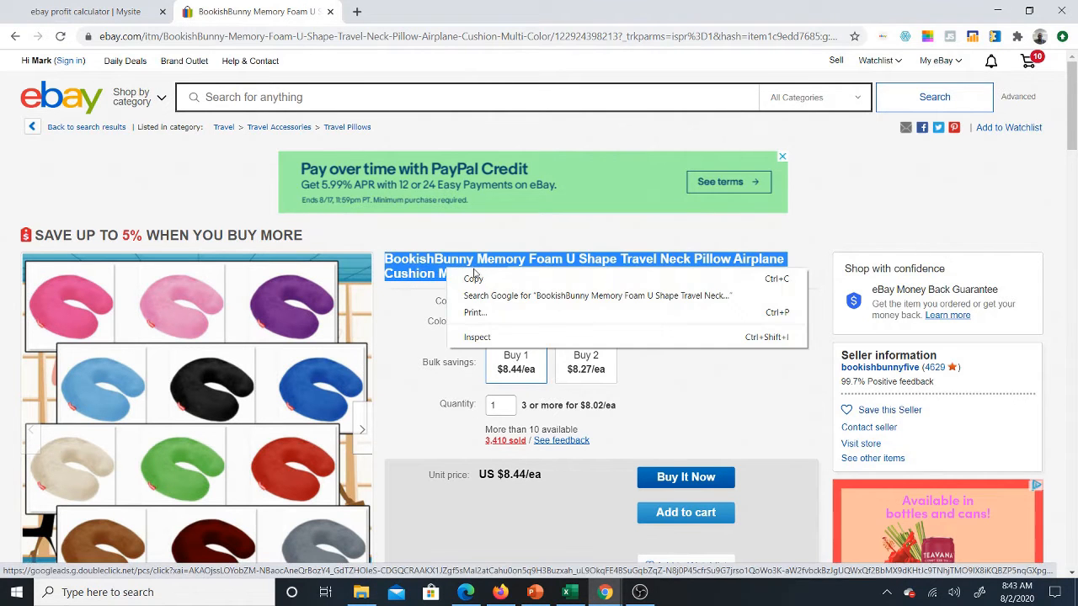
{"action": "left_click", "coordinate": [479, 278]}
{"action": "left_click", "coordinate": [566, 591]}
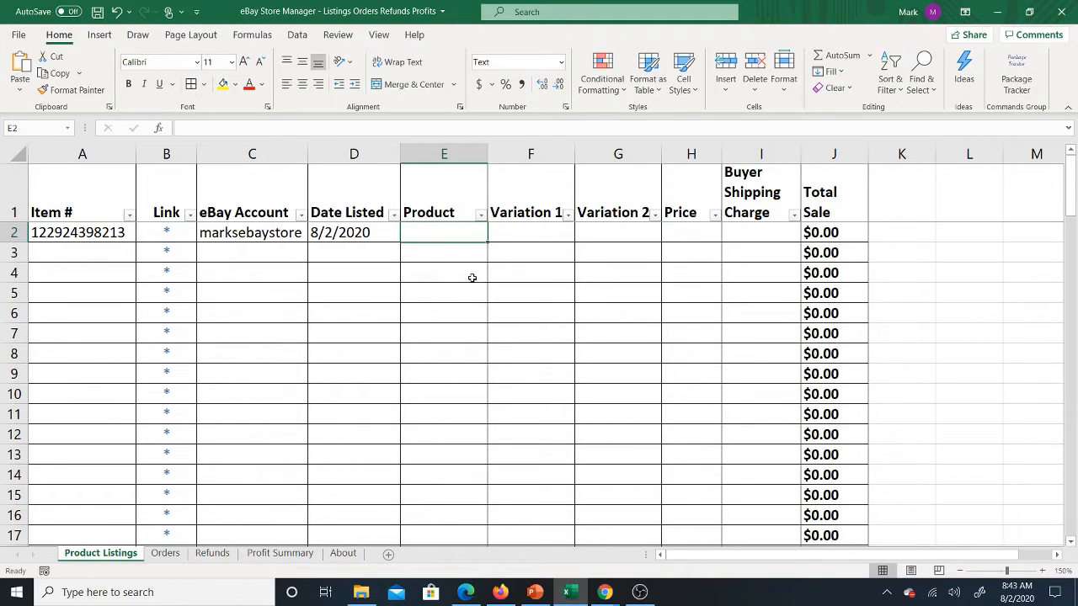
{"action": "right_click", "coordinate": [465, 238]}
{"action": "left_click", "coordinate": [517, 270]}
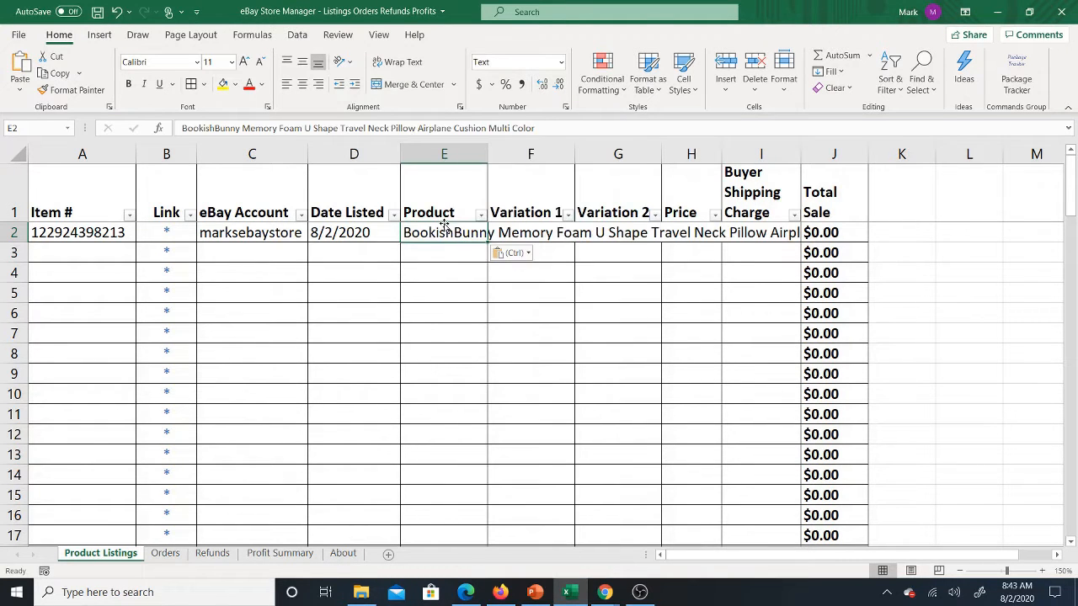
Step: Enter Black as Variation 1 and 8.44 as the Price for the listing in row 2
{"action": "left_click", "coordinate": [531, 236]}
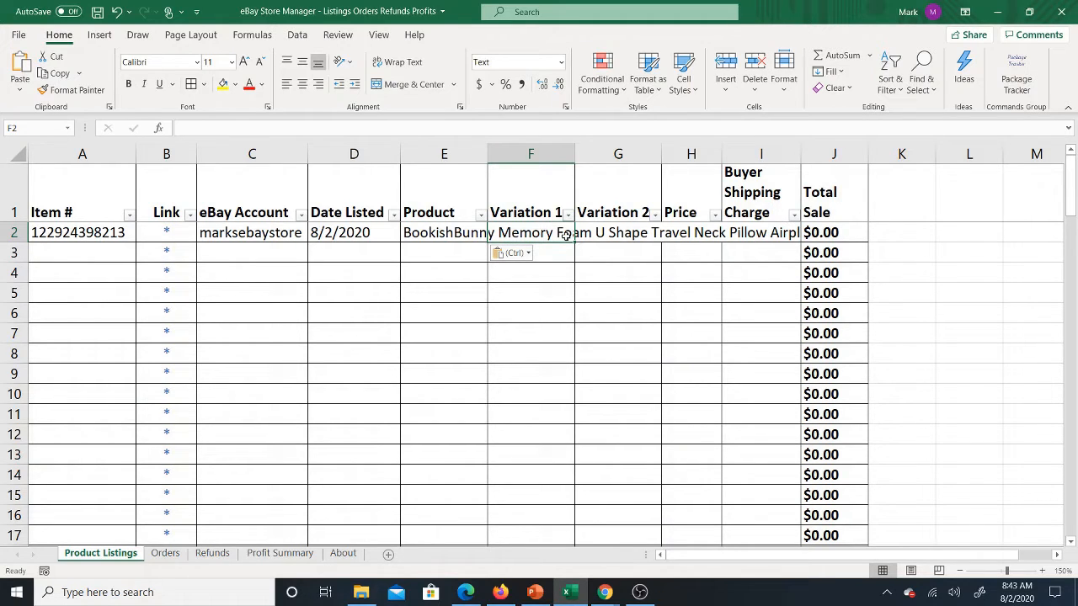
{"action": "type", "text": "Black"}
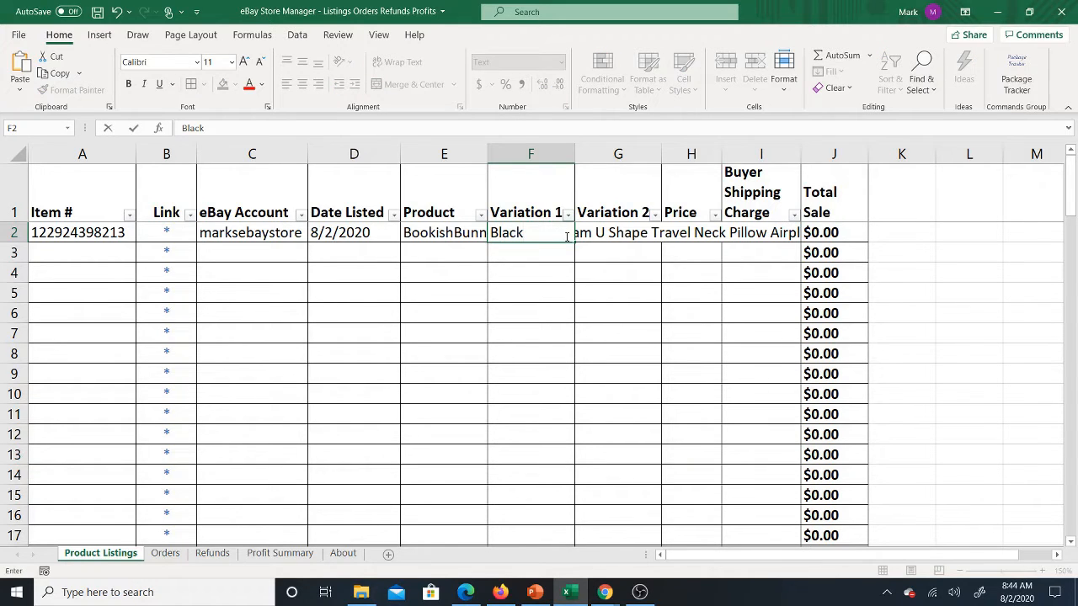
{"action": "key", "text": "Return"}
{"action": "key", "text": "Up"}
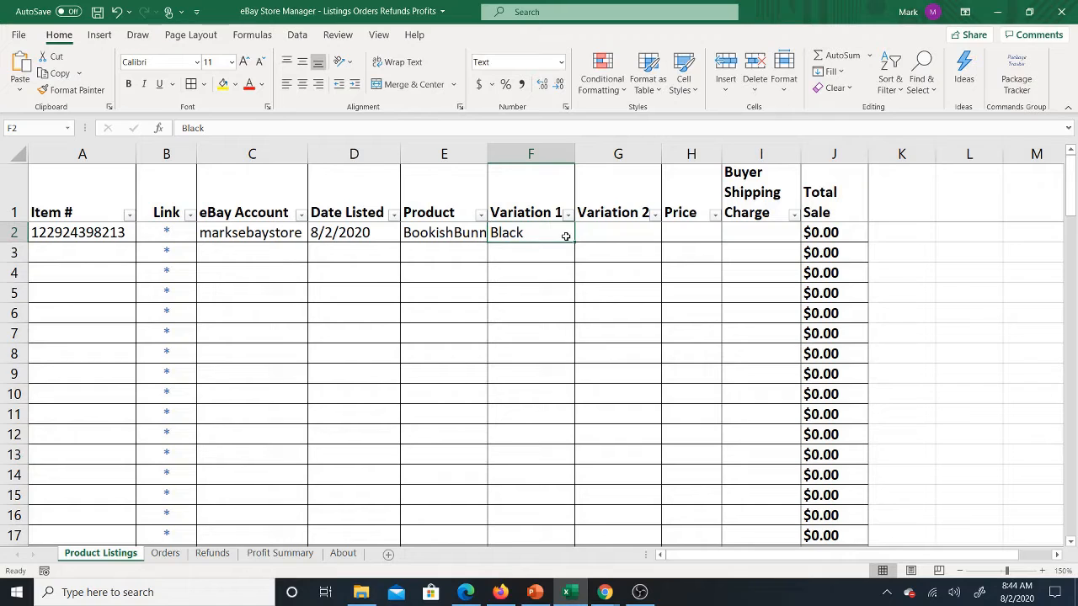
{"action": "key", "text": "Right"}
{"action": "key", "text": "Right"}
{"action": "type", "text": "8.44"}
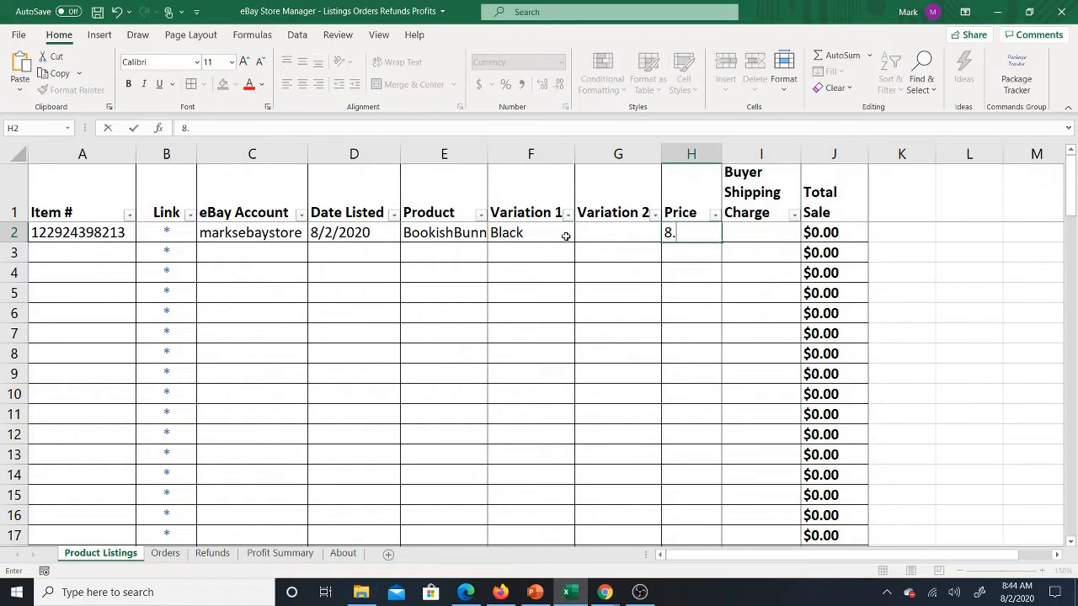
{"action": "key", "text": "Return"}
Step: Enter Orange as Variation 1 and 9 as the Price in row 3
{"action": "key", "text": "Left"}
{"action": "key", "text": "Left"}
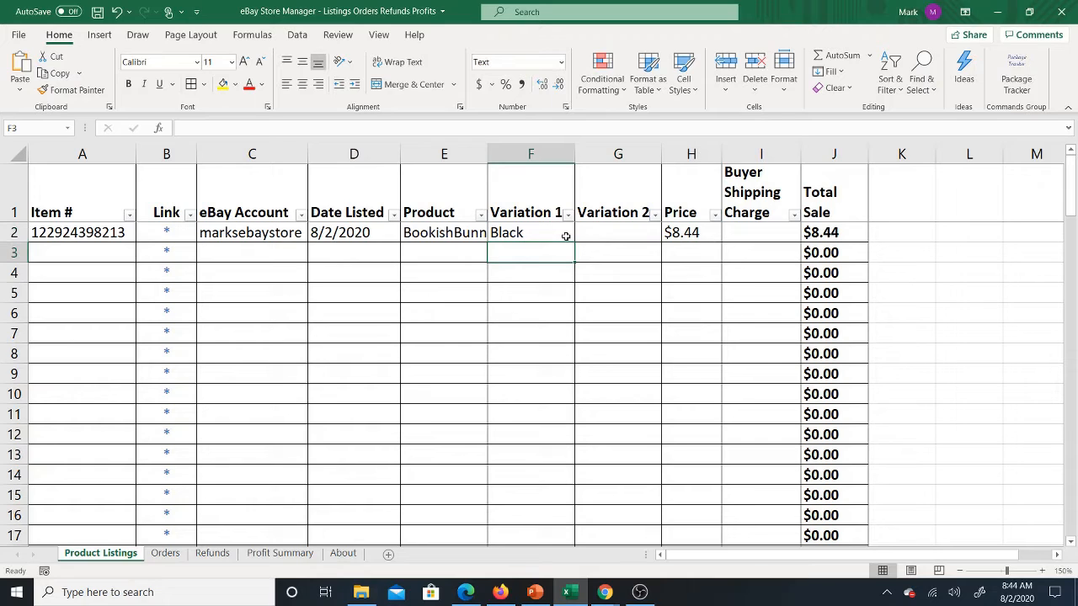
{"action": "type", "text": "Orange"}
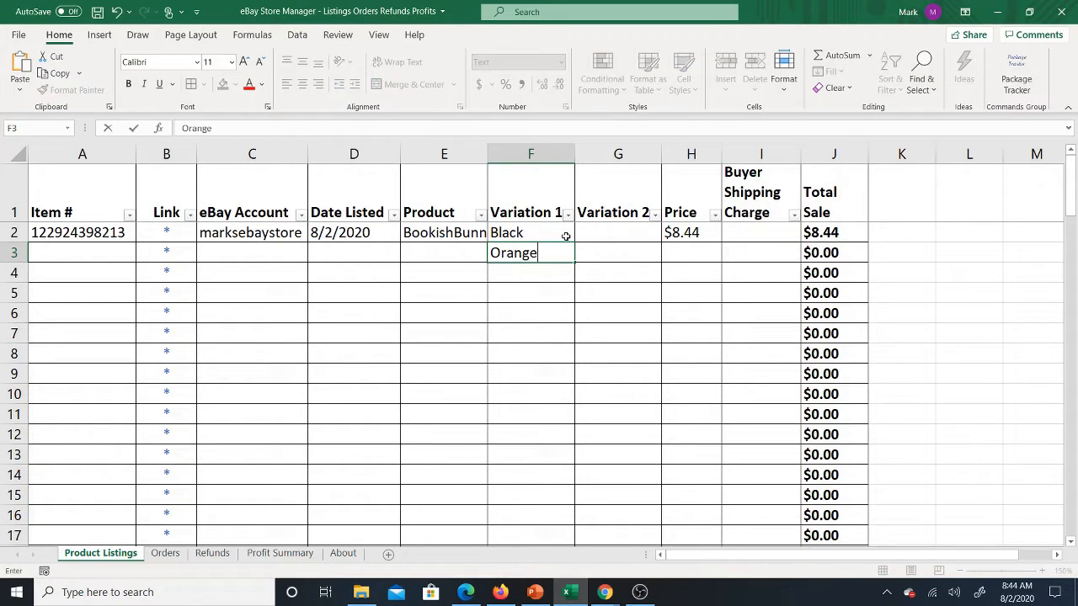
{"action": "key", "text": "Tab"}
{"action": "key", "text": "Tab"}
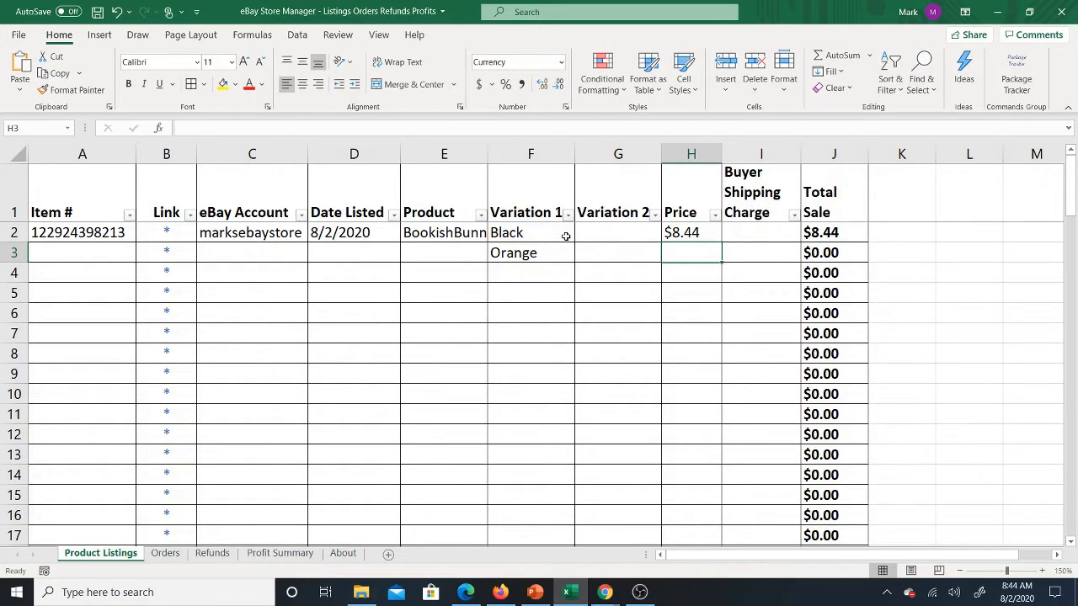
{"action": "type", "text": "9"}
{"action": "key", "text": "Return"}
Step: Review the Item #, eBay Account and Date Listed cells in row 3
{"action": "key", "text": "Up"}
{"action": "key", "text": "Left"}
{"action": "key", "text": "Left"}
{"action": "key", "text": "Left"}
{"action": "key", "text": "Left"}
{"action": "key", "text": "Left"}
{"action": "key", "text": "Left"}
{"action": "key", "text": "Left"}
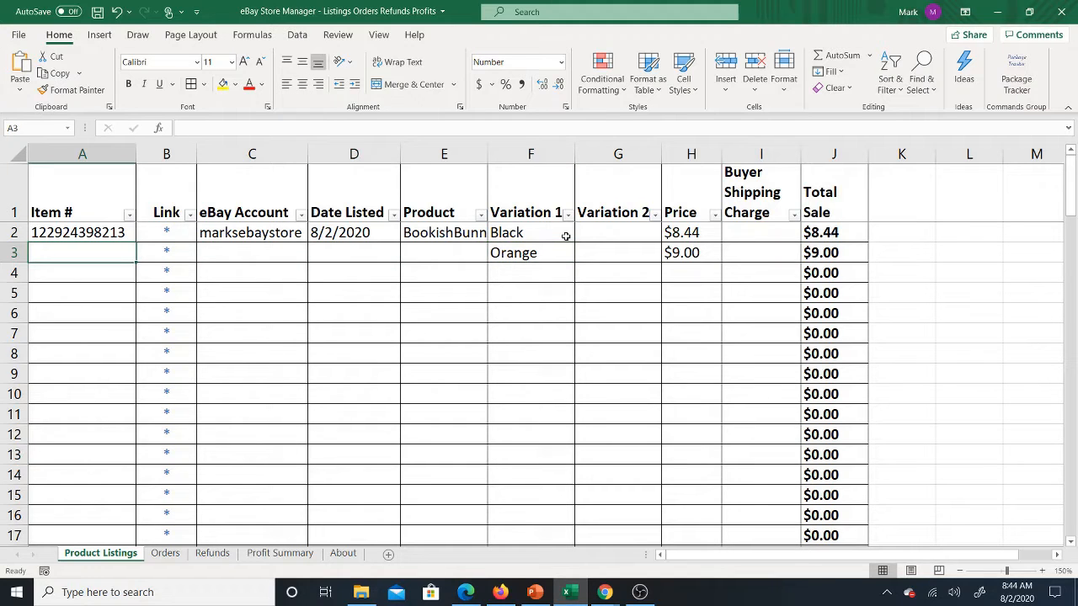
{"action": "key", "text": "Right"}
{"action": "key", "text": "Right"}
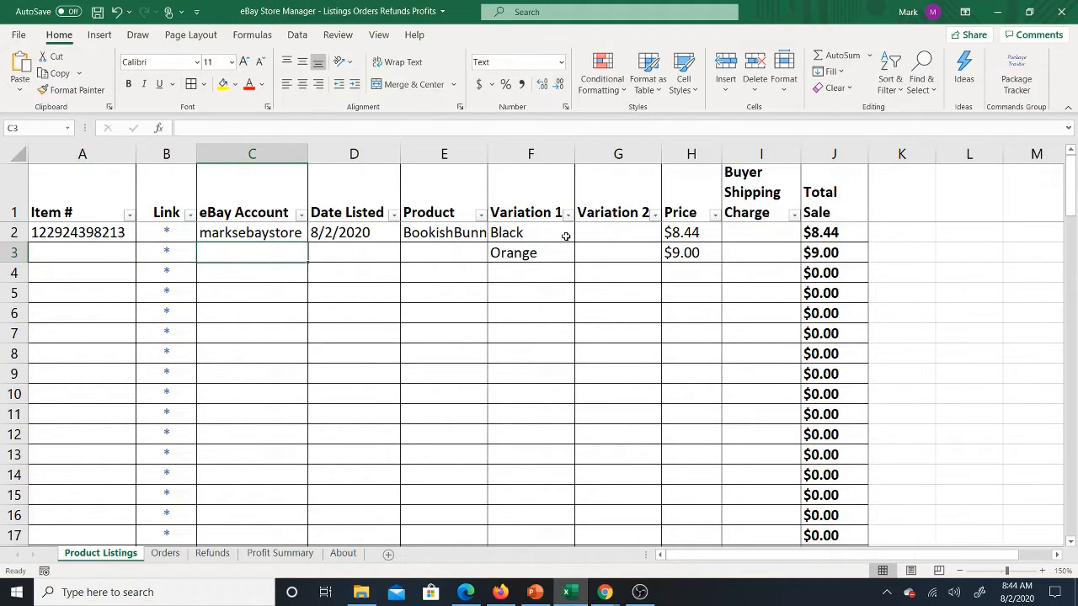
{"action": "key", "text": "Right"}
{"action": "key", "text": "Left"}
{"action": "key", "text": "Left"}
{"action": "key", "text": "Left"}
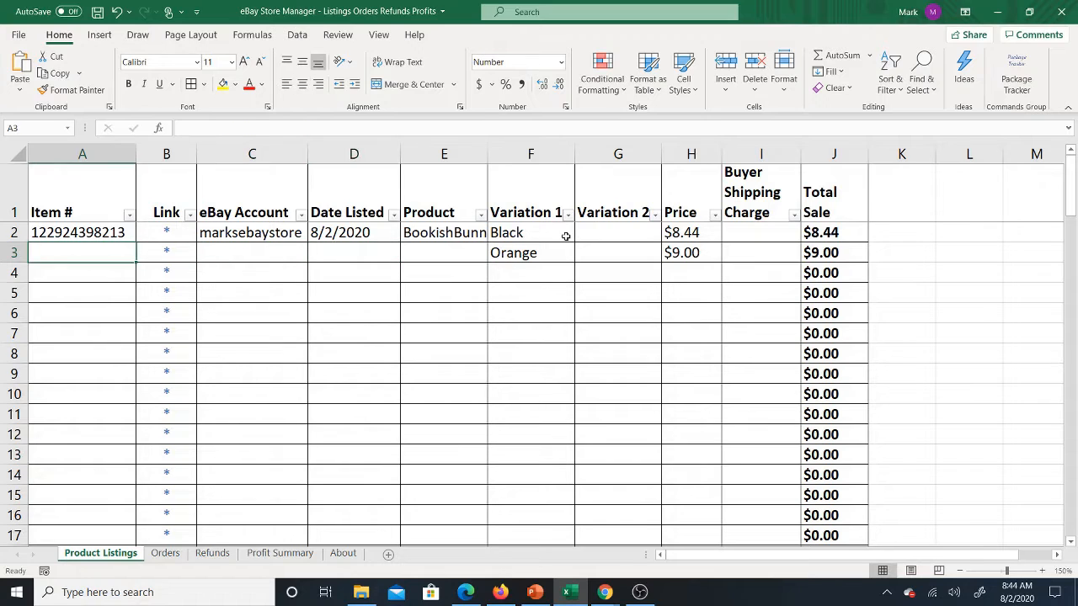
Step: Clear the Orange variation and its price from row 3
{"action": "key", "text": "Right"}
{"action": "key", "text": "Right"}
{"action": "key", "text": "Right"}
{"action": "key", "text": "Right"}
{"action": "key", "text": "Right"}
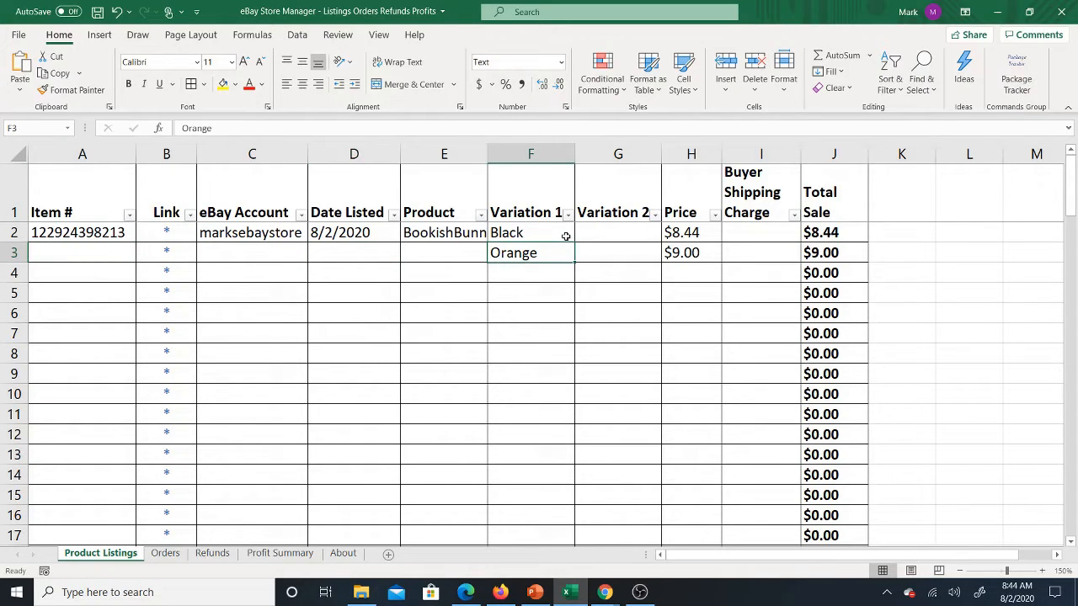
{"action": "key", "text": "Delete"}
{"action": "key", "text": "Right"}
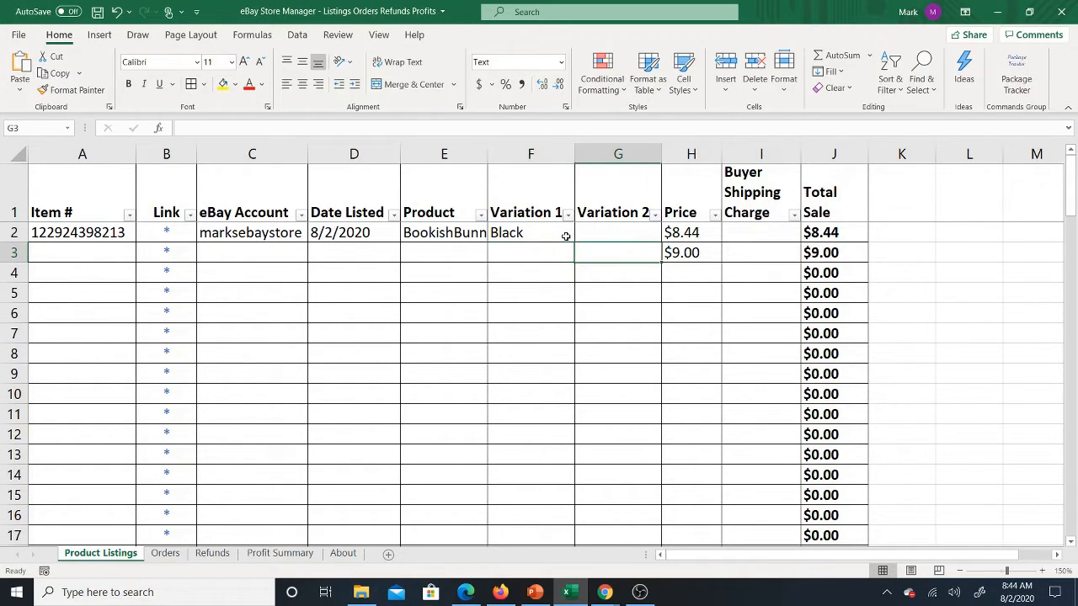
{"action": "key", "text": "Right"}
{"action": "key", "text": "Delete"}
Step: Clear the leftover Price in row 3 of the product listings
{"action": "key", "text": "Right"}
{"action": "key", "text": "Up"}
{"action": "key", "text": "Left"}
{"action": "key", "text": "Left"}
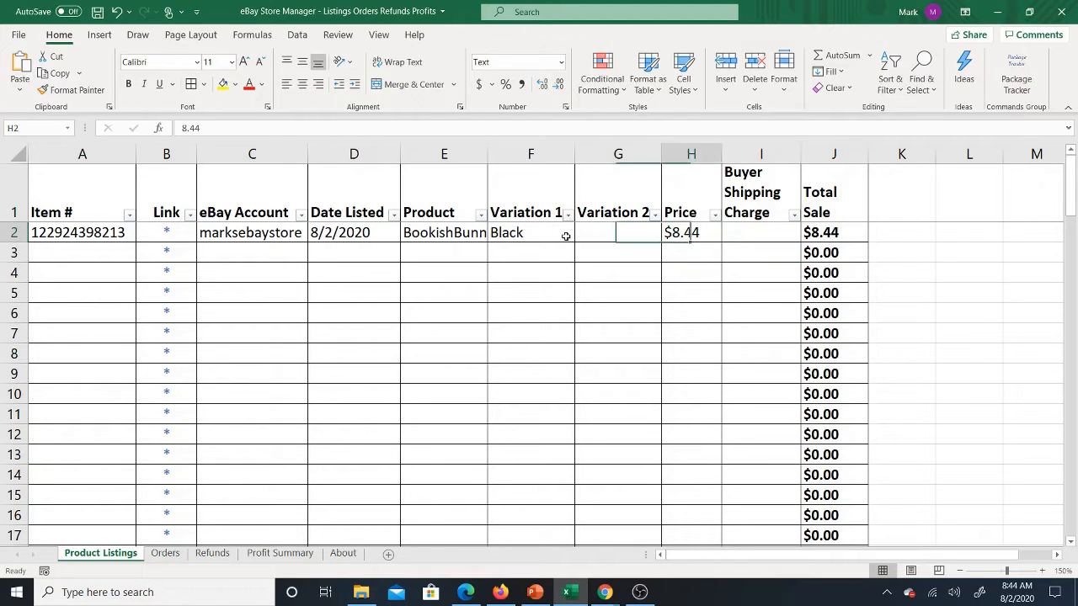
Step: Enter 5 as the Buyer Shipping Charge for the listing in row 2 and check its Total Sale formula
{"action": "key", "text": "Right"}
{"action": "key", "text": "Right"}
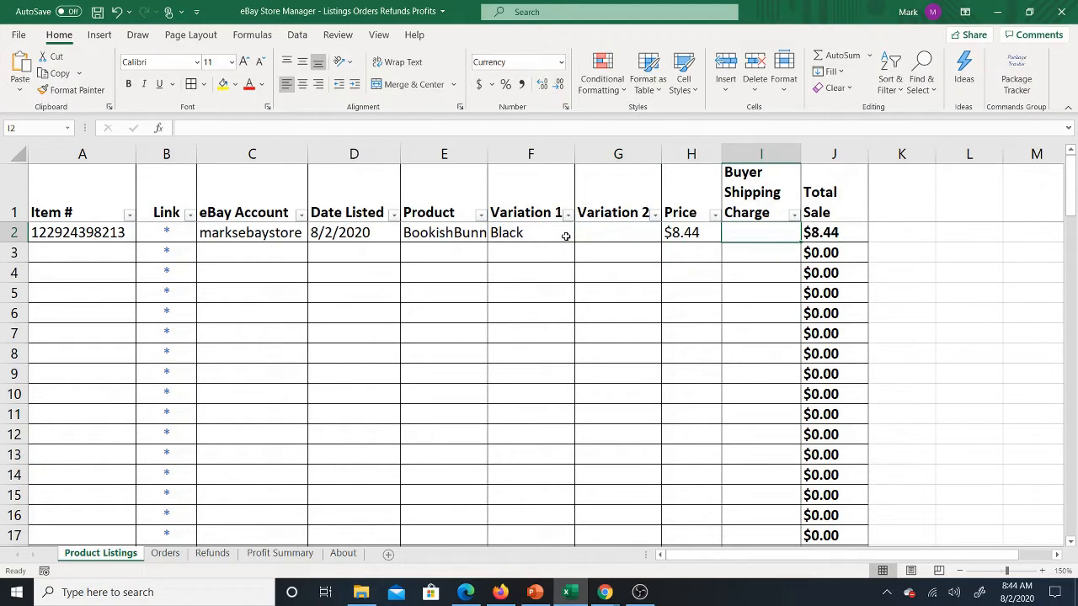
{"action": "left_click", "coordinate": [609, 235]}
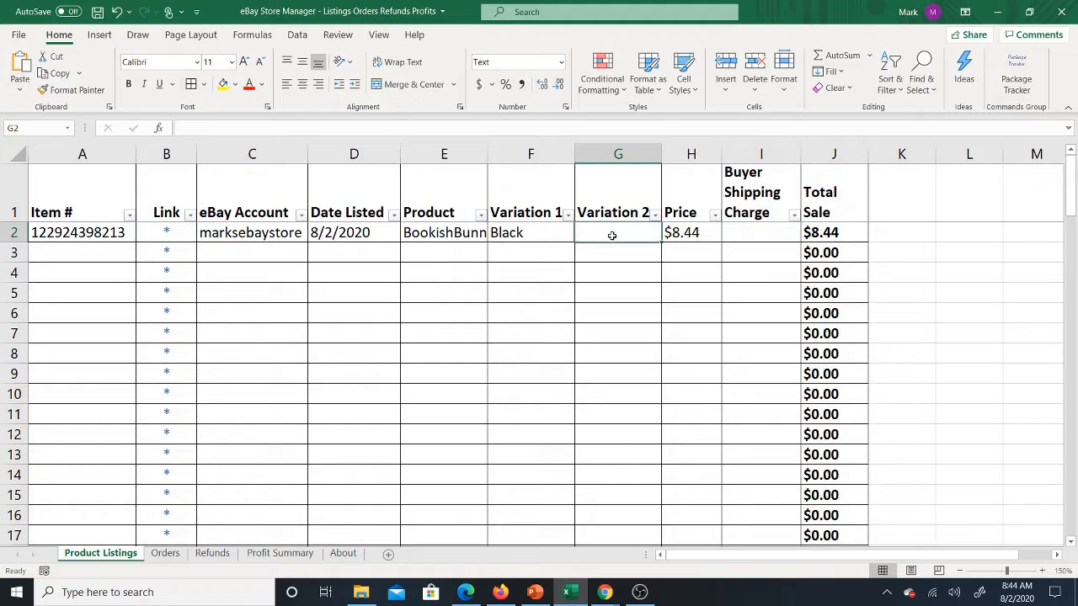
{"action": "left_click", "coordinate": [547, 230]}
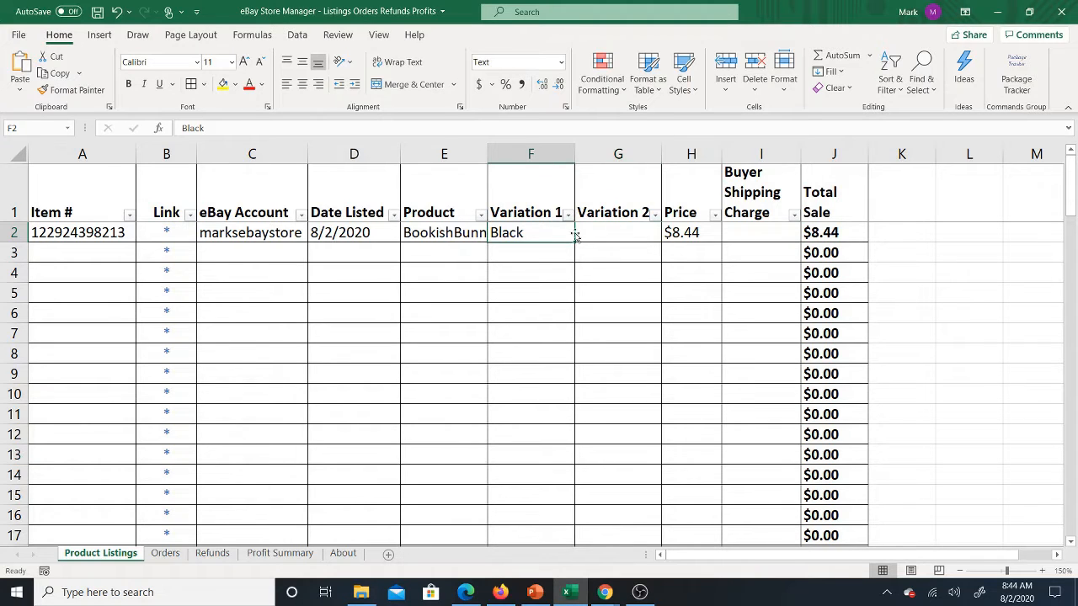
{"action": "left_click", "coordinate": [600, 234]}
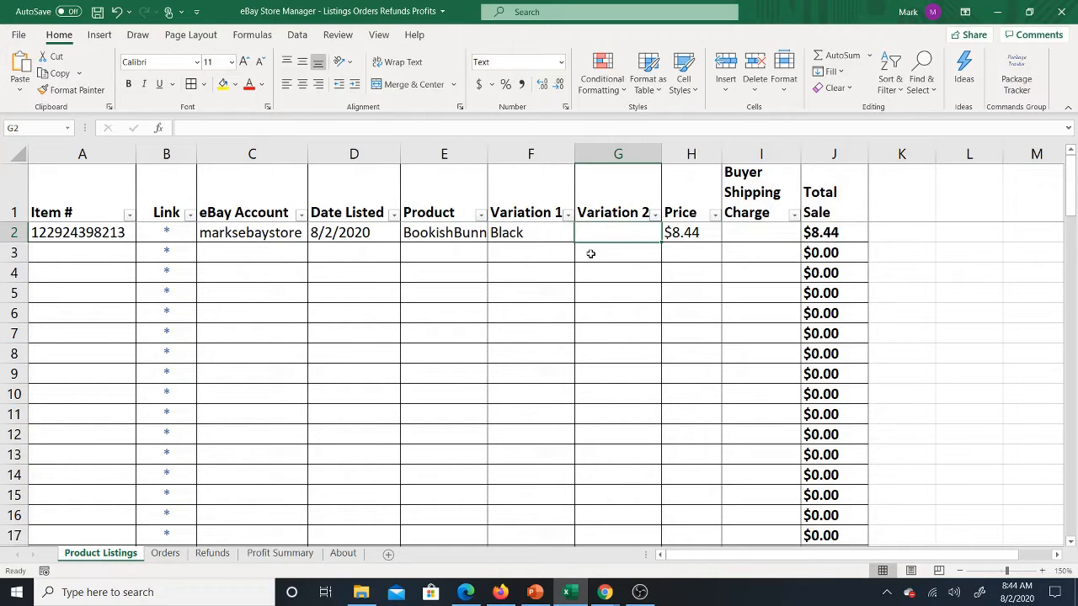
{"action": "left_click", "coordinate": [751, 232]}
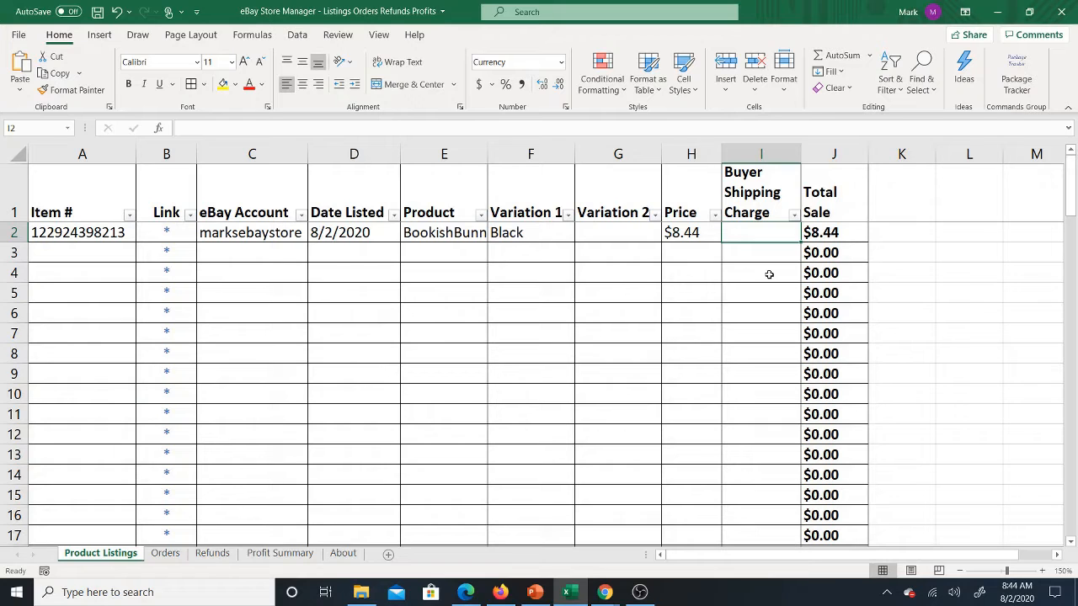
{"action": "type", "text": "5"}
{"action": "key", "text": "Return"}
{"action": "key", "text": "Up"}
{"action": "left_click", "coordinate": [840, 234]}
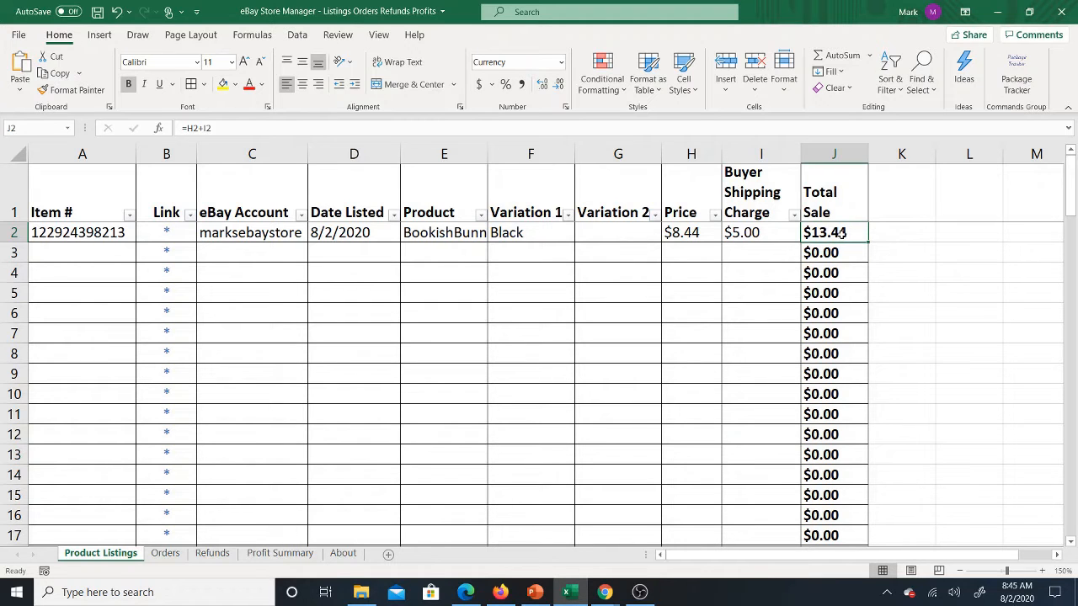
Step: Switch to Chrome to review the neck pillow listing and the eBay Profit Calculator's cost fields, and return to the listing in Excel
{"action": "left_click", "coordinate": [156, 556]}
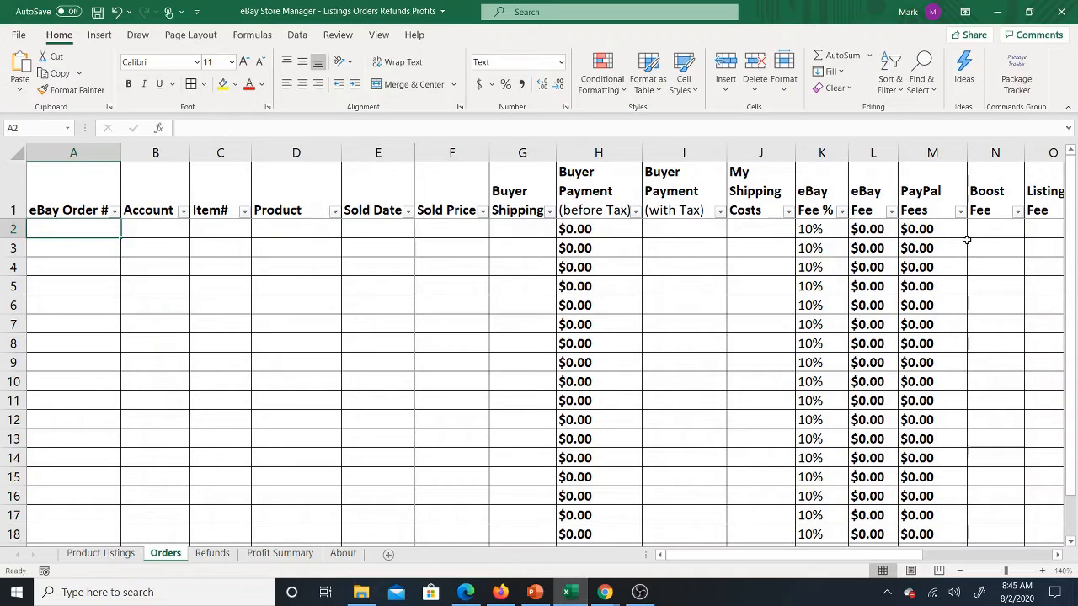
{"action": "left_click", "coordinate": [100, 553]}
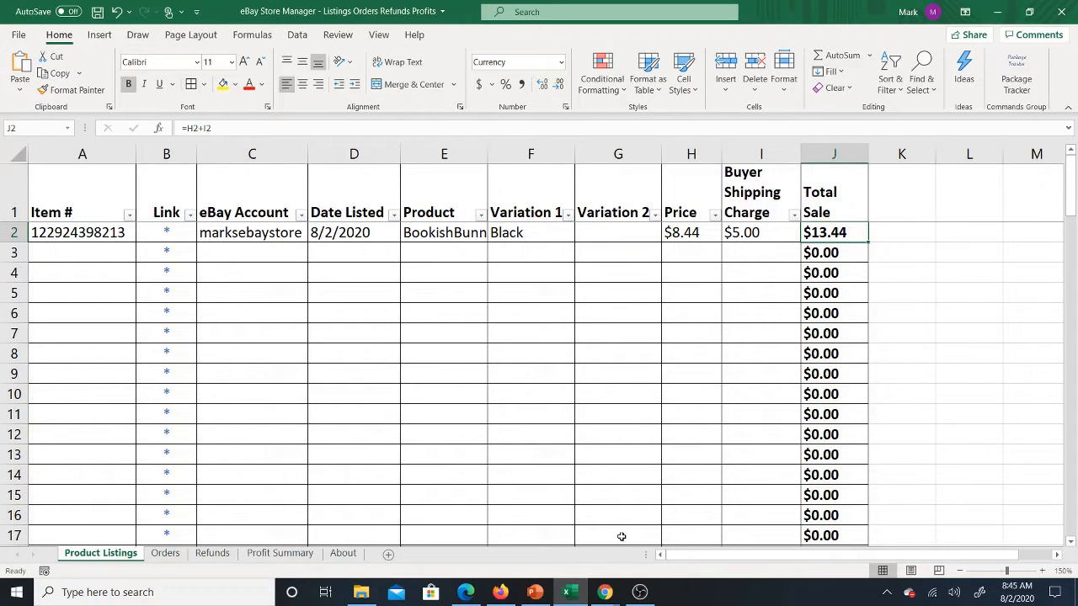
{"action": "mouse_move", "coordinate": [605, 592]}
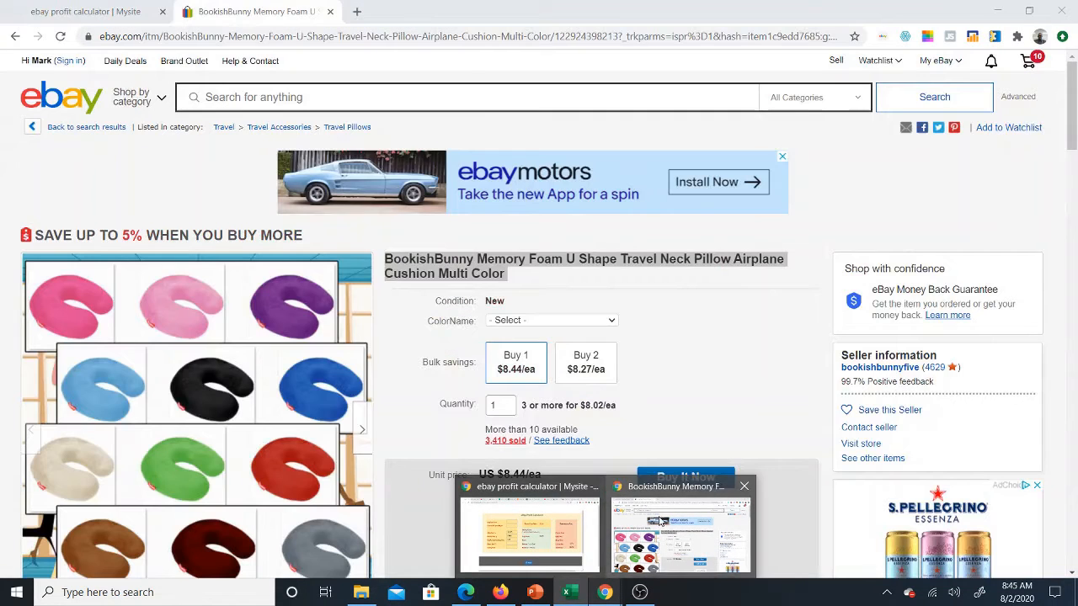
{"action": "left_click", "coordinate": [680, 532]}
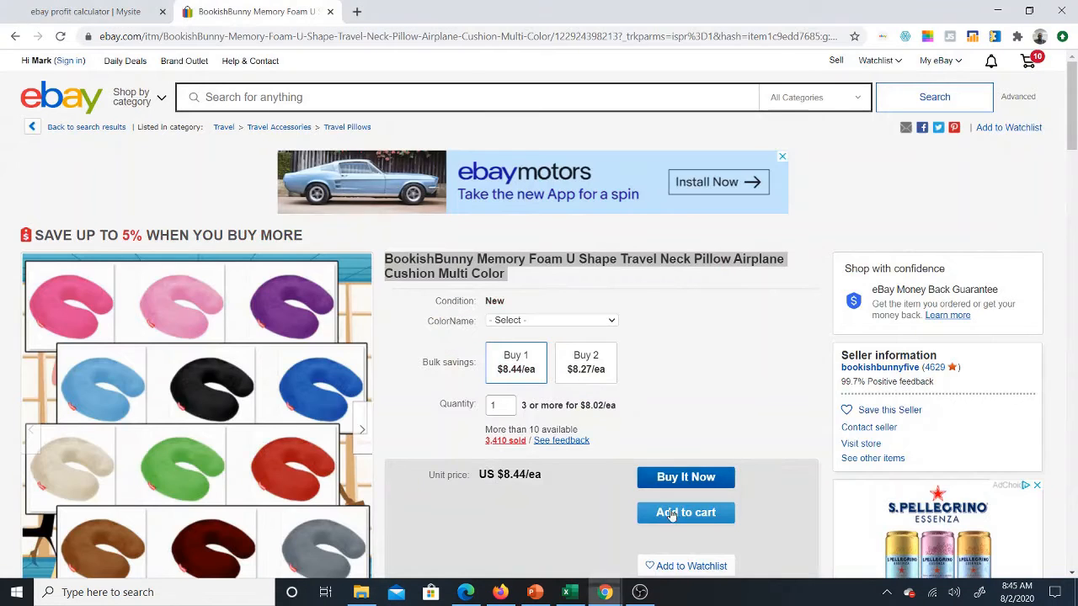
{"action": "left_click", "coordinate": [74, 8]}
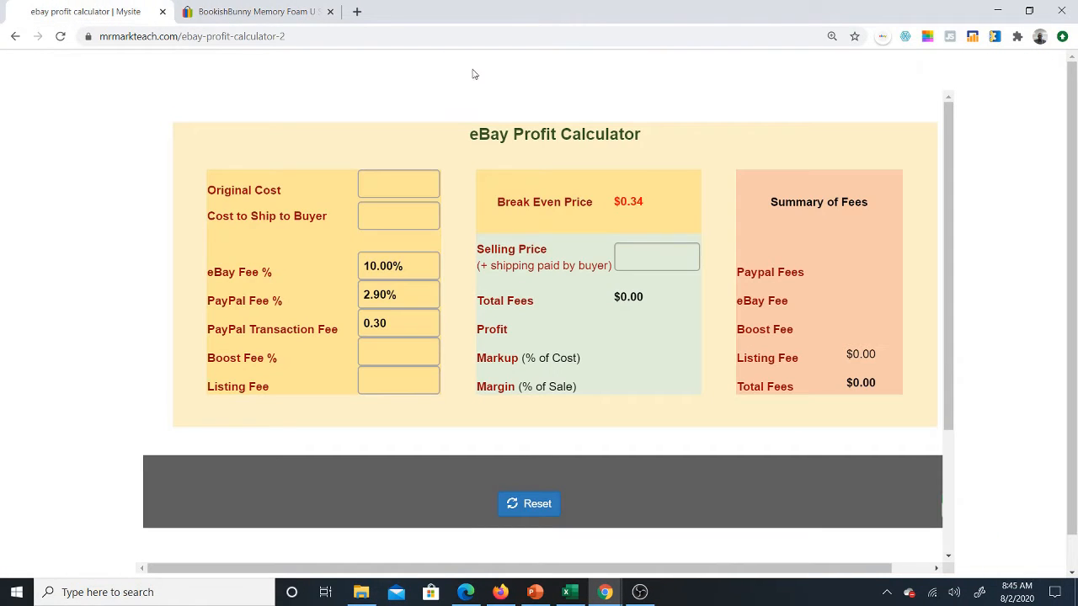
{"action": "left_click", "coordinate": [393, 185]}
{"action": "left_click", "coordinate": [309, 213]}
{"action": "left_click", "coordinate": [385, 212]}
{"action": "left_click", "coordinate": [310, 250]}
{"action": "left_click", "coordinate": [568, 592]}
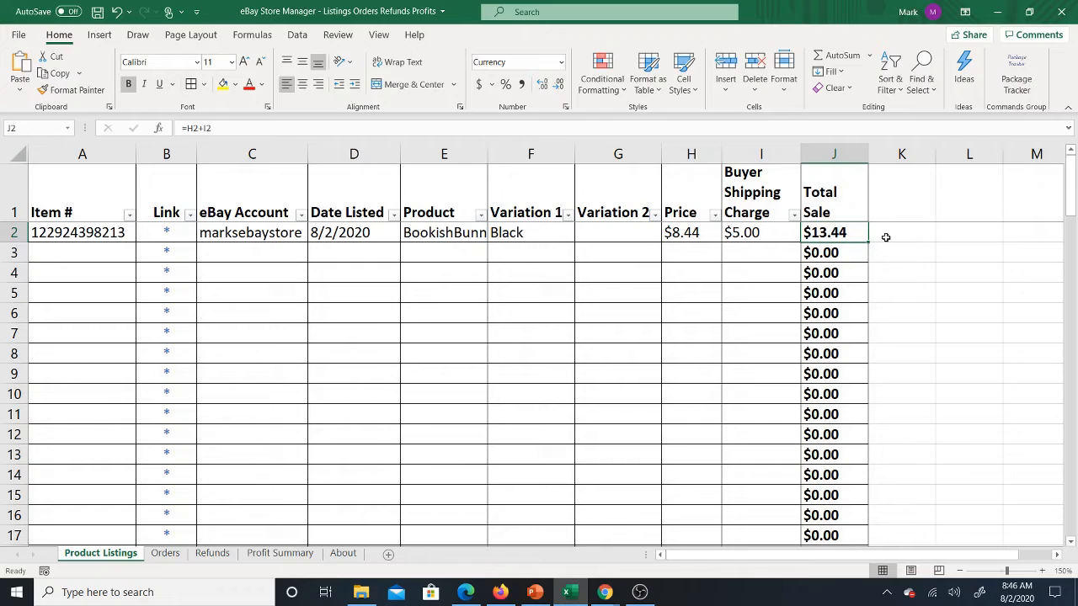
{"action": "left_click", "coordinate": [682, 233]}
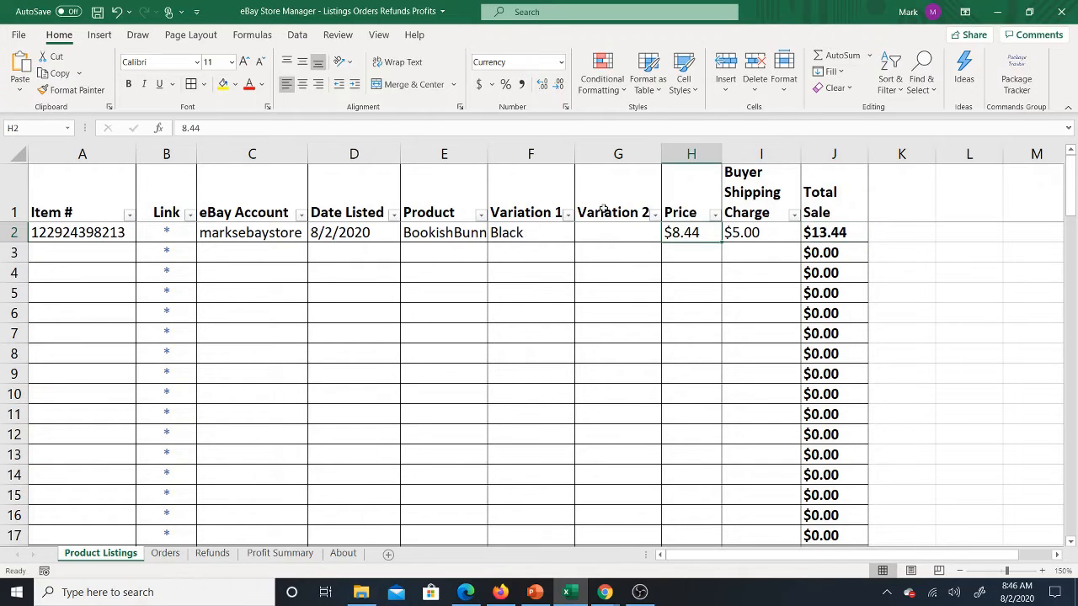
{"action": "left_click", "coordinate": [113, 243]}
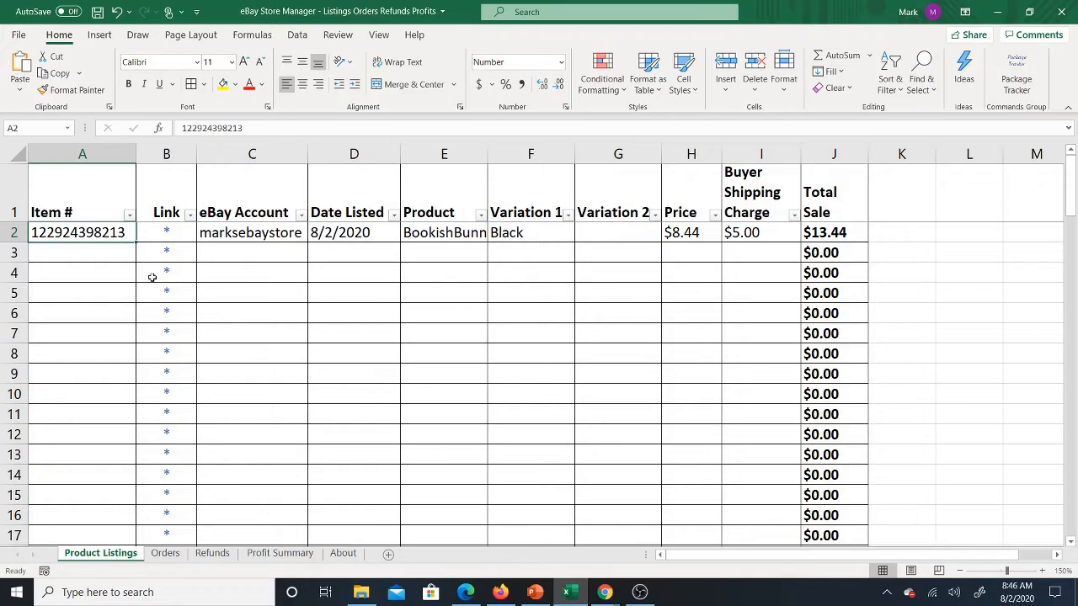
Step: Enter the eBay order number in row 2 of the Orders sheet and fit the eBay Order # column to it
{"action": "left_click", "coordinate": [161, 554]}
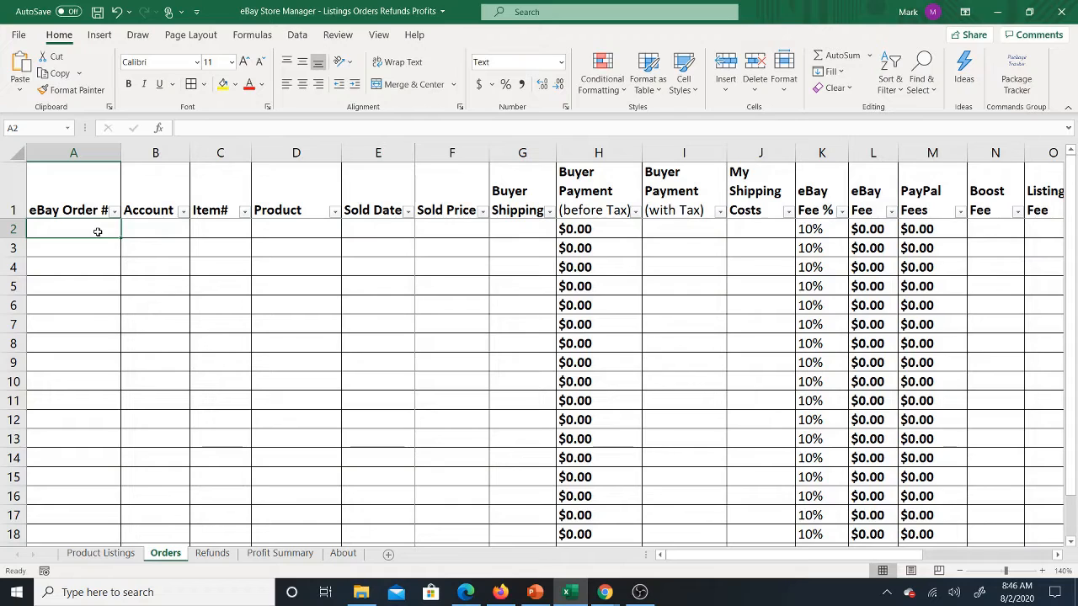
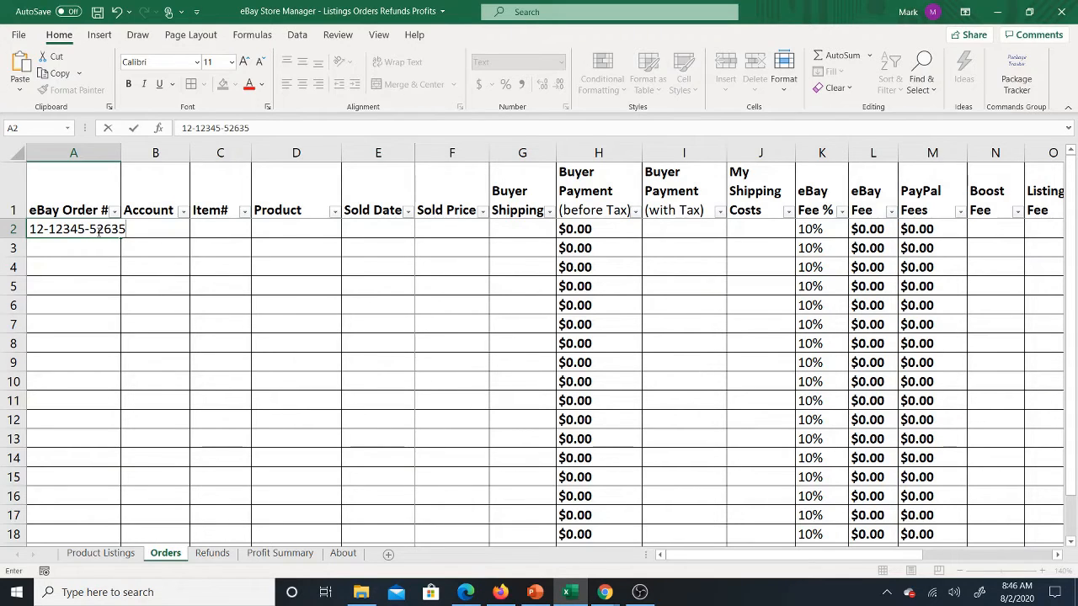
{"action": "key", "text": "Return"}
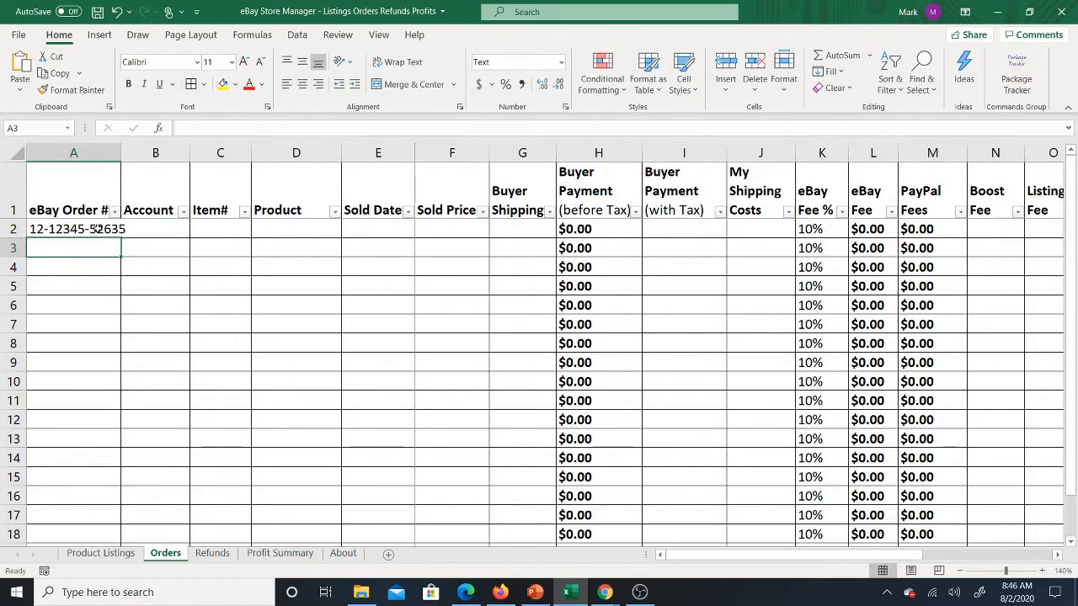
{"action": "left_click", "coordinate": [97, 227]}
{"action": "double_click", "coordinate": [121, 147]}
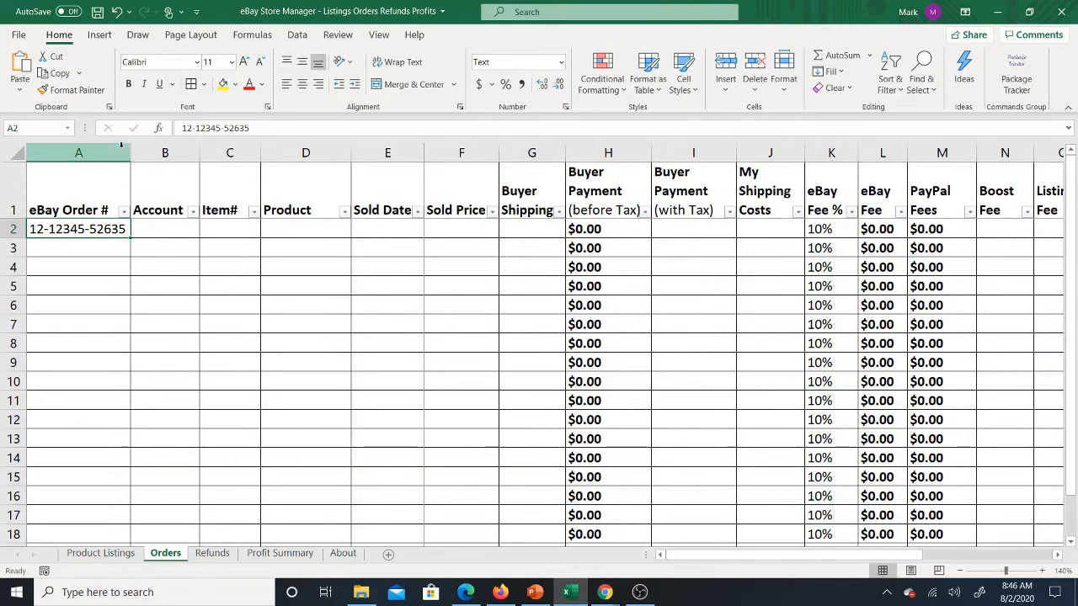
Step: Copy the listing's eBay Account into the order's Account cell in row 2 as values only, and fit the column width
{"action": "left_click", "coordinate": [171, 231]}
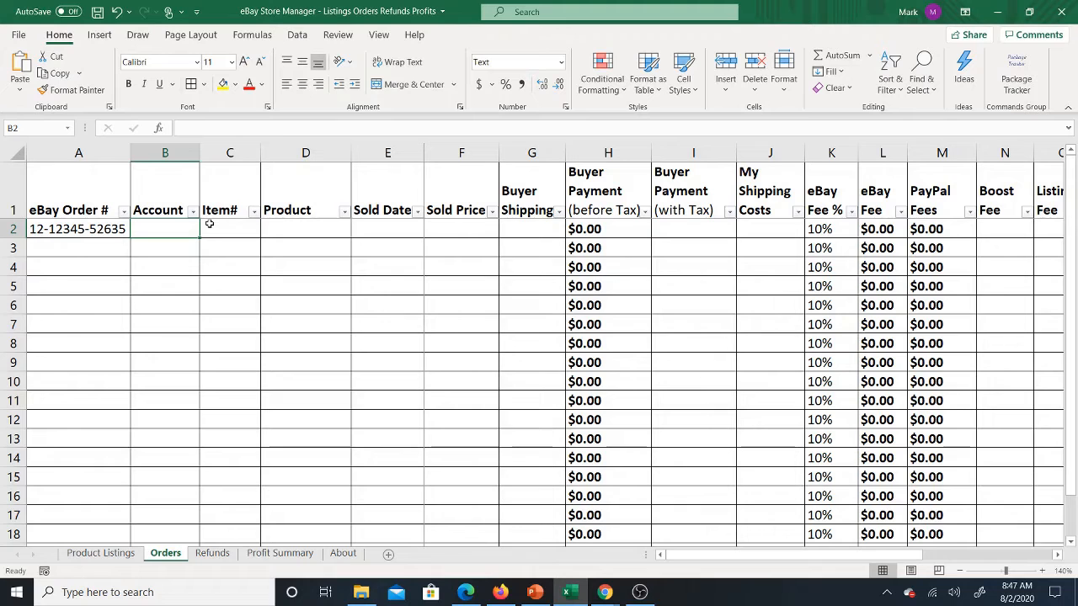
{"action": "left_click", "coordinate": [90, 557]}
{"action": "right_click", "coordinate": [277, 231]}
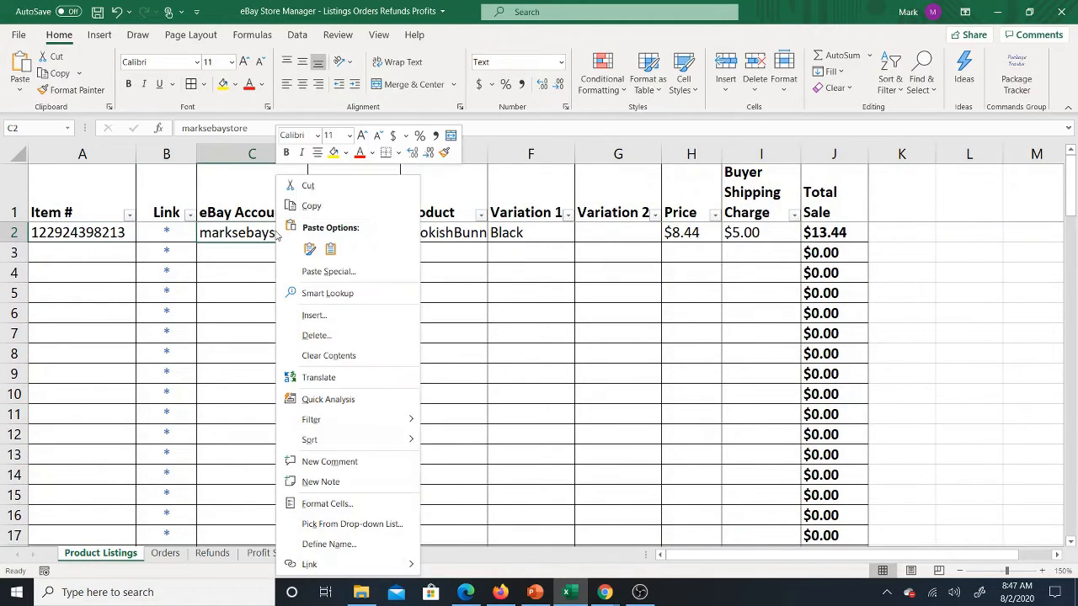
{"action": "left_click", "coordinate": [310, 205]}
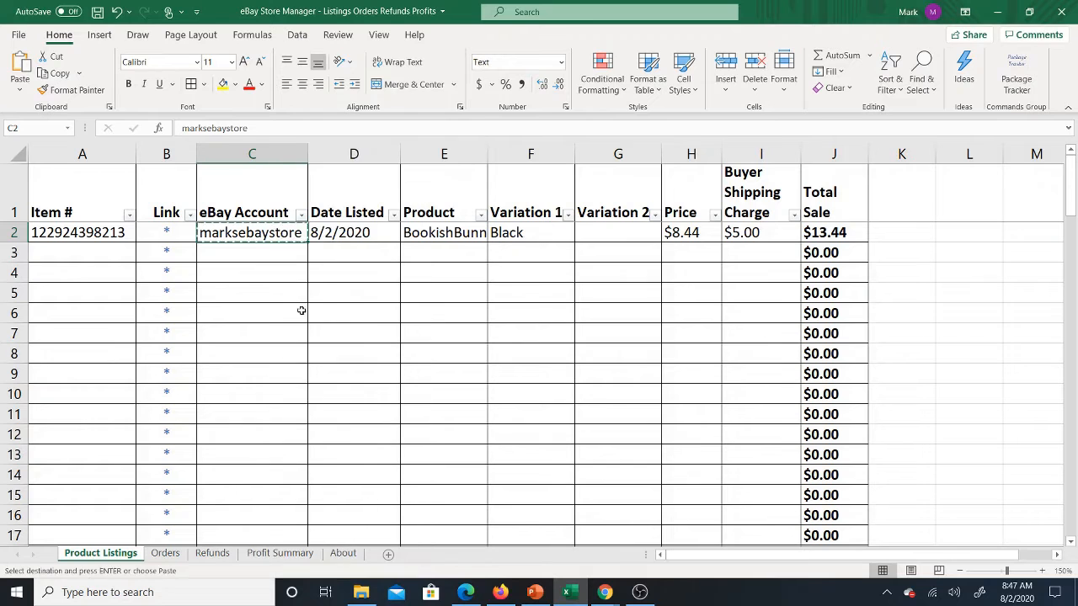
{"action": "left_click", "coordinate": [165, 554]}
{"action": "right_click", "coordinate": [182, 228]}
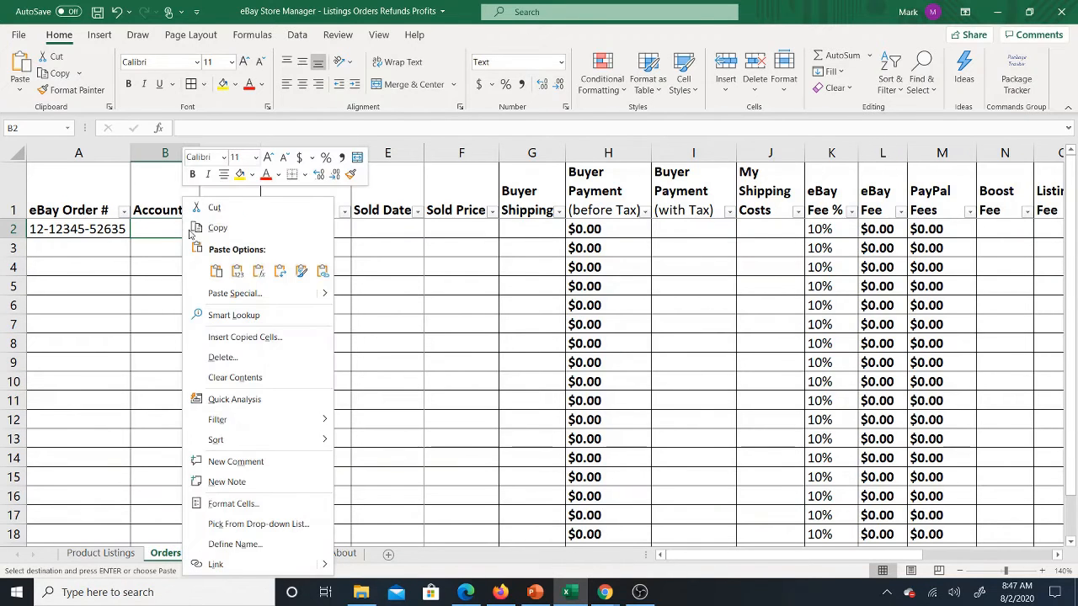
{"action": "left_click", "coordinate": [236, 267]}
{"action": "double_click", "coordinate": [198, 161]}
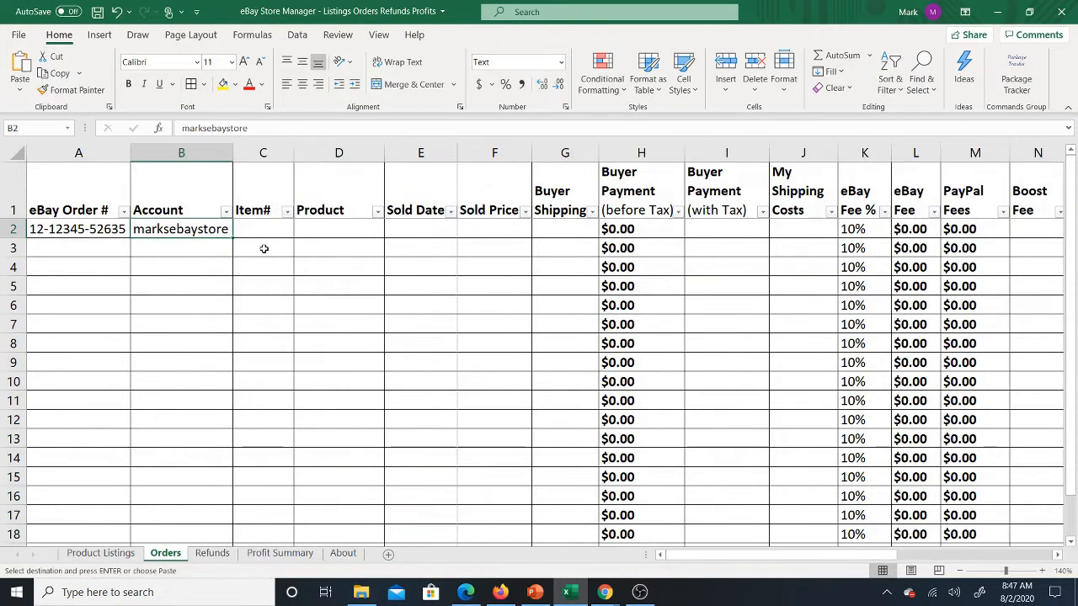
Step: Copy the listing's Item # into the order's Item# cell in row 2 as values only, and widen the column to show it fully
{"action": "left_click", "coordinate": [270, 229]}
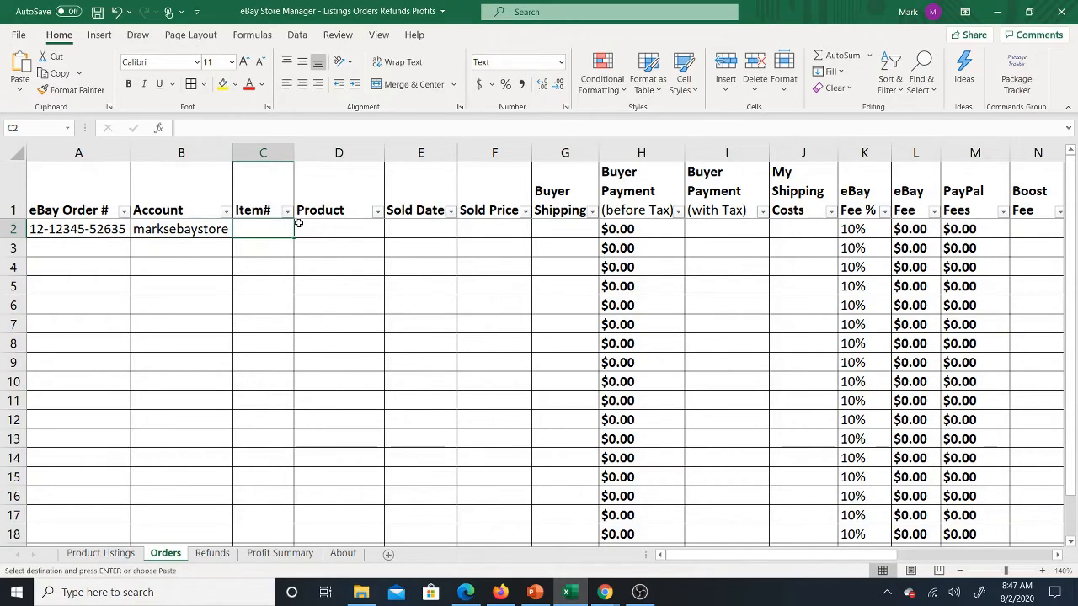
{"action": "left_click", "coordinate": [105, 545]}
{"action": "left_click", "coordinate": [100, 552]}
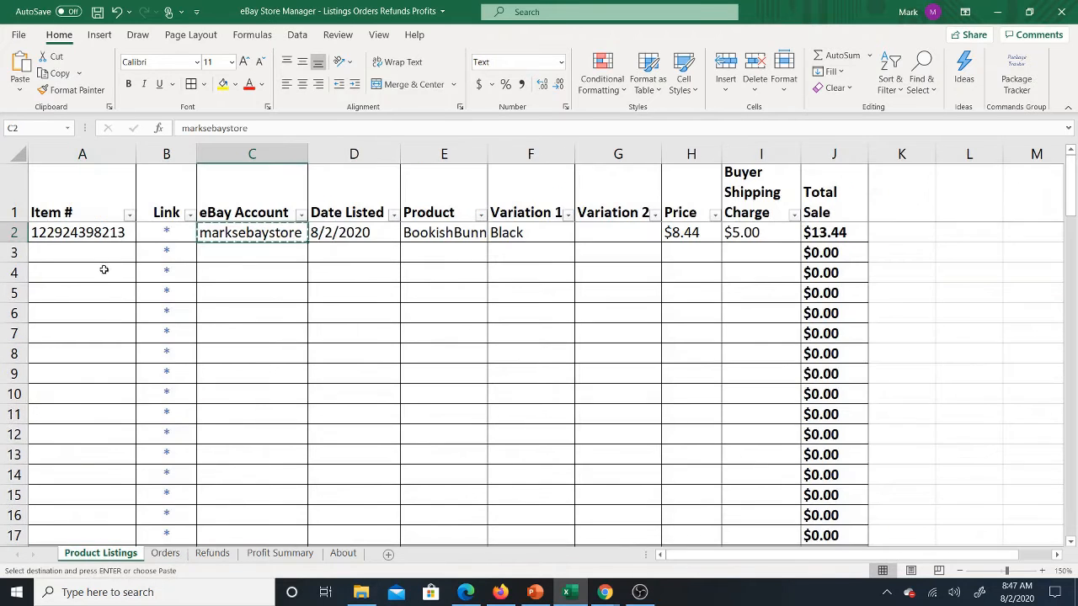
{"action": "left_click", "coordinate": [121, 233]}
{"action": "right_click", "coordinate": [128, 236]}
{"action": "left_click", "coordinate": [128, 228]}
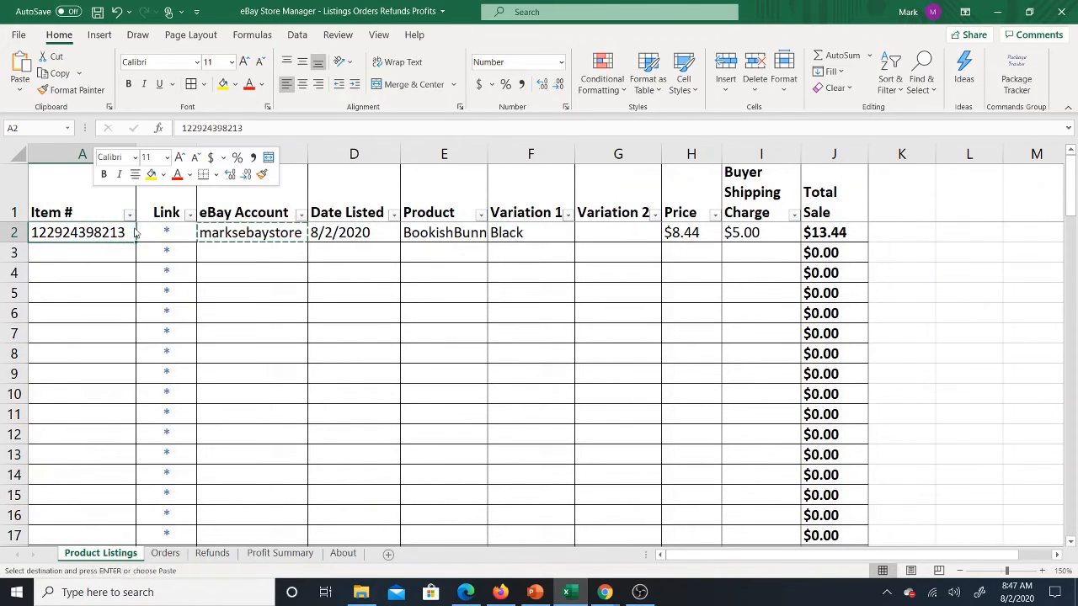
{"action": "left_click", "coordinate": [166, 553]}
{"action": "right_click", "coordinate": [257, 225]}
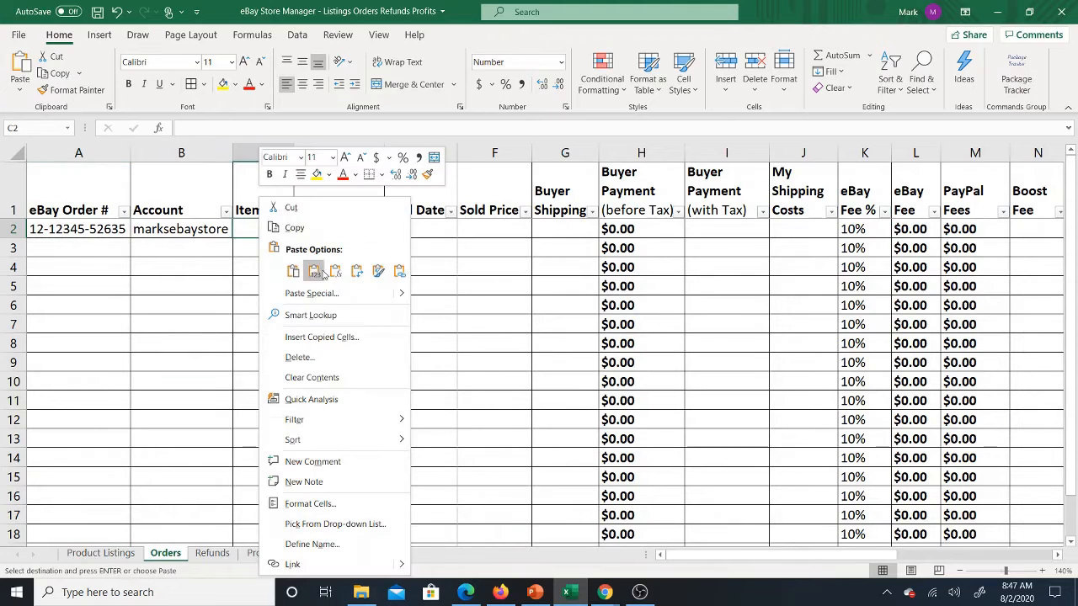
{"action": "left_click", "coordinate": [315, 272]}
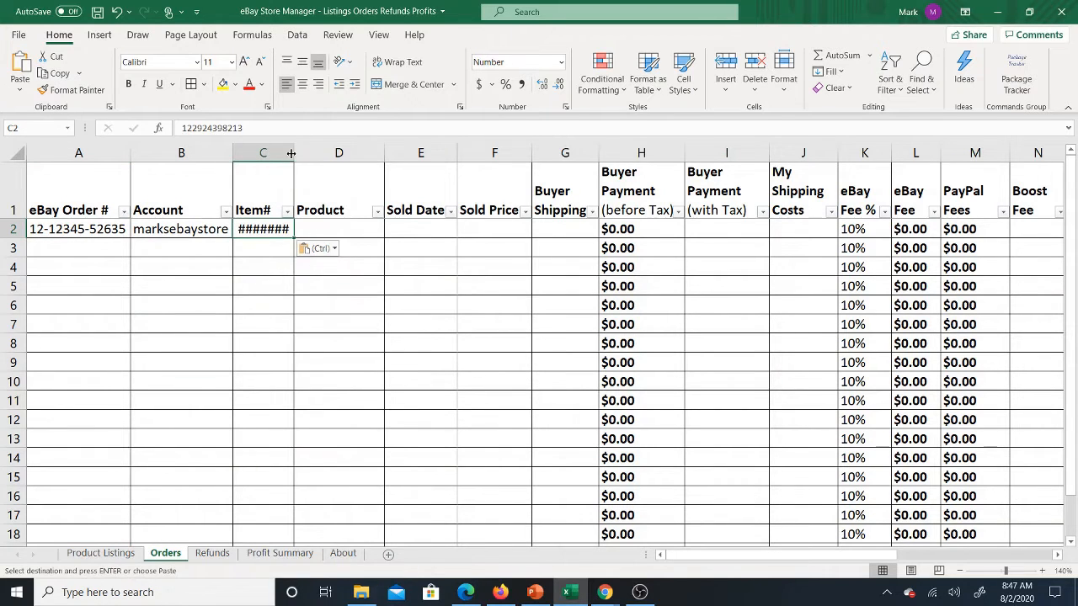
{"action": "left_click_drag", "start_coordinate": [294, 152], "coordinate": [337, 151]}
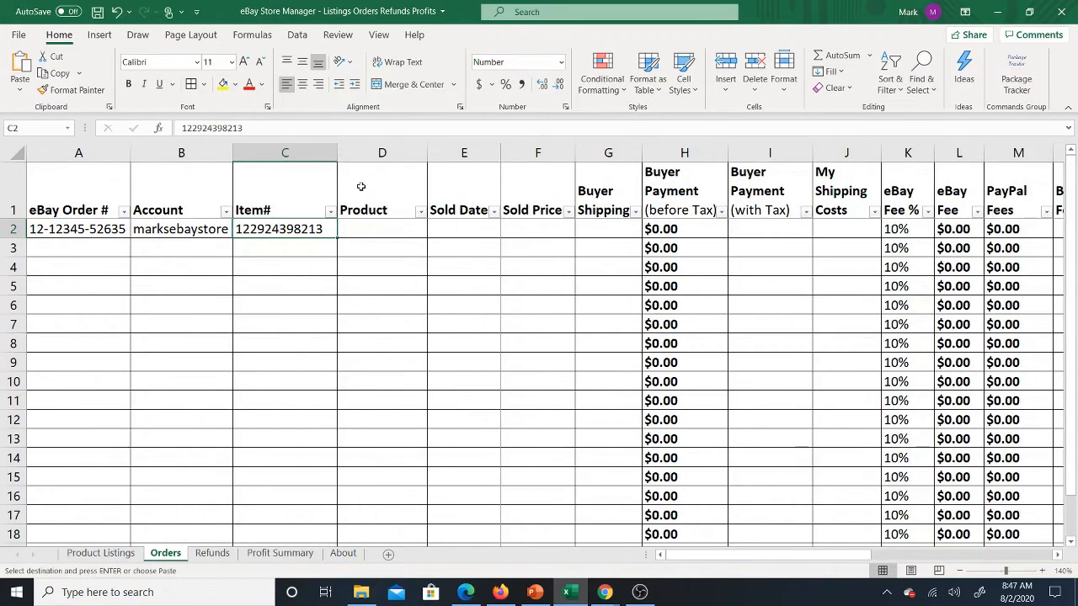
Step: Enter 8/2/2020 as the Sold Date of the order in row 2
{"action": "left_click", "coordinate": [391, 233]}
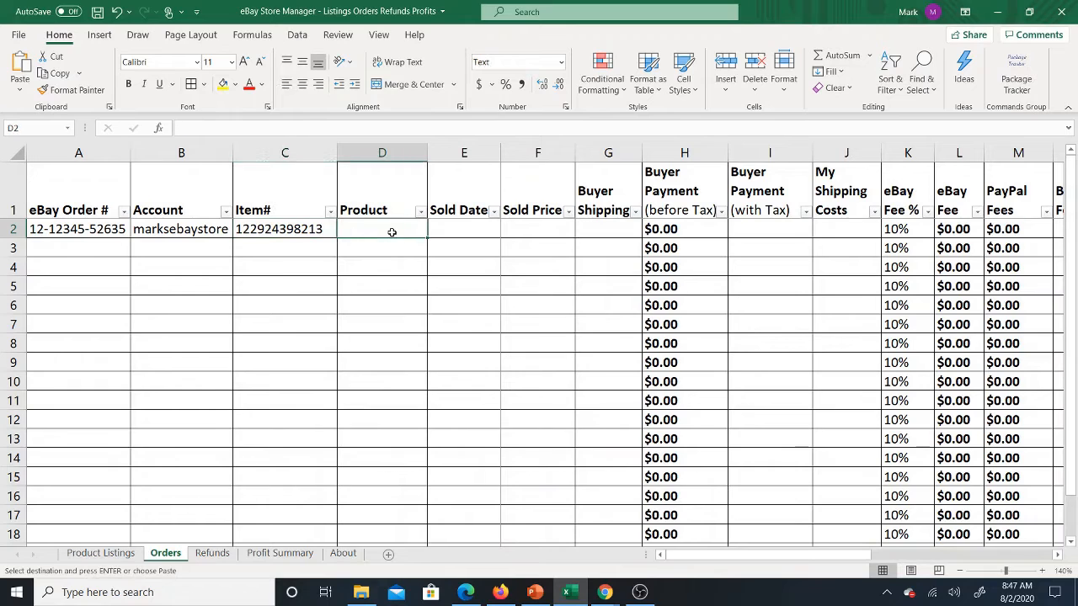
{"action": "left_click", "coordinate": [461, 237]}
{"action": "type", "text": "8/2/2020"}
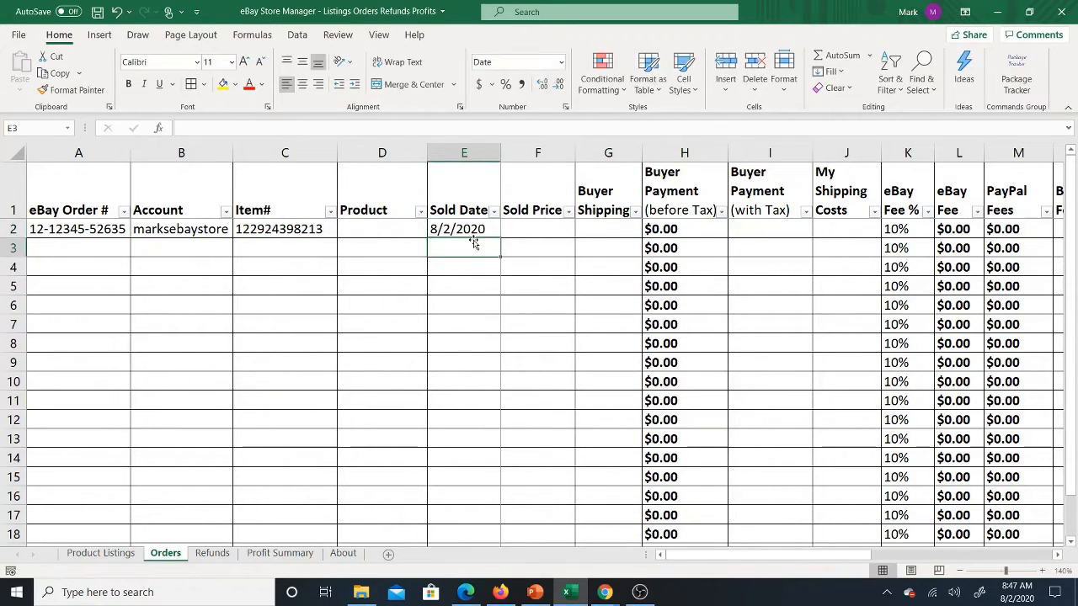
{"action": "key", "text": "Tab"}
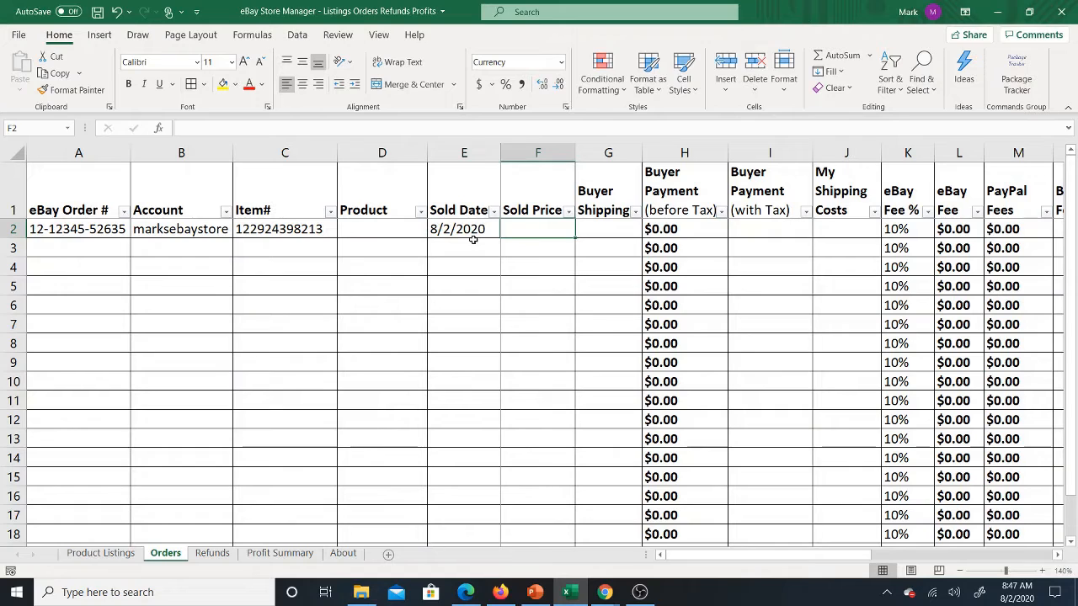
{"action": "left_click", "coordinate": [474, 242]}
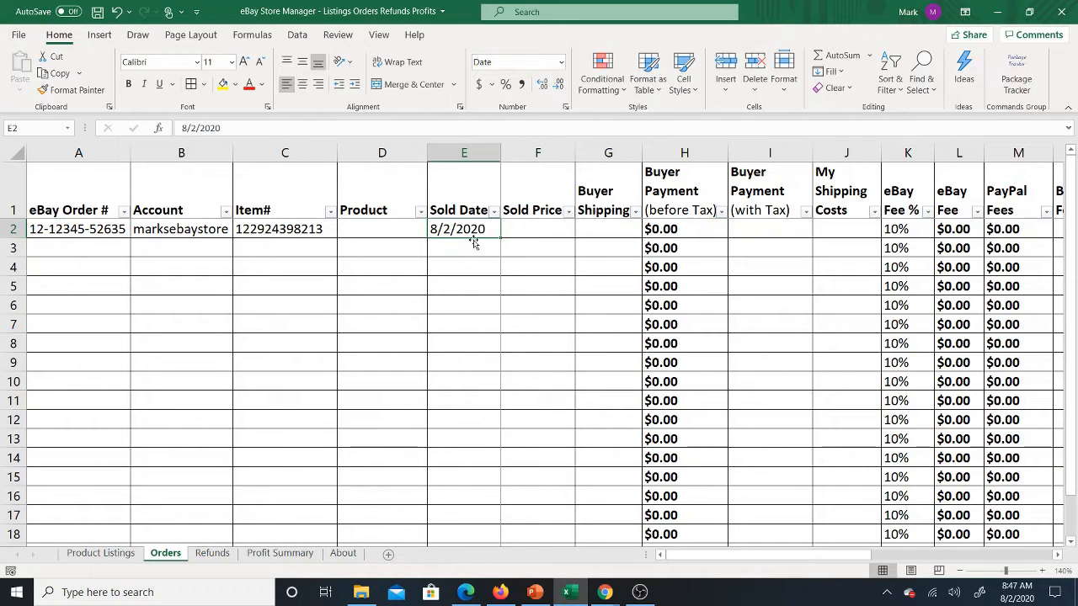
Step: Look up the listing's price on the Product Listings sheet and enter 8.44 as the order's Sold Price in row 2 of Orders
{"action": "key", "text": "Tab"}
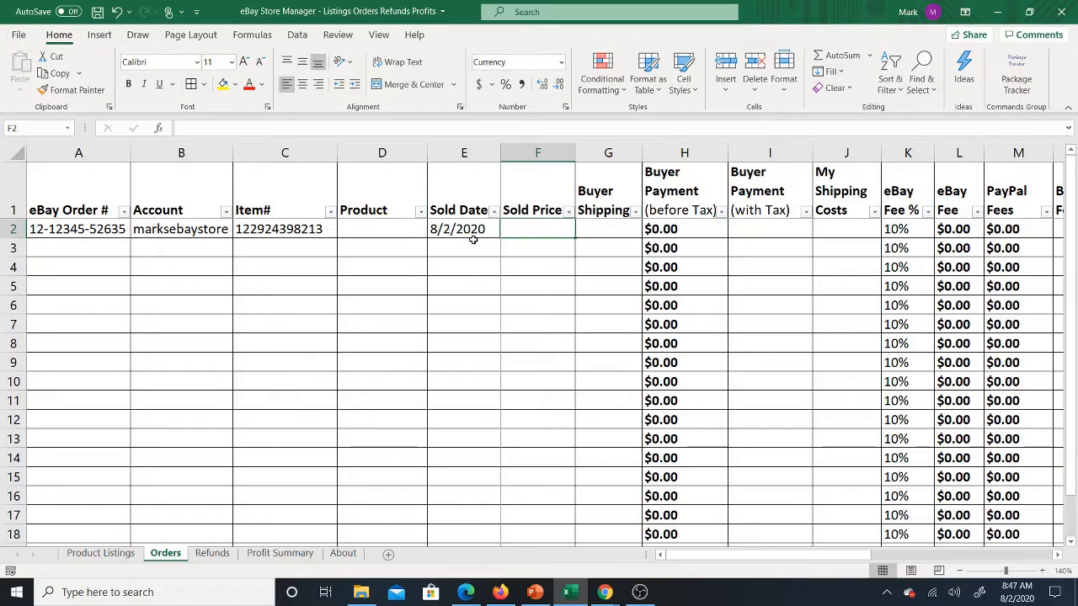
{"action": "left_click", "coordinate": [106, 549]}
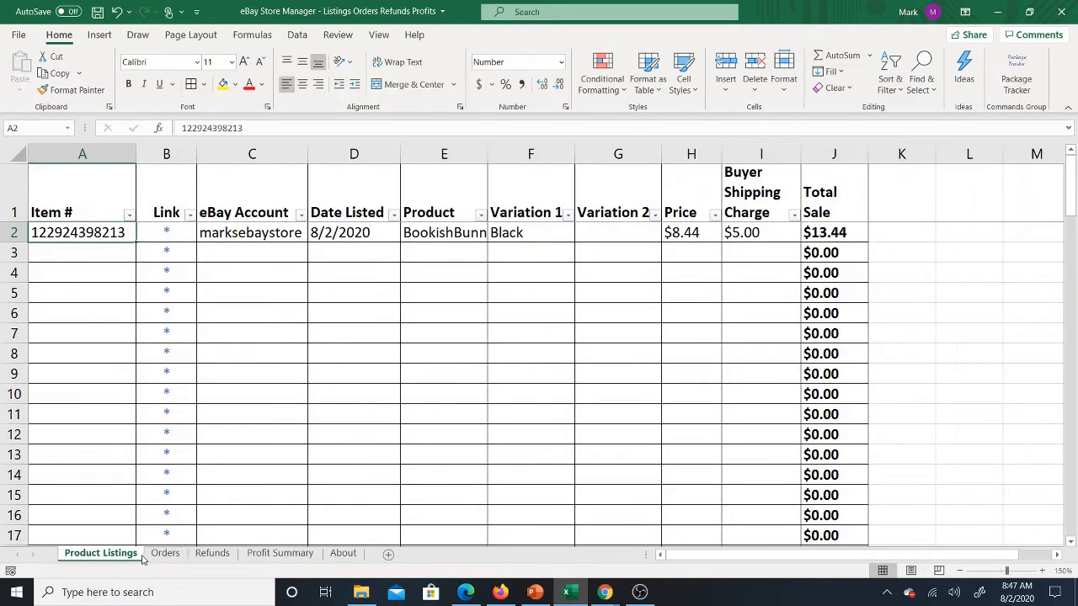
{"action": "left_click", "coordinate": [166, 554]}
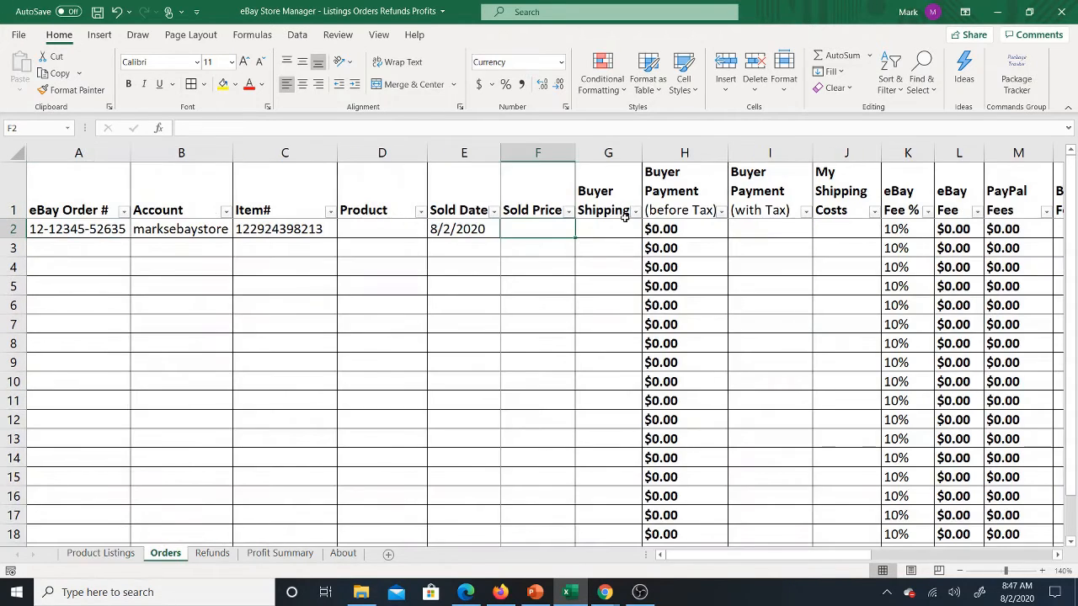
{"action": "type", "text": "8.44"}
{"action": "key", "text": "ctrl+Return"}
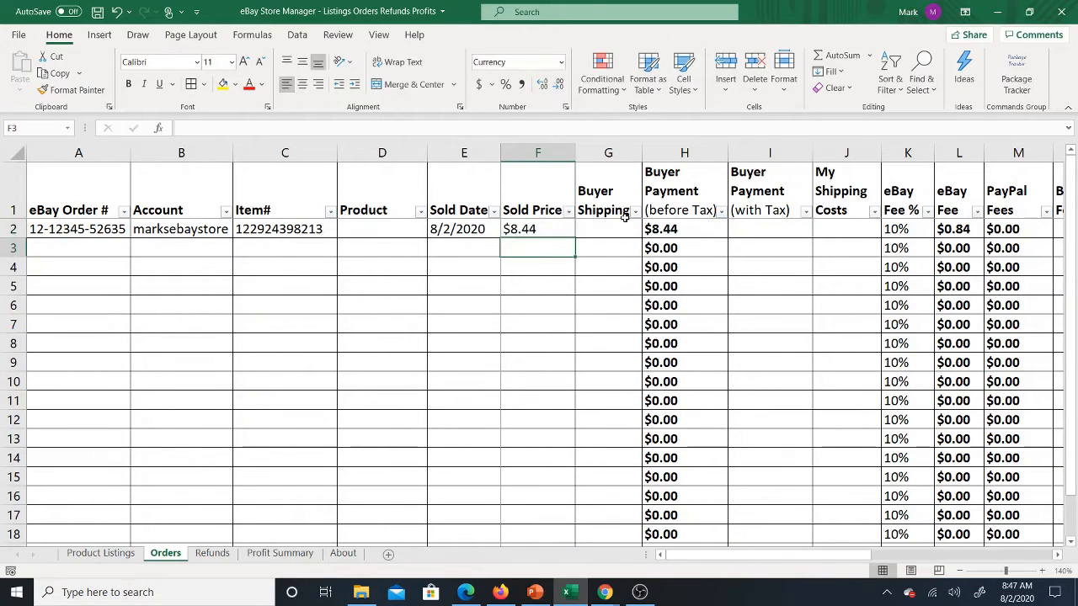
Step: Insert two blank columns between Product and Sold Date on the Orders sheet
{"action": "left_click", "coordinate": [457, 154]}
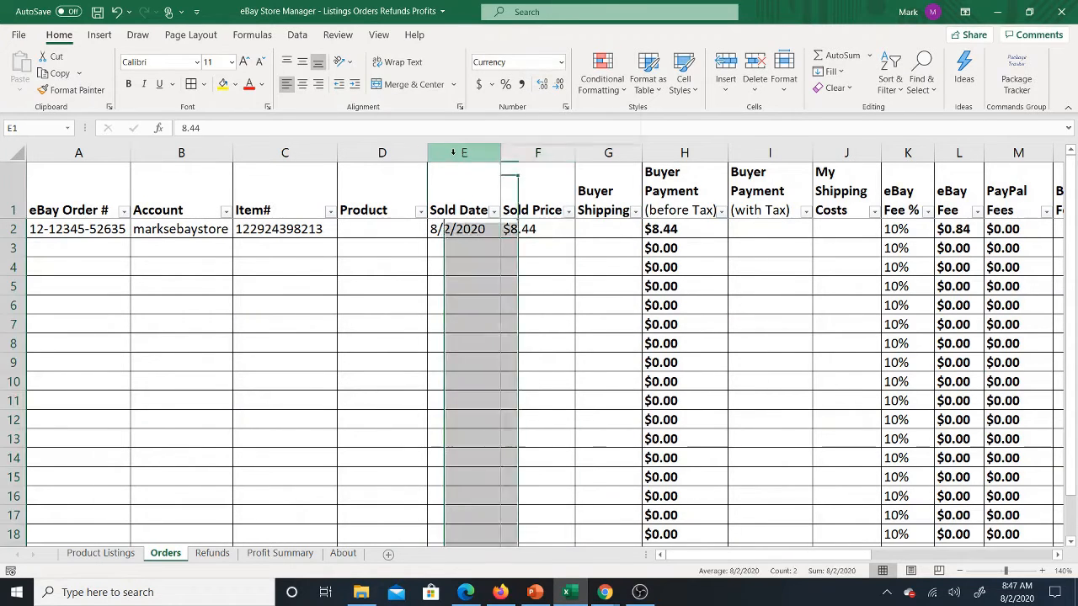
{"action": "right_click", "coordinate": [459, 158]}
{"action": "left_click", "coordinate": [490, 272]}
{"action": "right_click", "coordinate": [468, 159]}
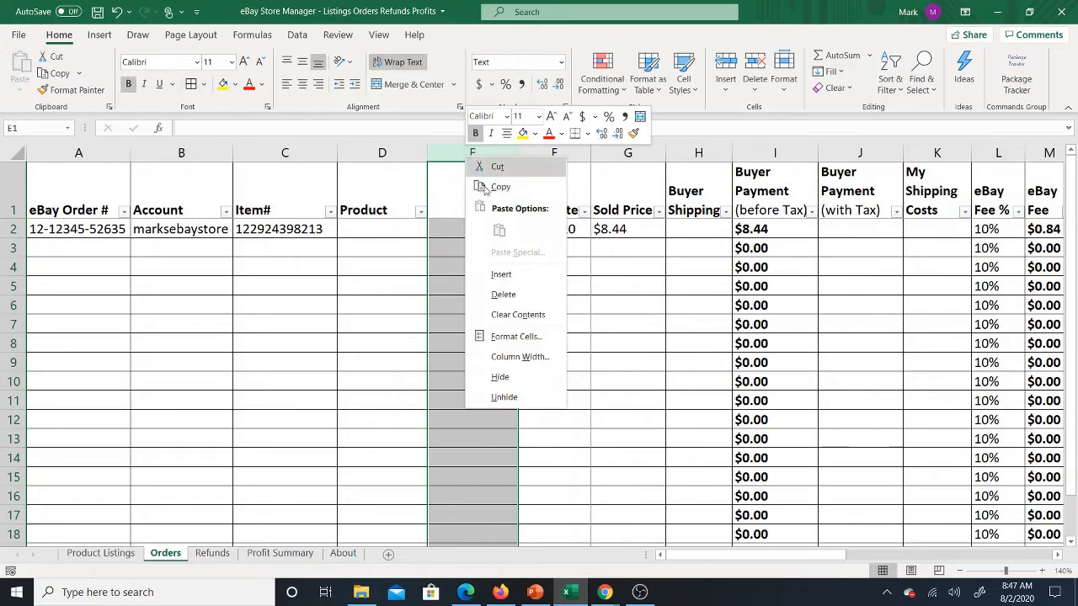
{"action": "left_click", "coordinate": [500, 275]}
Step: Label the two new column headers Variation 1 and Variation 2
{"action": "left_click", "coordinate": [489, 202]}
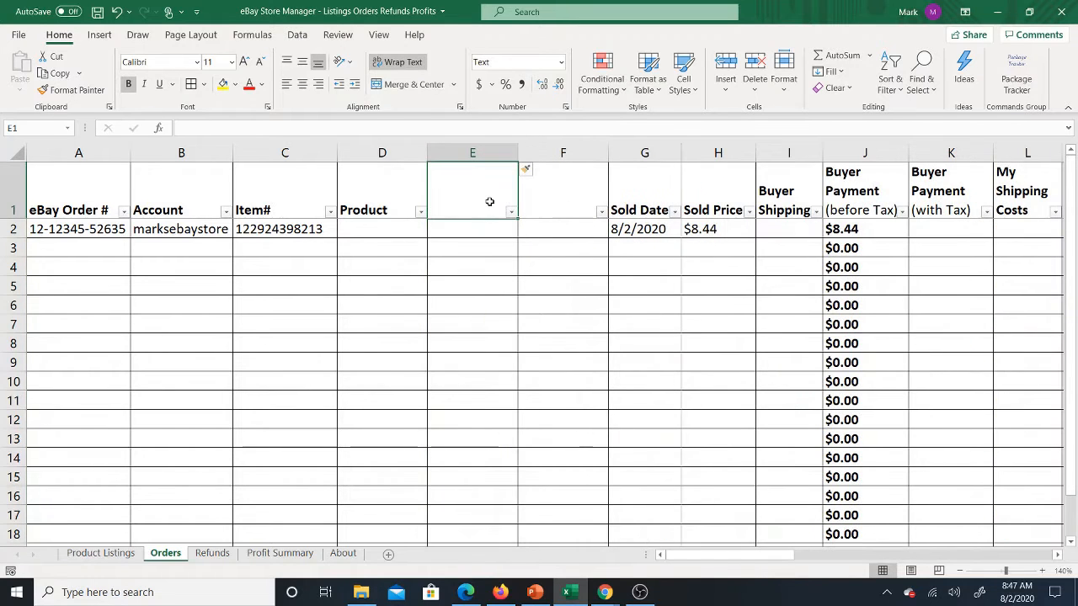
{"action": "type", "text": "Variation 2"}
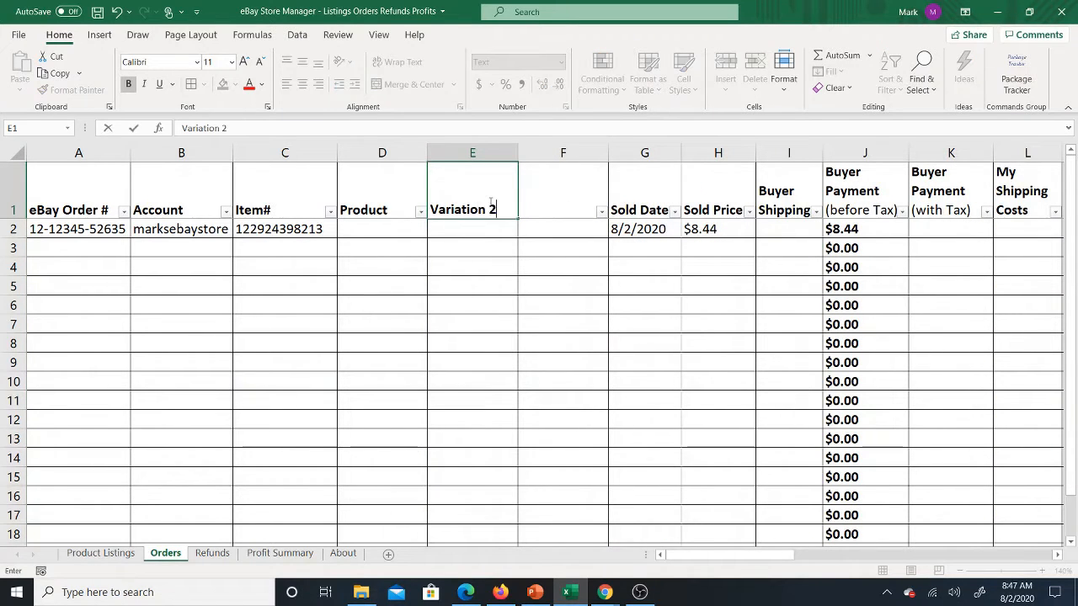
{"action": "key", "text": "BackSpace"}
{"action": "type", "text": "1"}
{"action": "key", "text": "Tab"}
{"action": "type", "text": "Var"}
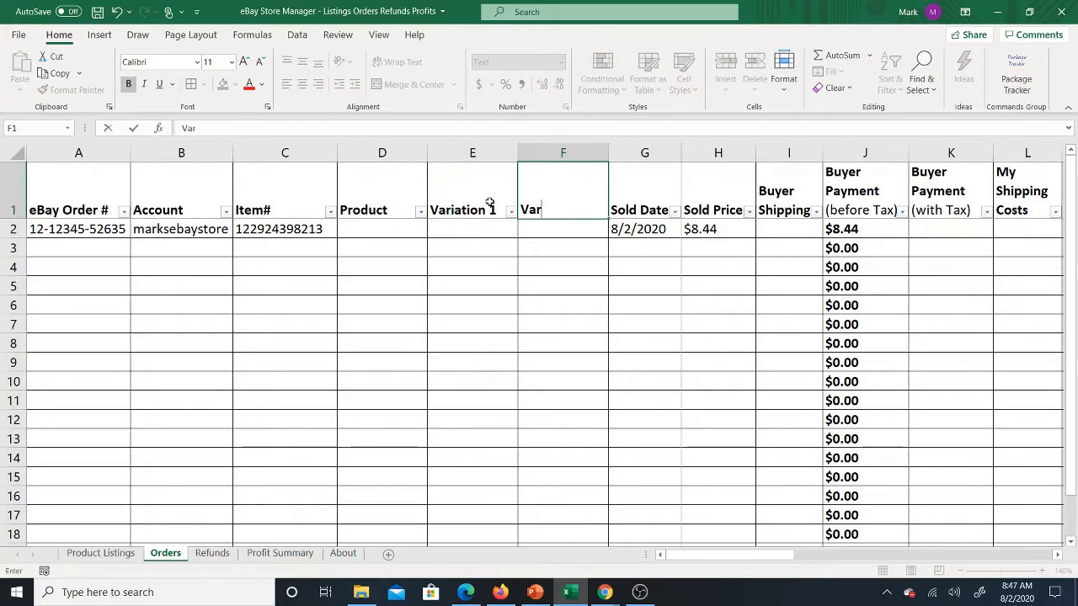
{"action": "type", "text": "iation 2"}
{"action": "key", "text": "Return"}
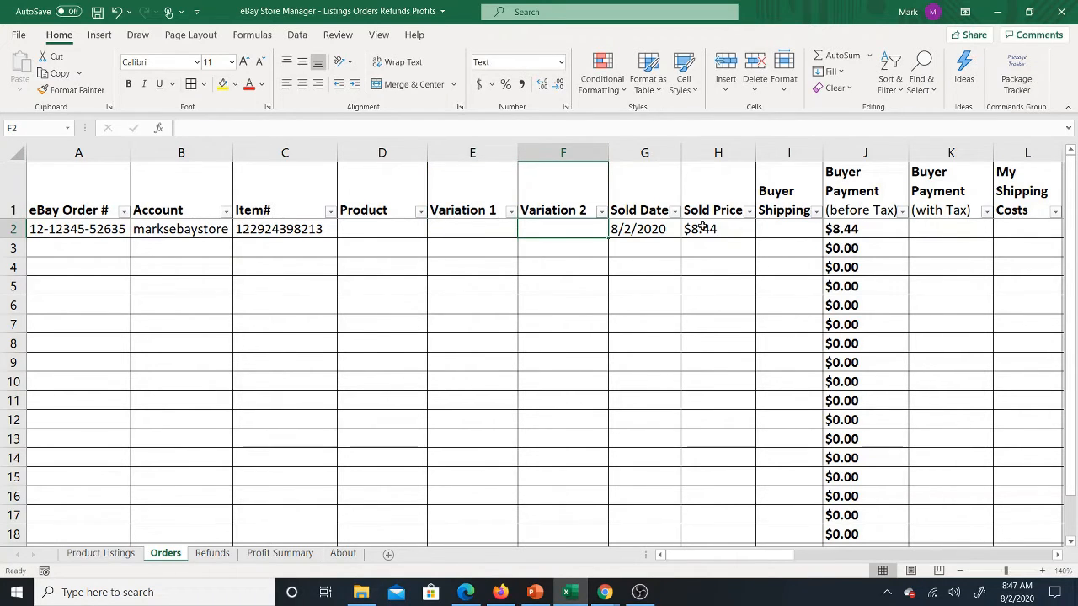
Step: Narrow the Product and Variation 2 columns to about the width of their headers
{"action": "left_click", "coordinate": [473, 231]}
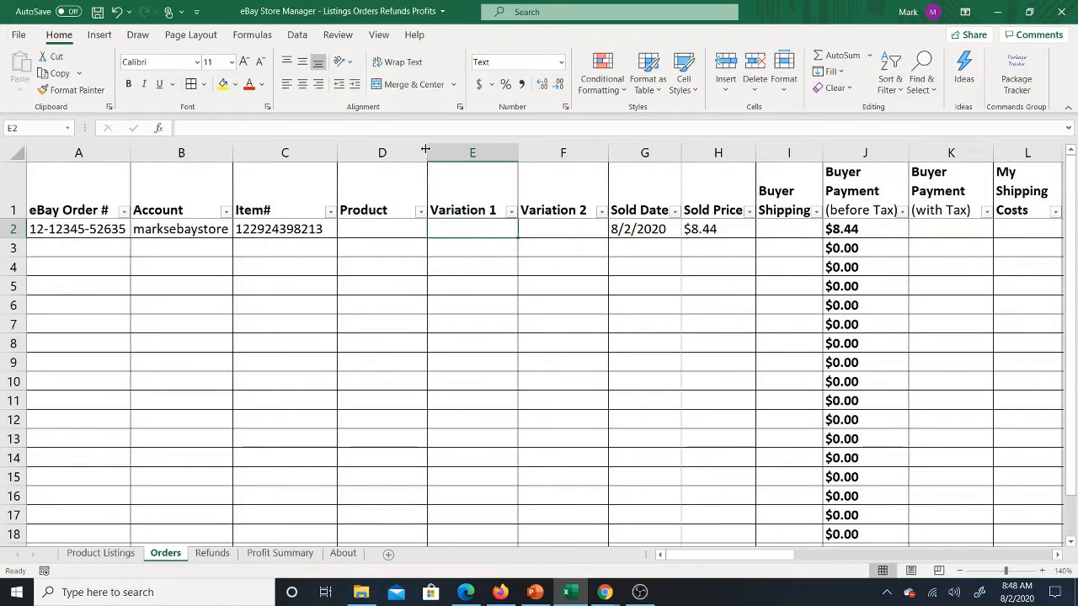
{"action": "left_click_drag", "start_coordinate": [421, 147], "coordinate": [399, 147]}
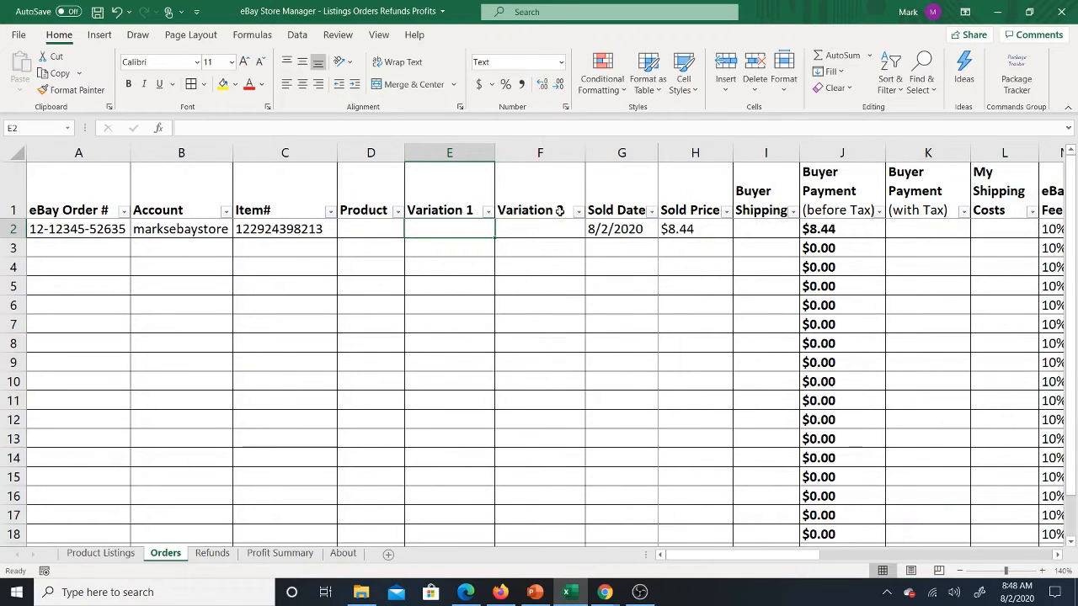
{"action": "left_click_drag", "start_coordinate": [585, 159], "coordinate": [572, 159]}
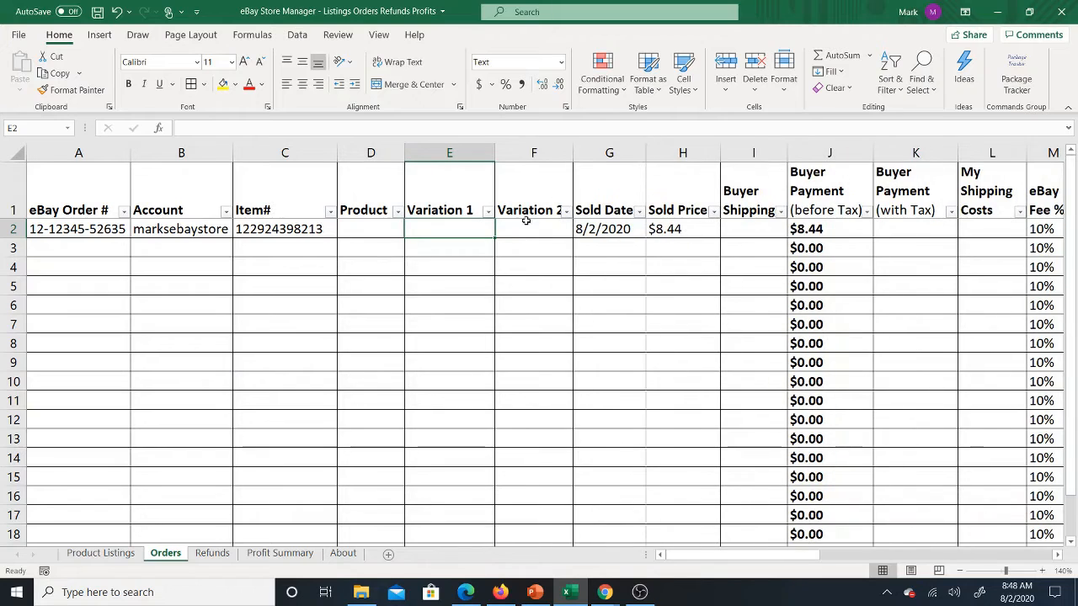
Step: Go through the order's cells in row 2 from Product to Buyer Shipping, and save the workbook
{"action": "left_click", "coordinate": [376, 229]}
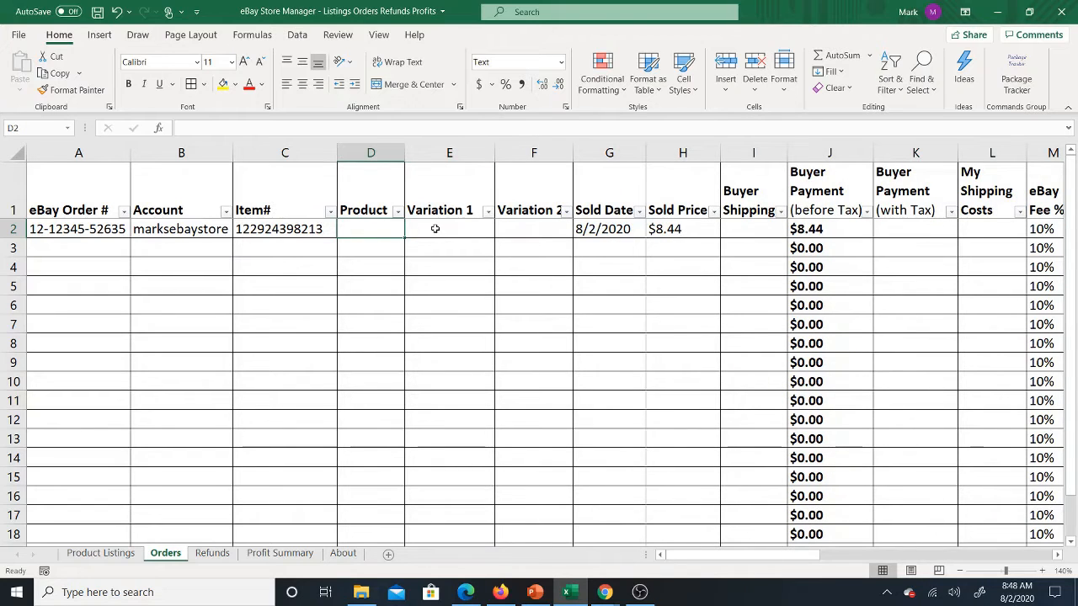
{"action": "left_click", "coordinate": [433, 225]}
{"action": "left_click", "coordinate": [527, 226]}
{"action": "left_click", "coordinate": [615, 230]}
{"action": "left_click", "coordinate": [678, 227]}
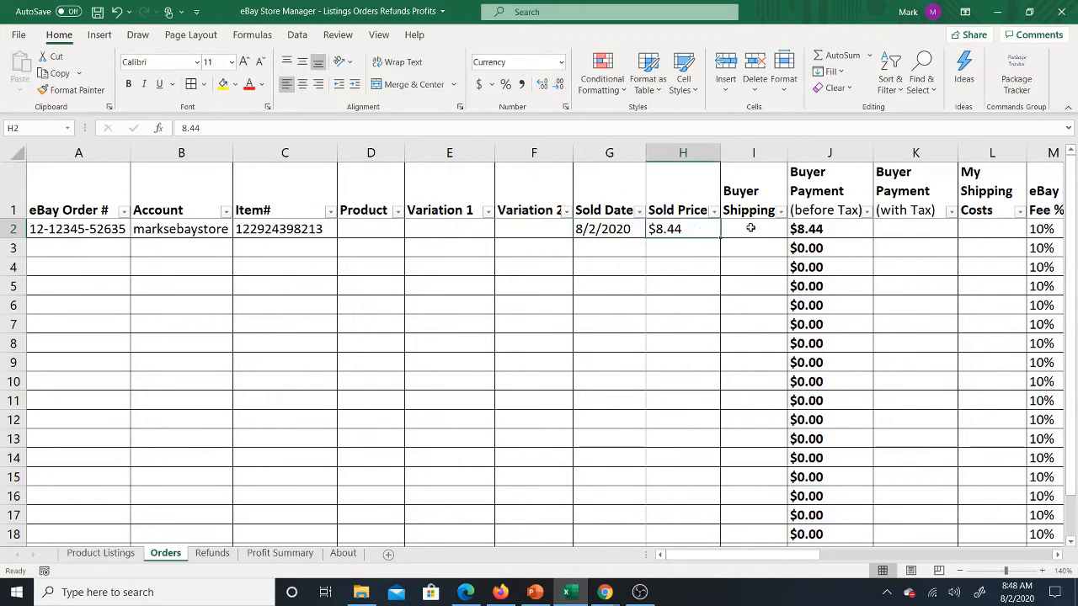
{"action": "left_click", "coordinate": [751, 228]}
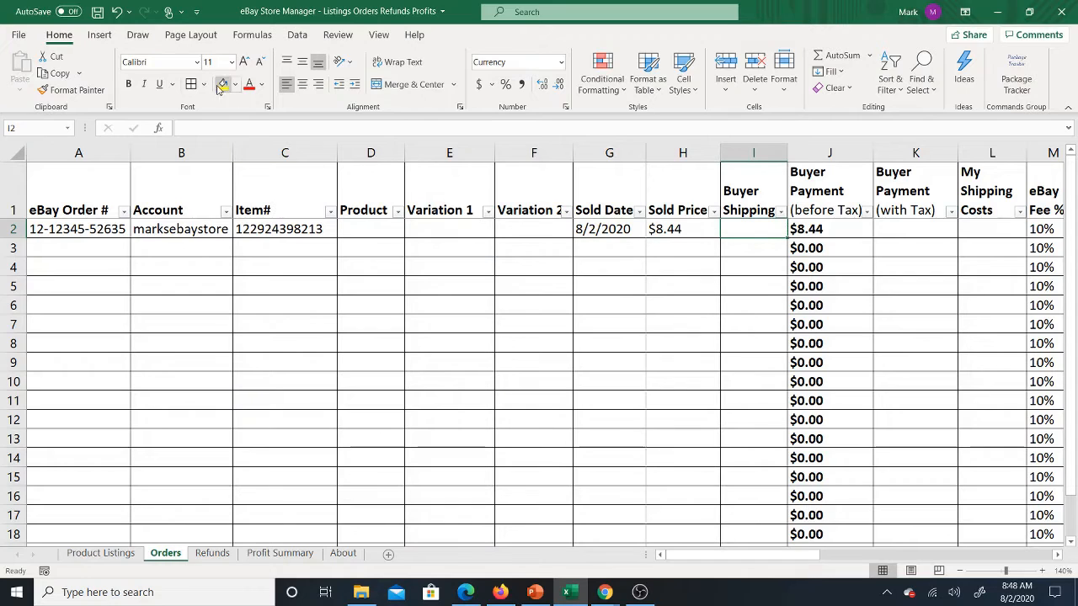
{"action": "left_click", "coordinate": [97, 12]}
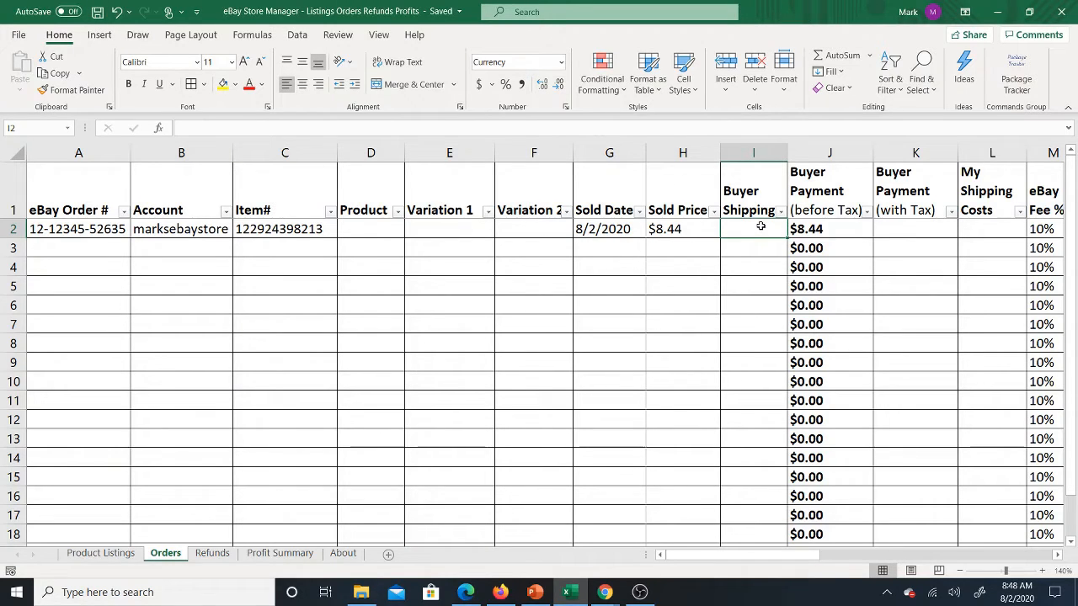
Step: Enter 5 as the Buyer Shipping amount of the order in row 2
{"action": "type", "text": "5"}
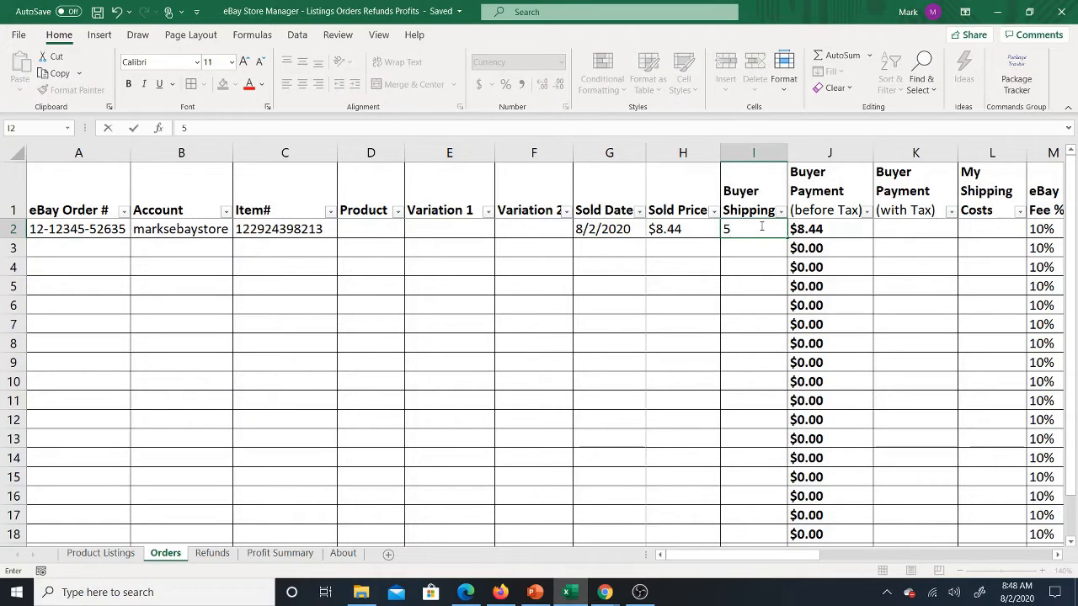
{"action": "key", "text": "Tab"}
{"action": "key", "text": "Right"}
{"action": "key", "text": "Left"}
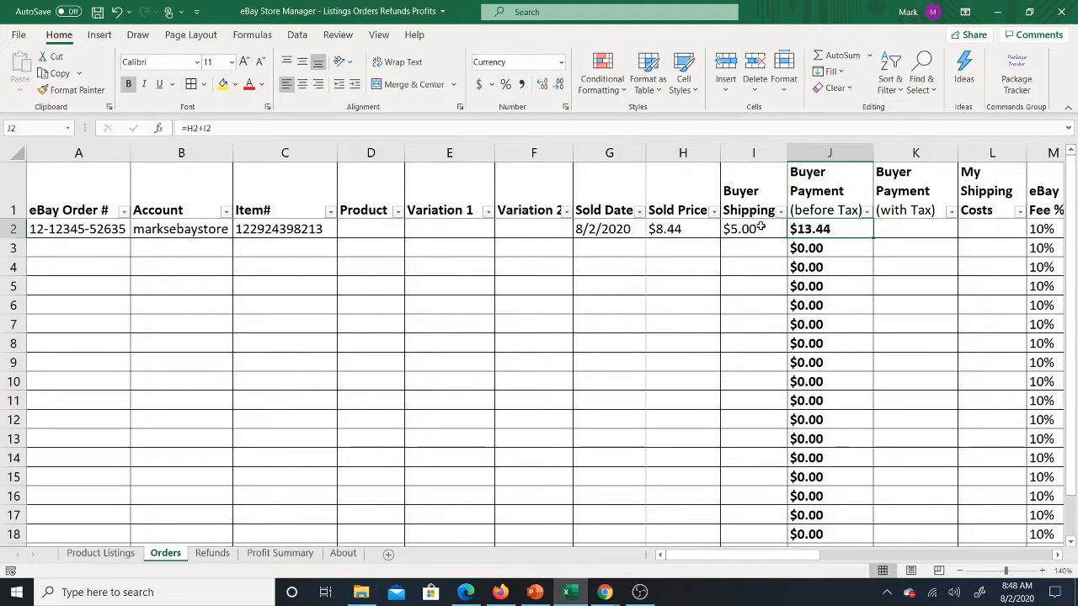
Step: Examine the order's Buyer Payment (before Tax) formula and the neighbouring payment, shipping cost and eBay Fee % cells
{"action": "key", "text": "Right"}
{"action": "key", "text": "Right"}
{"action": "key", "text": "Right"}
{"action": "key", "text": "Right"}
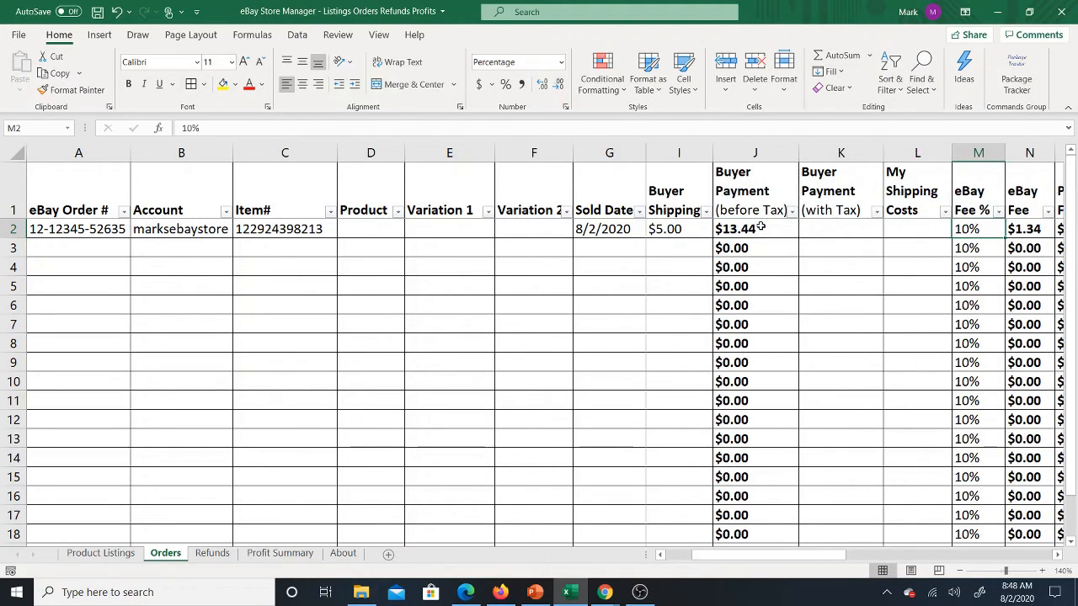
{"action": "key", "text": "Left"}
{"action": "key", "text": "Left"}
{"action": "key", "text": "Left"}
{"action": "key", "text": "Left"}
{"action": "key", "text": "Left"}
{"action": "key", "text": "Right"}
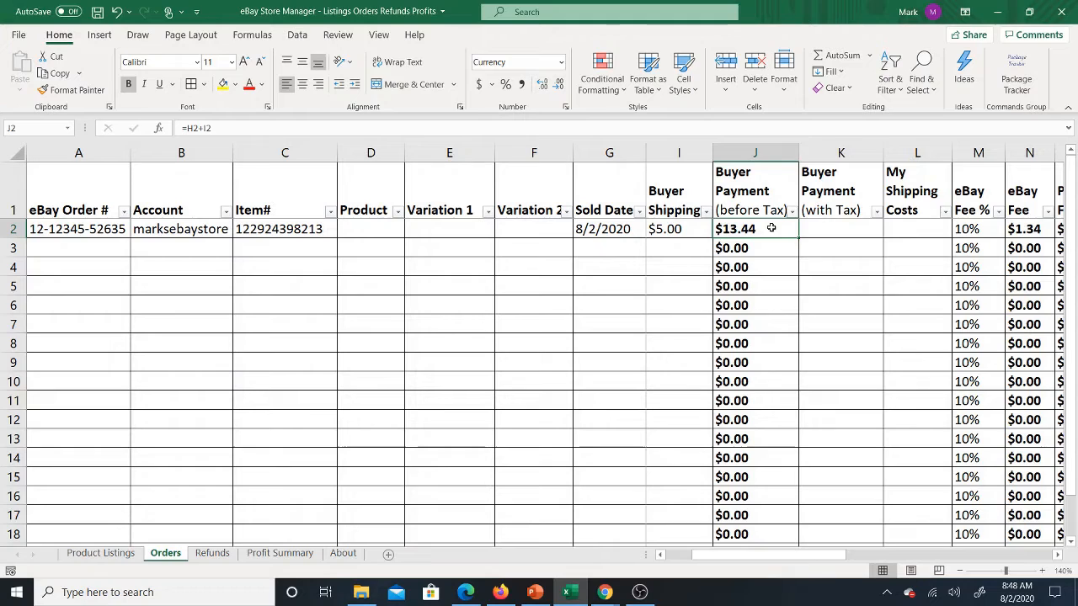
Step: Enter 14 as the order's Buyer Payment (with Tax) in row 2
{"action": "left_click", "coordinate": [824, 227]}
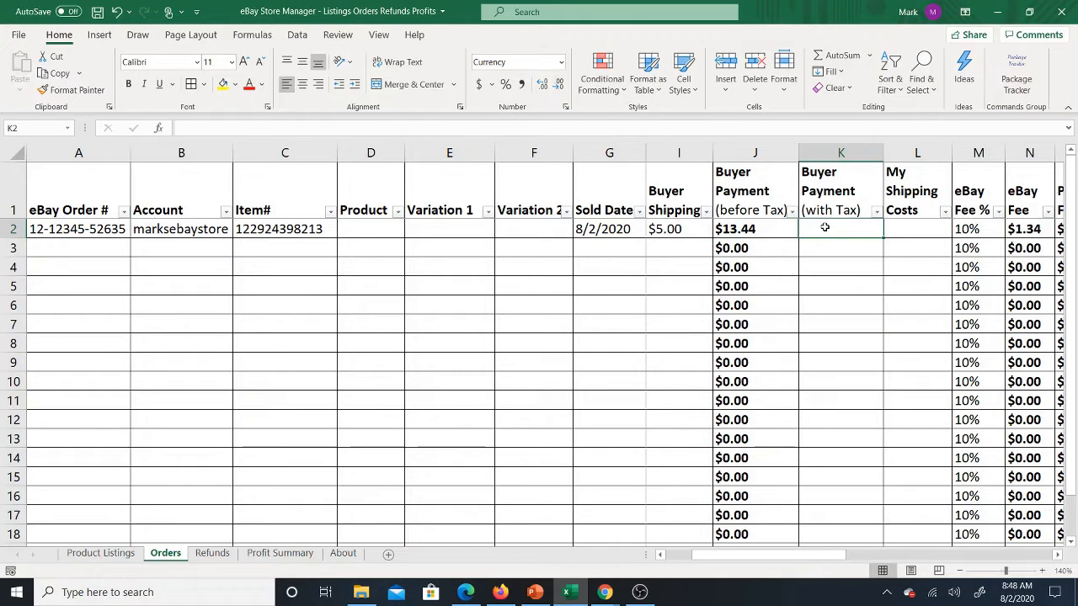
{"action": "left_click", "coordinate": [774, 231]}
{"action": "left_click", "coordinate": [823, 229]}
{"action": "type", "text": "14"}
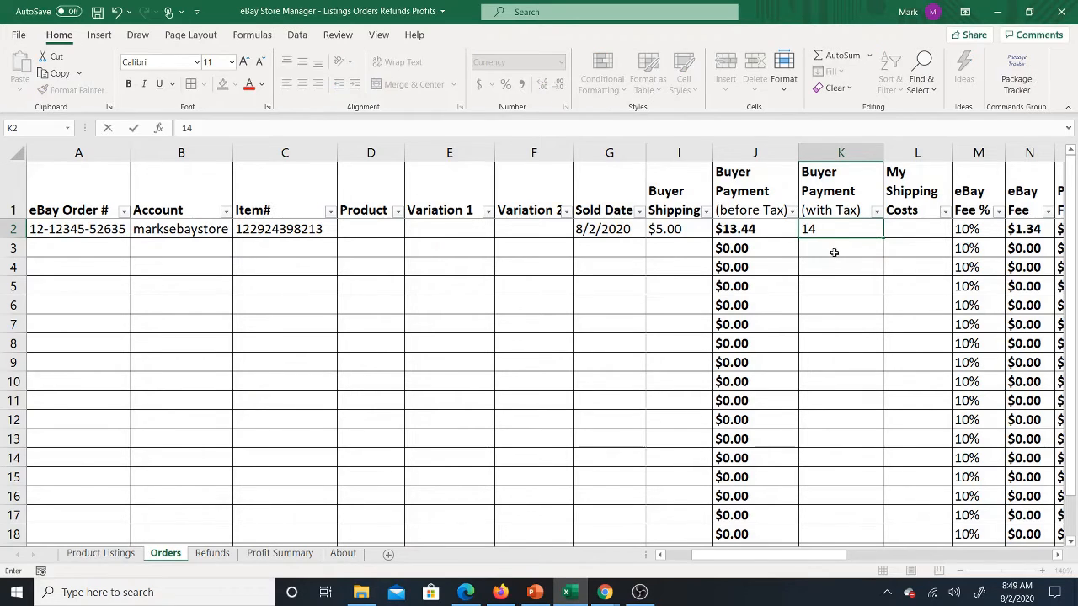
{"action": "key", "text": "Return"}
{"action": "left_click", "coordinate": [840, 234]}
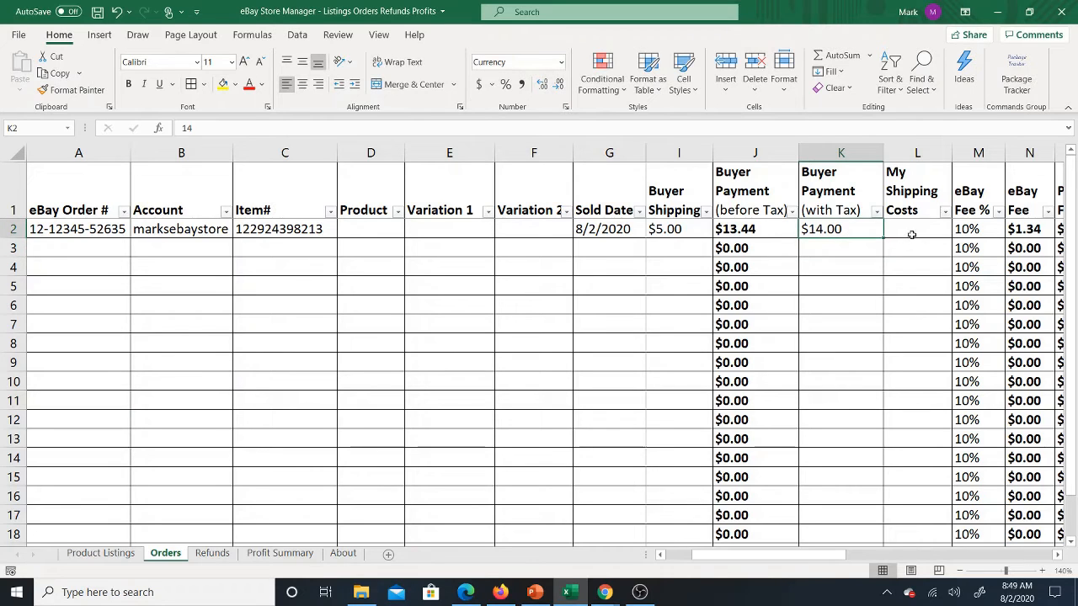
Step: Examine the PayPal Fees formula in row 2 and the Buyer Payment (with Tax) cell it depends on
{"action": "left_click", "coordinate": [910, 231]}
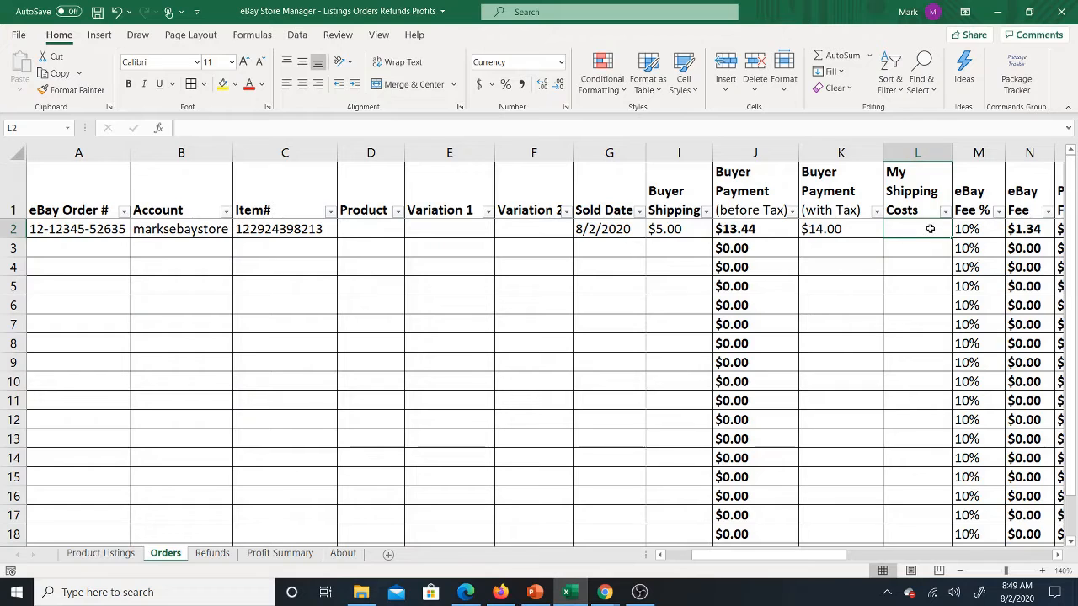
{"action": "key", "text": "Right"}
{"action": "key", "text": "Right"}
{"action": "key", "text": "Right"}
{"action": "key", "text": "Right"}
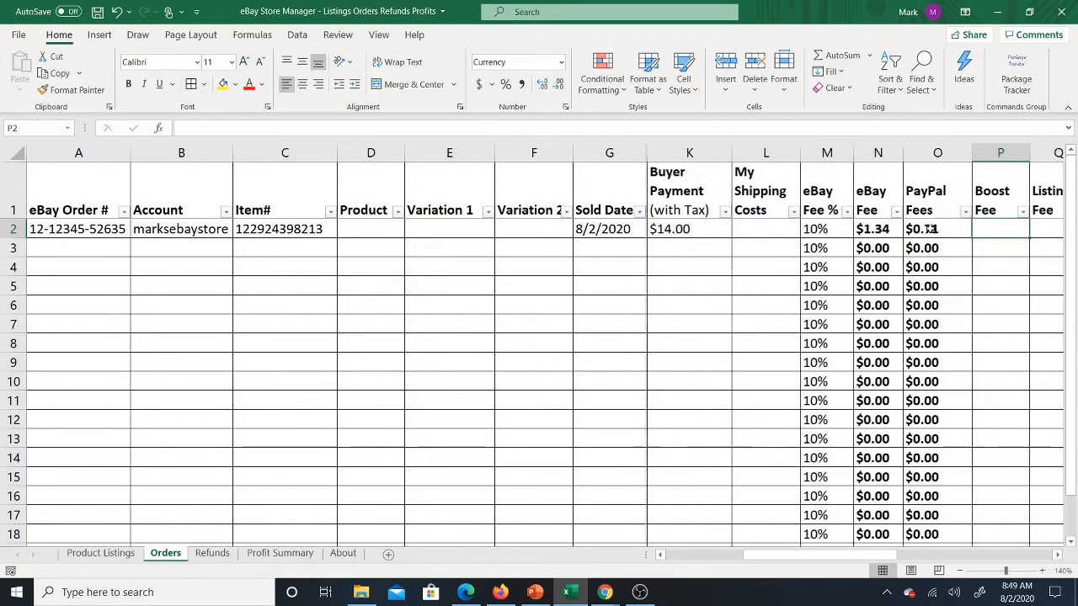
{"action": "left_click", "coordinate": [911, 229]}
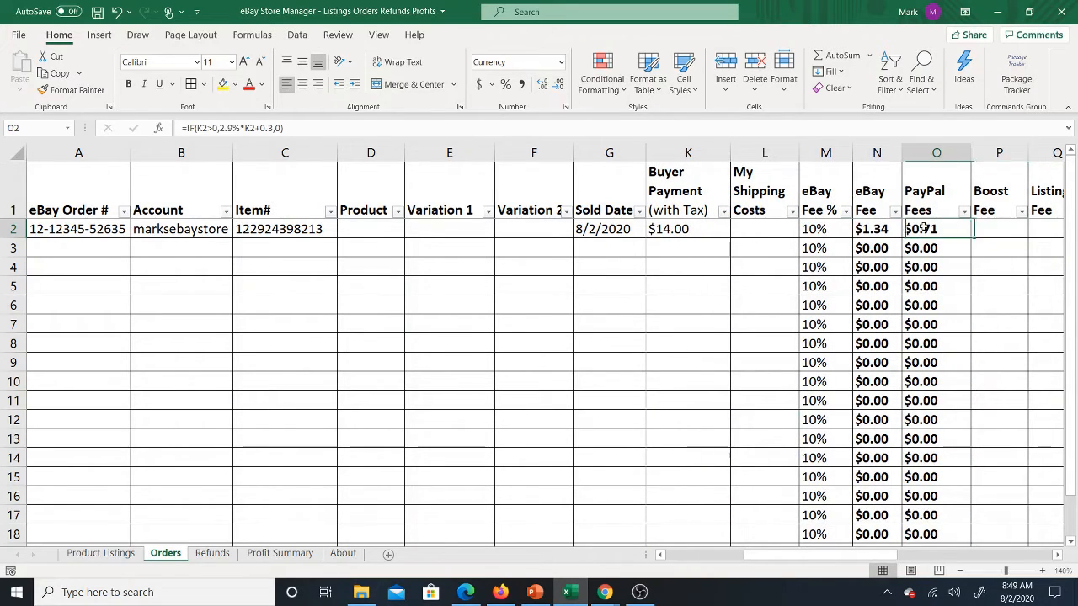
{"action": "left_click", "coordinate": [681, 230]}
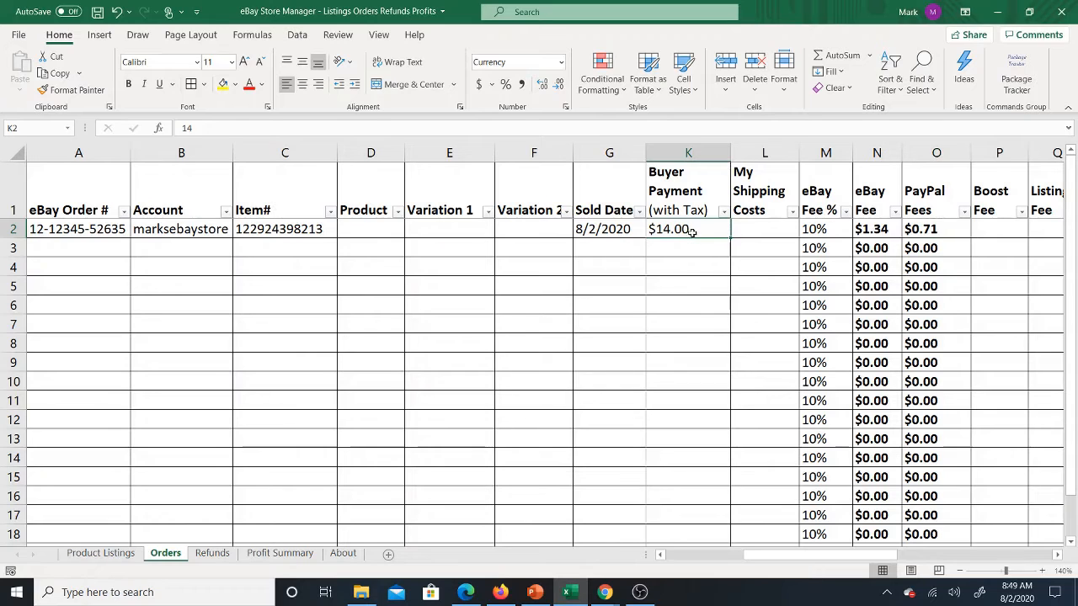
{"action": "left_click", "coordinate": [748, 231]}
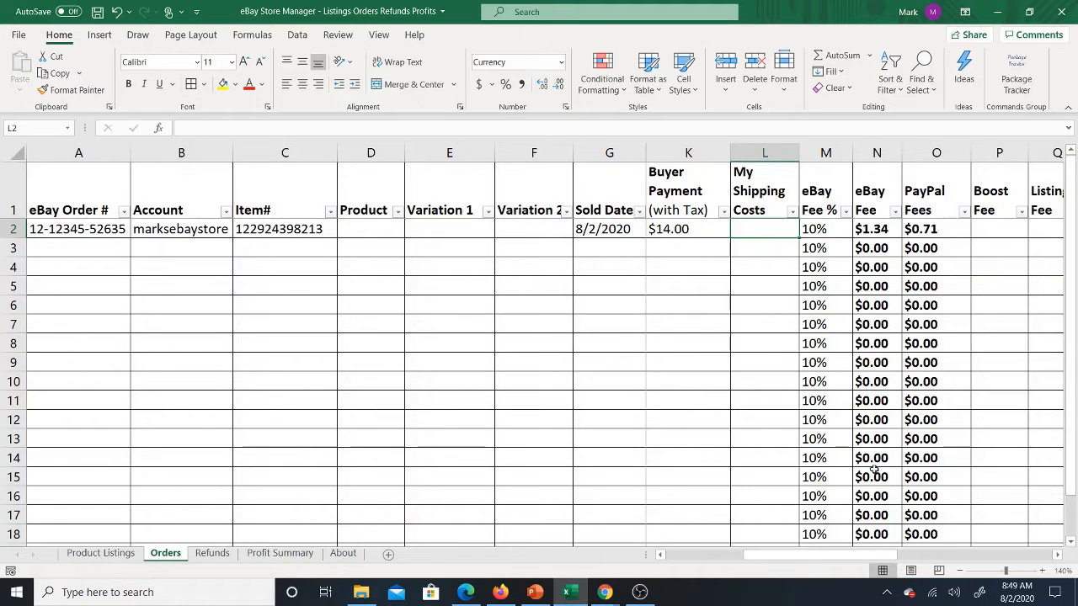
{"action": "left_click_drag", "start_coordinate": [792, 556], "coordinate": [766, 557]}
{"action": "left_click", "coordinate": [743, 223]}
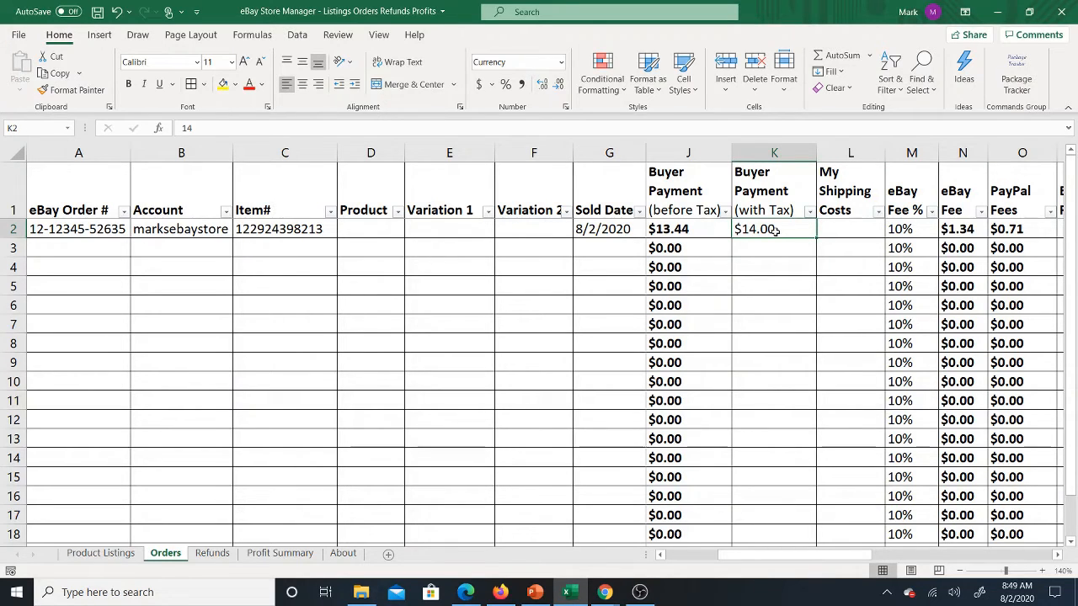
Step: Enter 10 as the order's My Shipping Costs in row 2 and left-align the whole column
{"action": "left_click", "coordinate": [840, 230]}
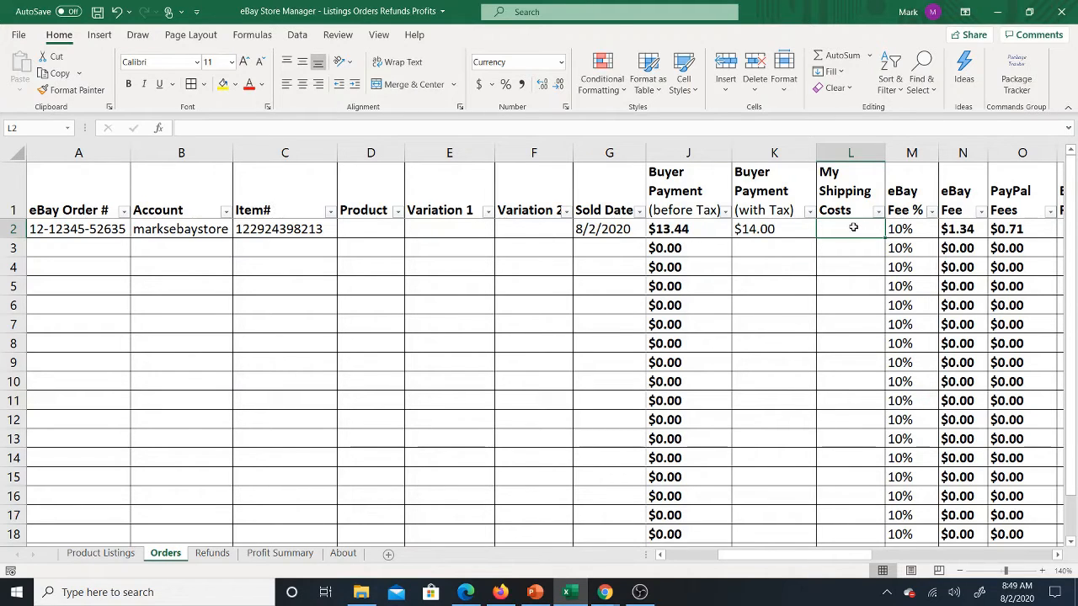
{"action": "type", "text": "10"}
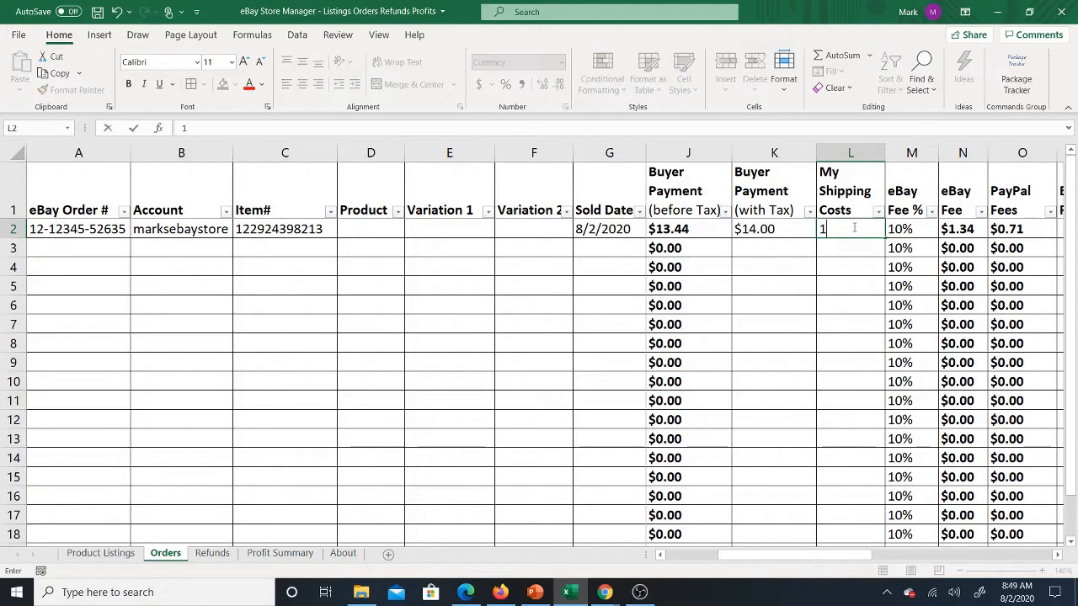
{"action": "left_click", "coordinate": [849, 280]}
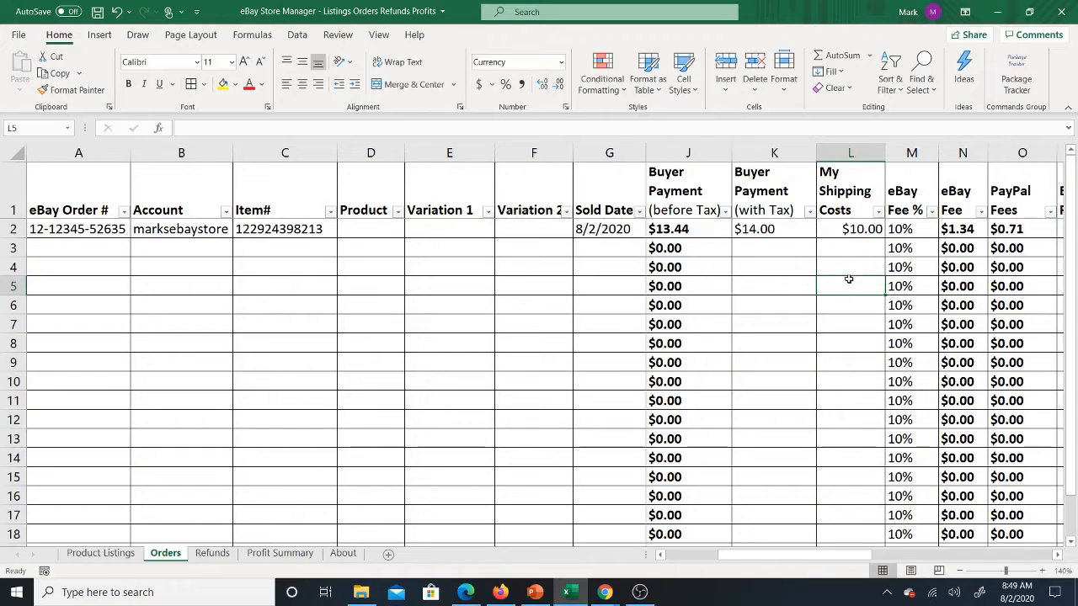
{"action": "left_click", "coordinate": [849, 152]}
{"action": "left_click", "coordinate": [287, 85]}
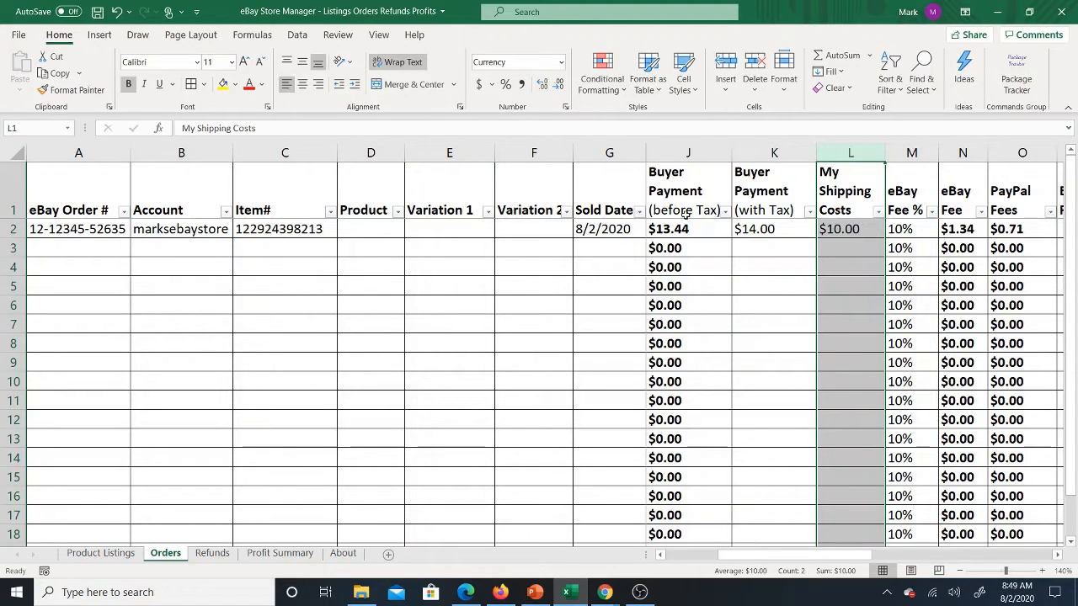
{"action": "left_click", "coordinate": [841, 229]}
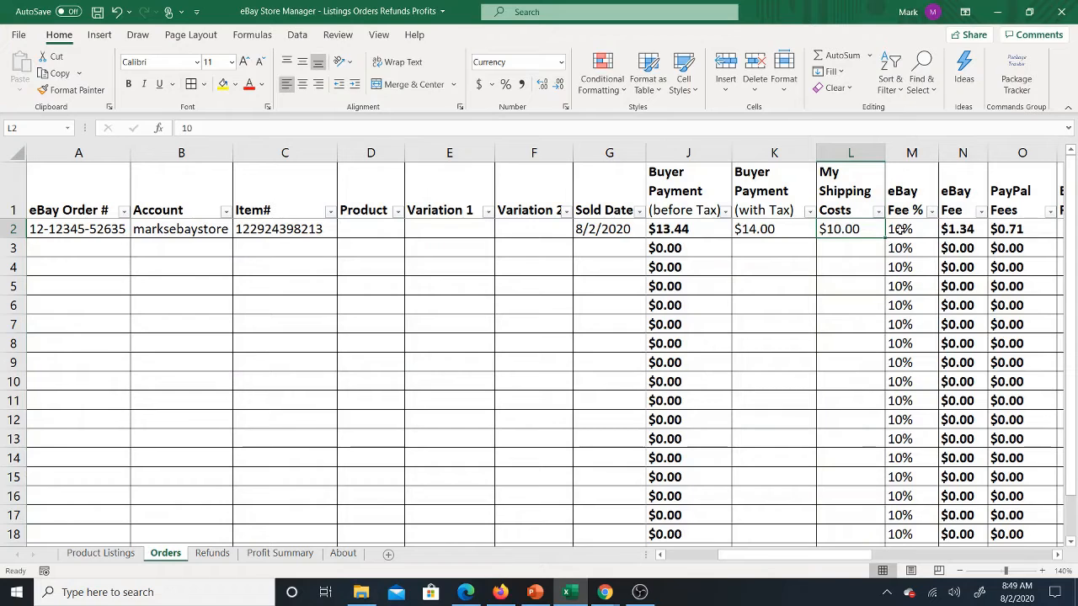
Step: Change the order's My Shipping Costs in row 2 to 8
{"action": "type", "text": "5"}
{"action": "key", "text": "Return"}
{"action": "key", "text": "Up"}
{"action": "type", "text": "8"}
{"action": "key", "text": "Return"}
{"action": "key", "text": "Up"}
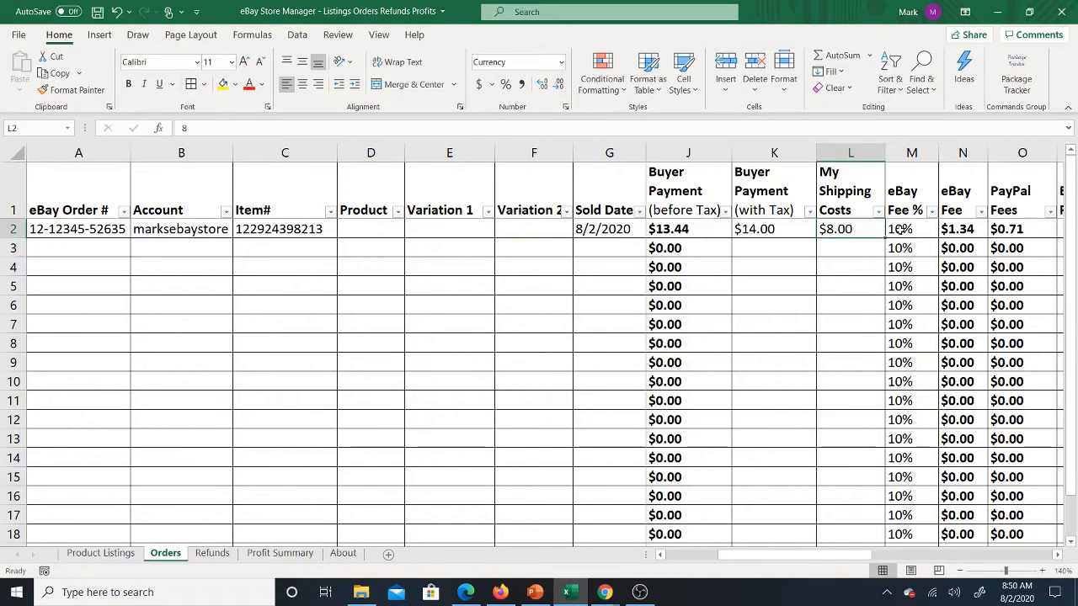
Step: Examine the order's Boost Fee and Listing Fee cells and the Total Fees formula in row 2
{"action": "key", "text": "Right"}
{"action": "key", "text": "Right"}
{"action": "key", "text": "Right"}
{"action": "key", "text": "Right"}
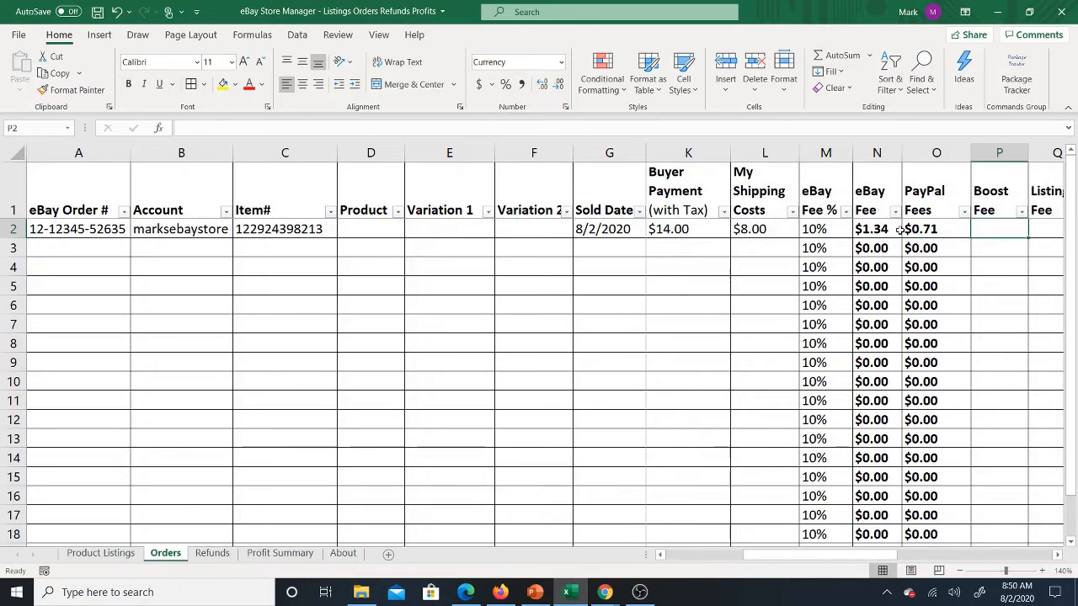
{"action": "key", "text": "Right"}
{"action": "key", "text": "Left"}
{"action": "key", "text": "Right"}
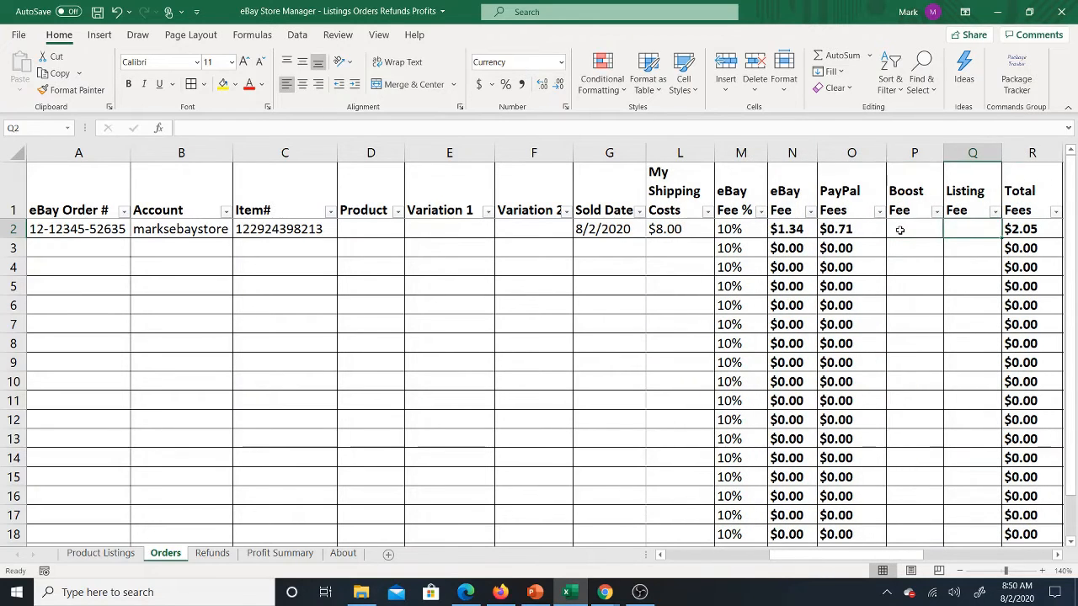
{"action": "key", "text": "Right"}
{"action": "key", "text": "Left"}
{"action": "key", "text": "Left"}
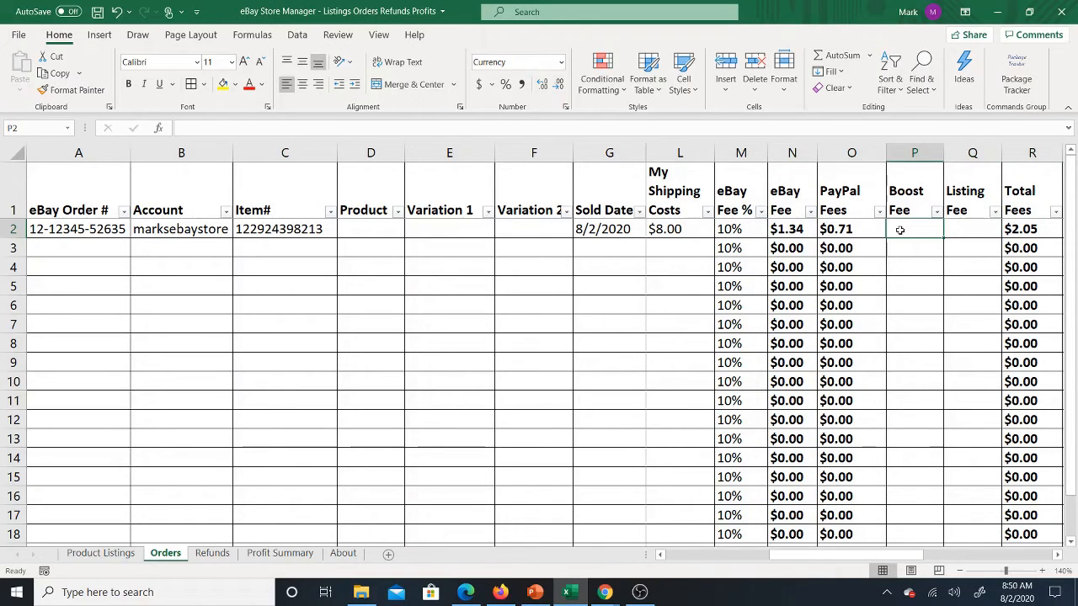
{"action": "key", "text": "Right"}
{"action": "key", "text": "Right"}
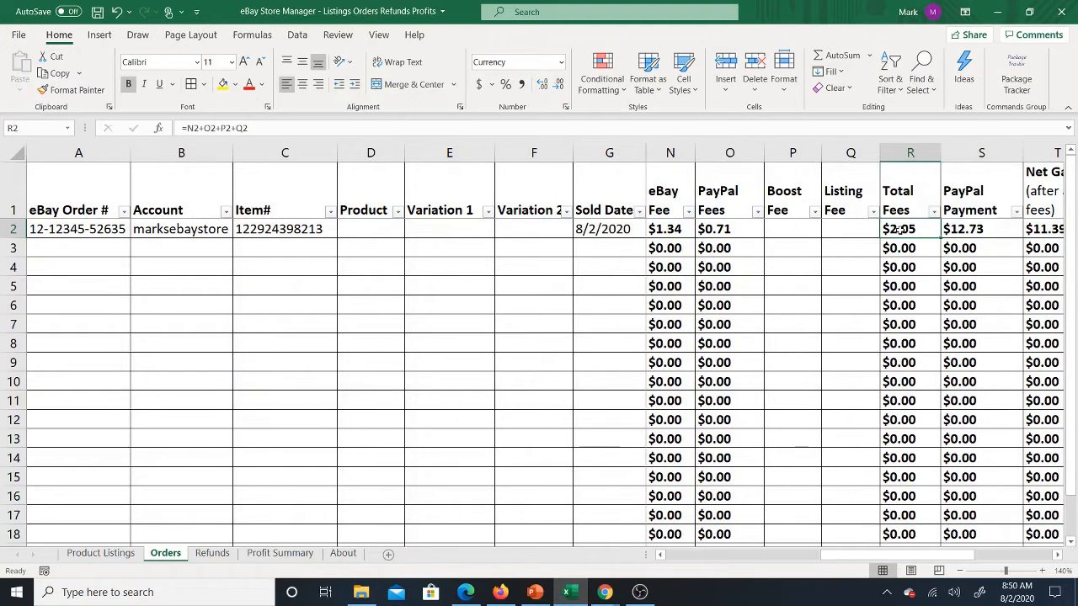
{"action": "key", "text": "Left"}
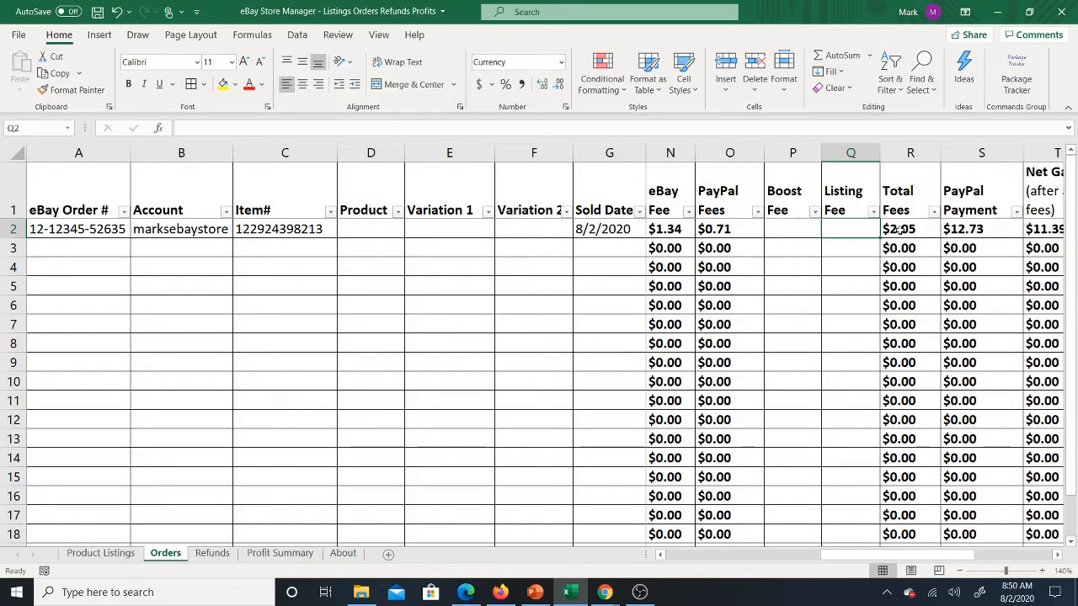
{"action": "left_click", "coordinate": [899, 228]}
{"action": "scroll", "coordinate": [899, 229], "scroll_direction": "right", "scroll_amount": 2}
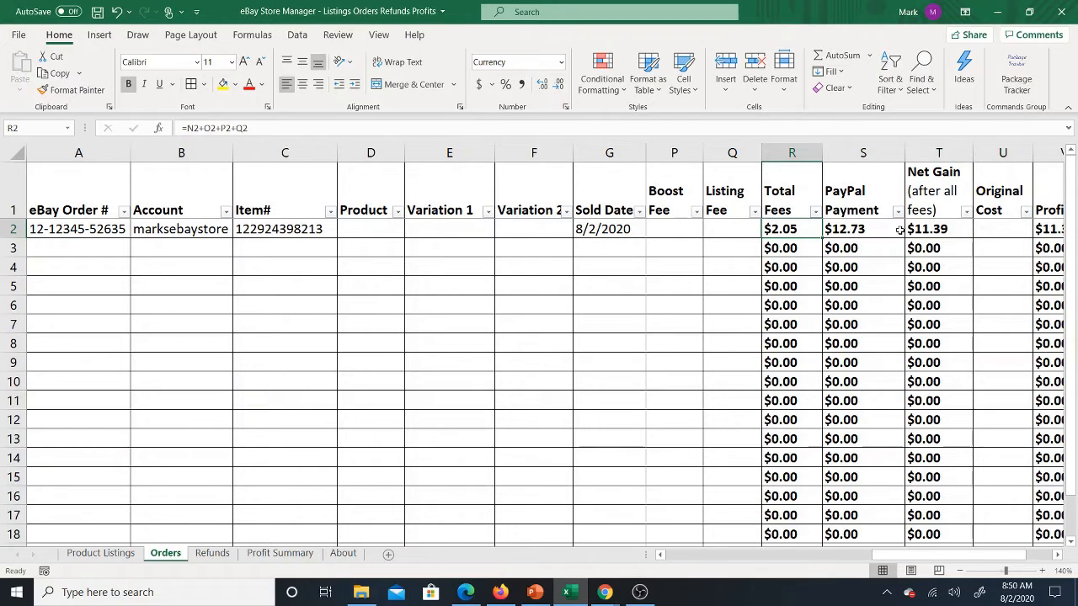
Step: Examine the order's PayPal Payment and Net Gain (after all fees) formulas and the neighbouring Original Cost and Profit cells
{"action": "key", "text": "Right"}
{"action": "key", "text": "Right"}
{"action": "key", "text": "Right"}
{"action": "key", "text": "Left"}
{"action": "key", "text": "Left"}
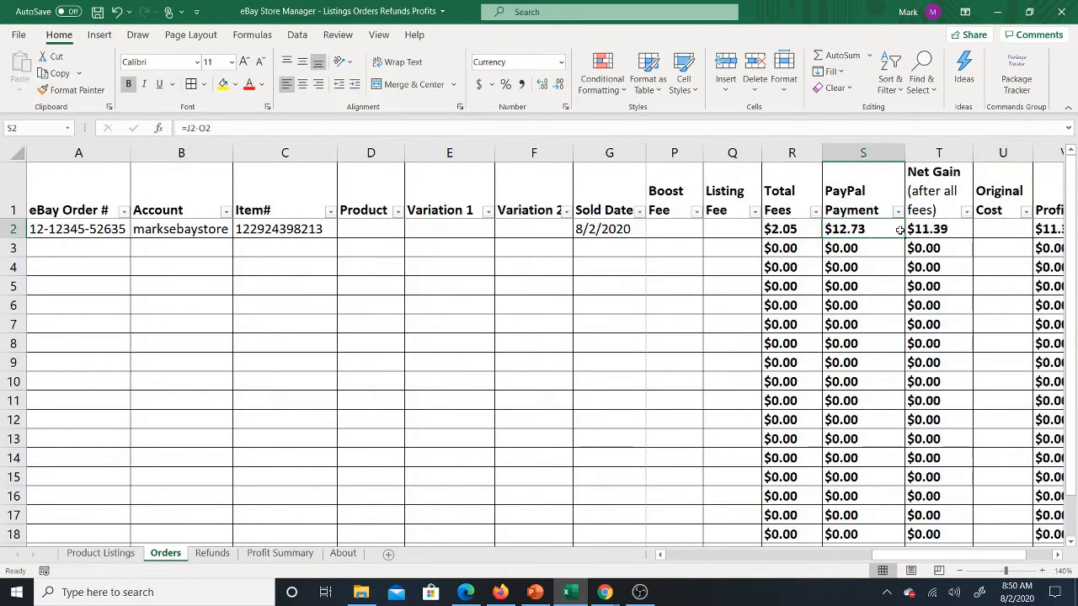
{"action": "key", "text": "Left"}
{"action": "key", "text": "Left"}
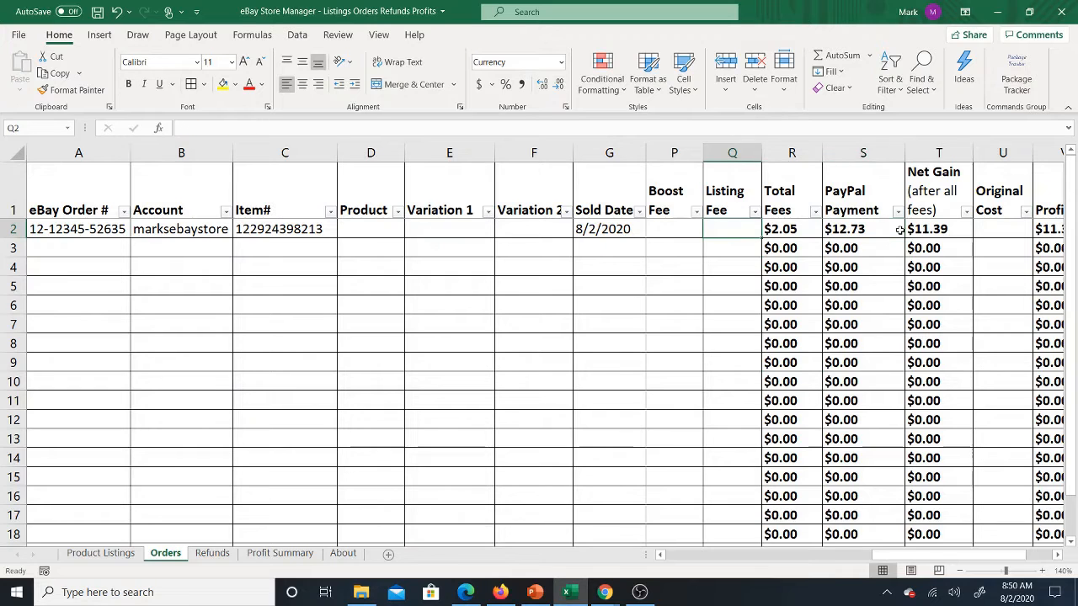
{"action": "key", "text": "Right"}
{"action": "key", "text": "Right"}
{"action": "key", "text": "Right"}
{"action": "key", "text": "Right"}
{"action": "key", "text": "Right"}
{"action": "key", "text": "Right"}
{"action": "key", "text": "Left"}
{"action": "key", "text": "Left"}
{"action": "key", "text": "Left"}
{"action": "key", "text": "Left"}
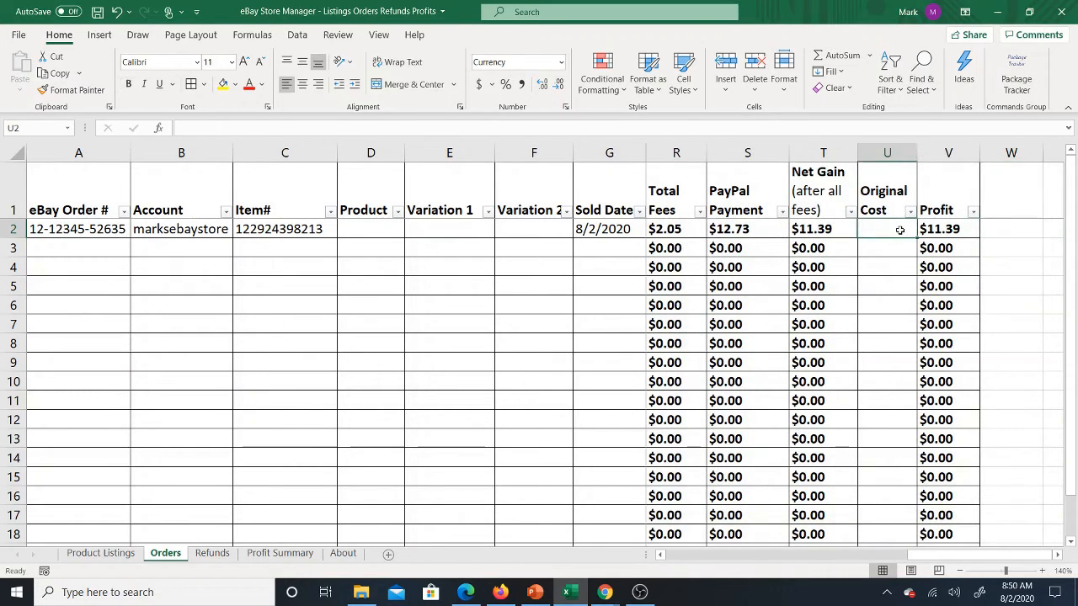
{"action": "key", "text": "Right"}
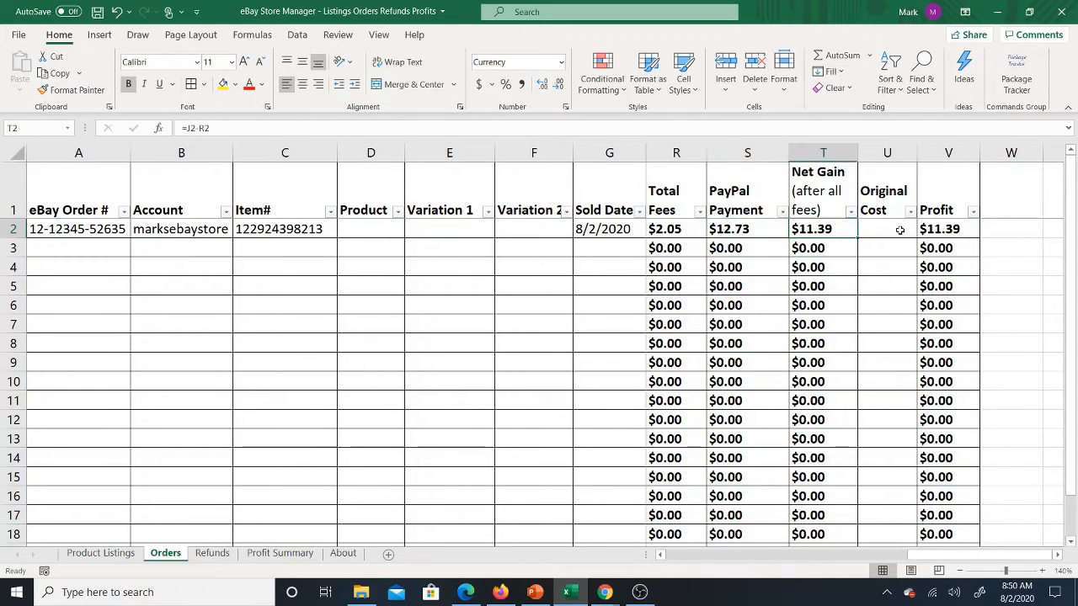
{"action": "key", "text": "Left"}
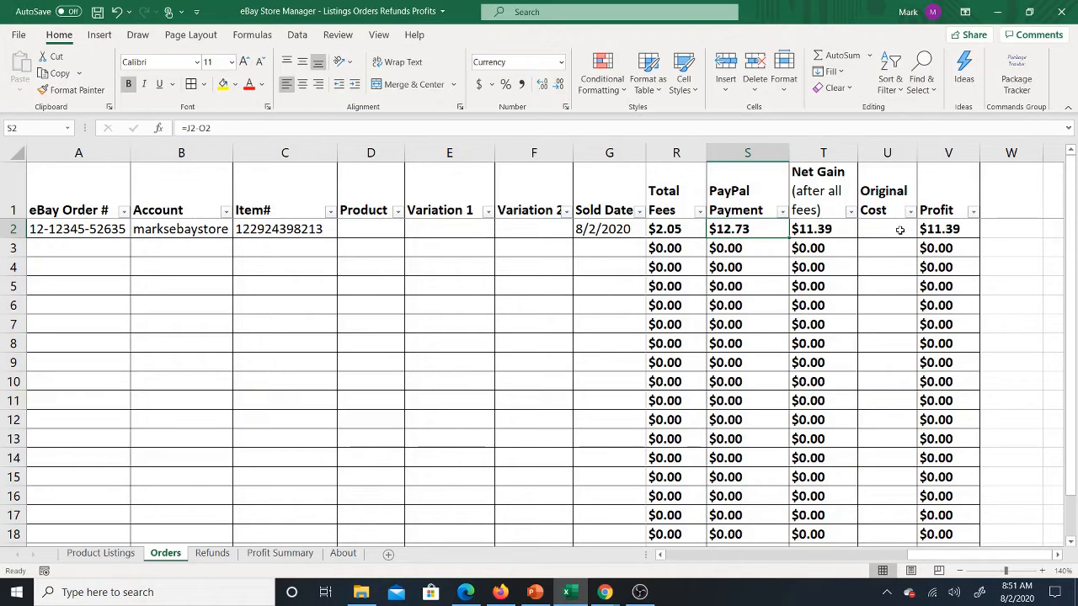
Step: Trace the order's figures back through the fee and shipping cells to the Buyer Payment (before Tax) formula
{"action": "key", "text": "Left"}
{"action": "key", "text": "Left"}
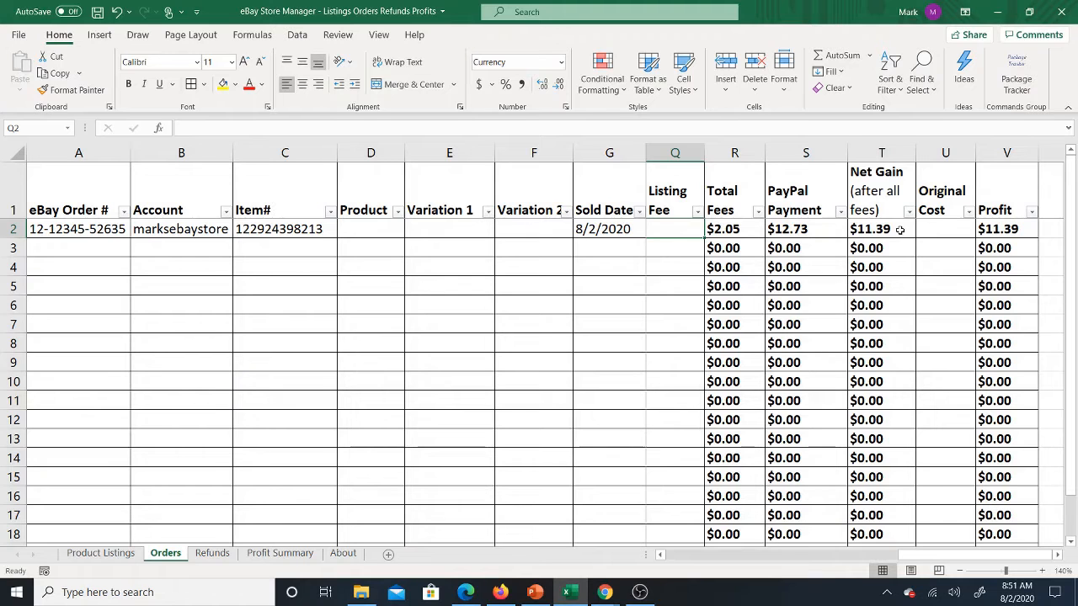
{"action": "key", "text": "Right"}
{"action": "key", "text": "Right"}
{"action": "key", "text": "Left"}
{"action": "key", "text": "Left"}
{"action": "key", "text": "Left"}
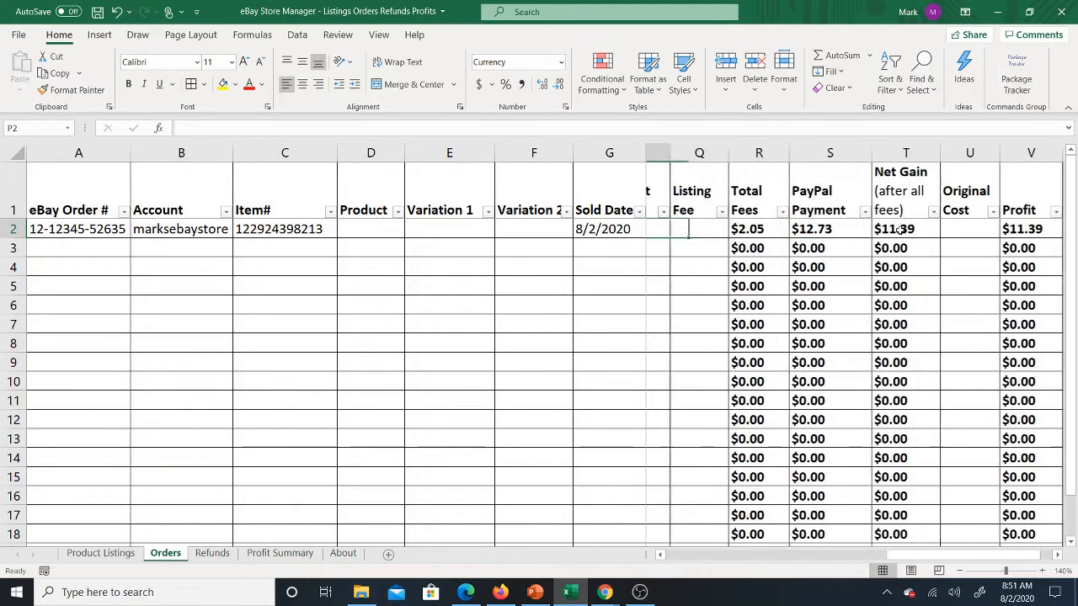
{"action": "key", "text": "Left"}
{"action": "key", "text": "Left"}
{"action": "key", "text": "Left"}
{"action": "key", "text": "Left"}
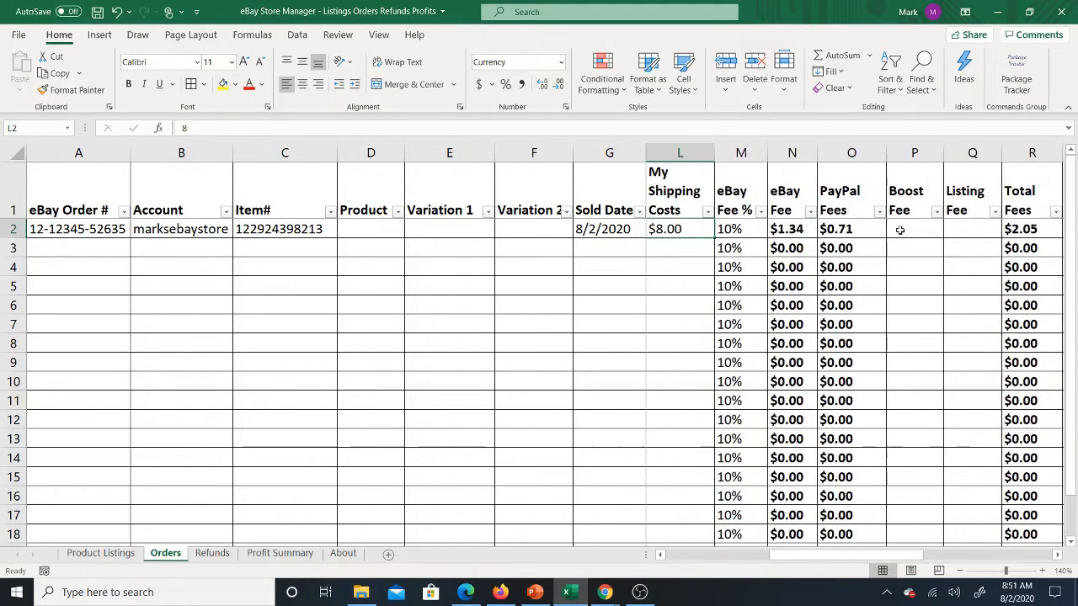
{"action": "key", "text": "Left"}
{"action": "key", "text": "Left"}
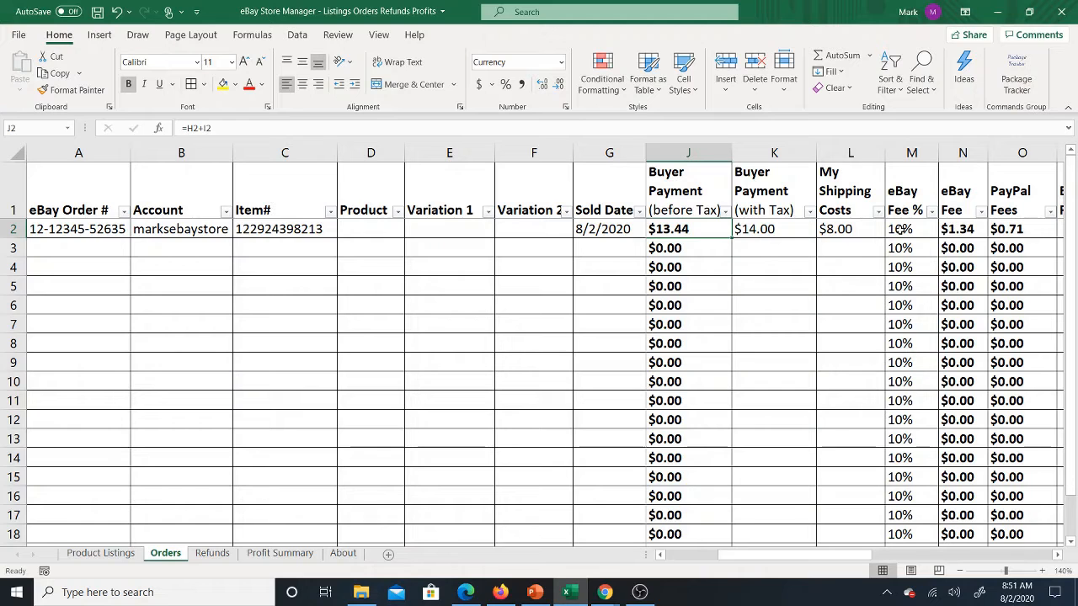
Step: Review the order's shipping cost, PayPal Fees formula and Boost Fee cell in row 2
{"action": "key", "text": "Right"}
{"action": "key", "text": "Right"}
{"action": "key", "text": "Right"}
{"action": "key", "text": "Right"}
{"action": "key", "text": "Right"}
{"action": "key", "text": "Right"}
{"action": "key", "text": "Right"}
{"action": "key", "text": "Right"}
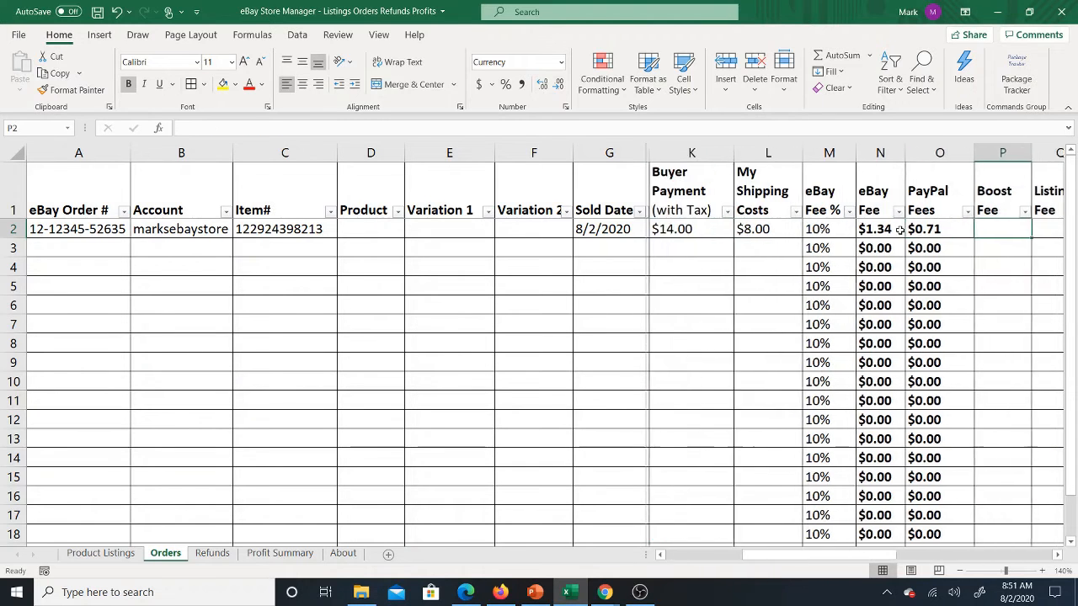
{"action": "key", "text": "Right"}
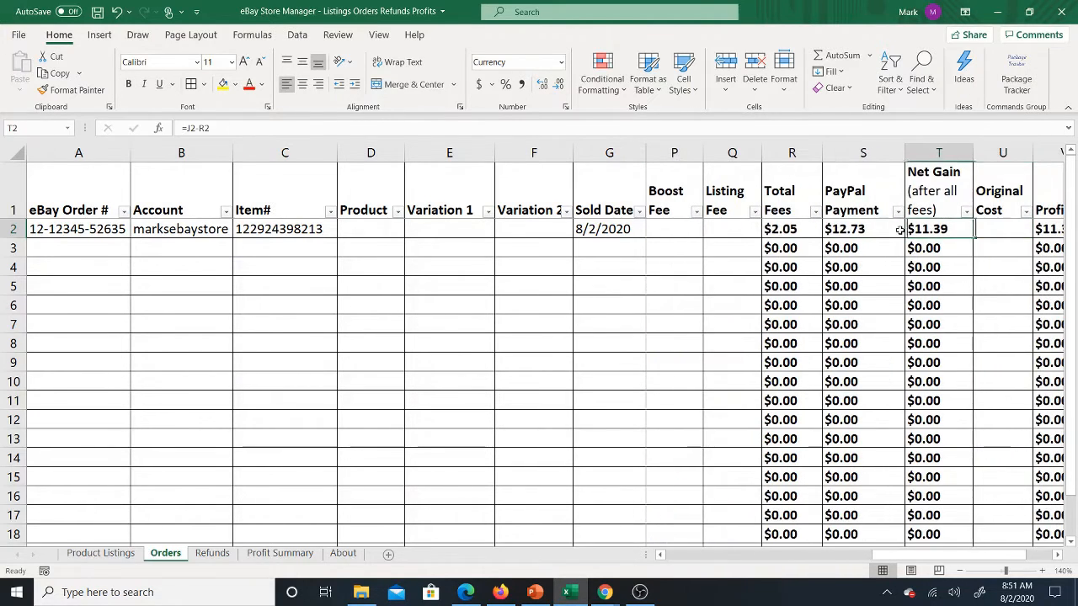
{"action": "key", "text": "Left"}
{"action": "key", "text": "Left"}
{"action": "key", "text": "Left"}
{"action": "key", "text": "Left"}
{"action": "key", "text": "Left"}
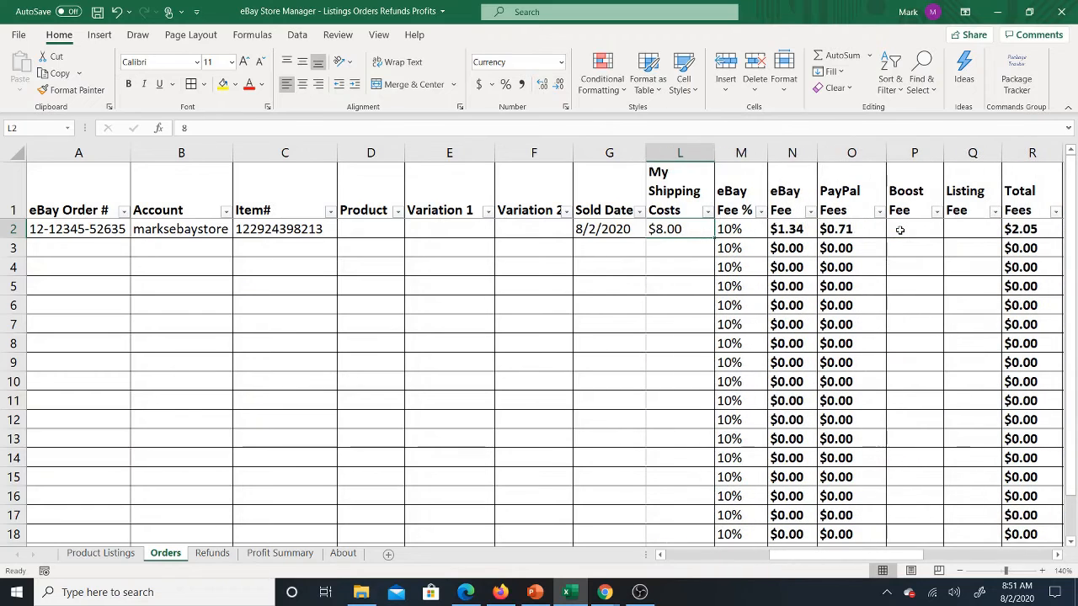
{"action": "key", "text": "Right"}
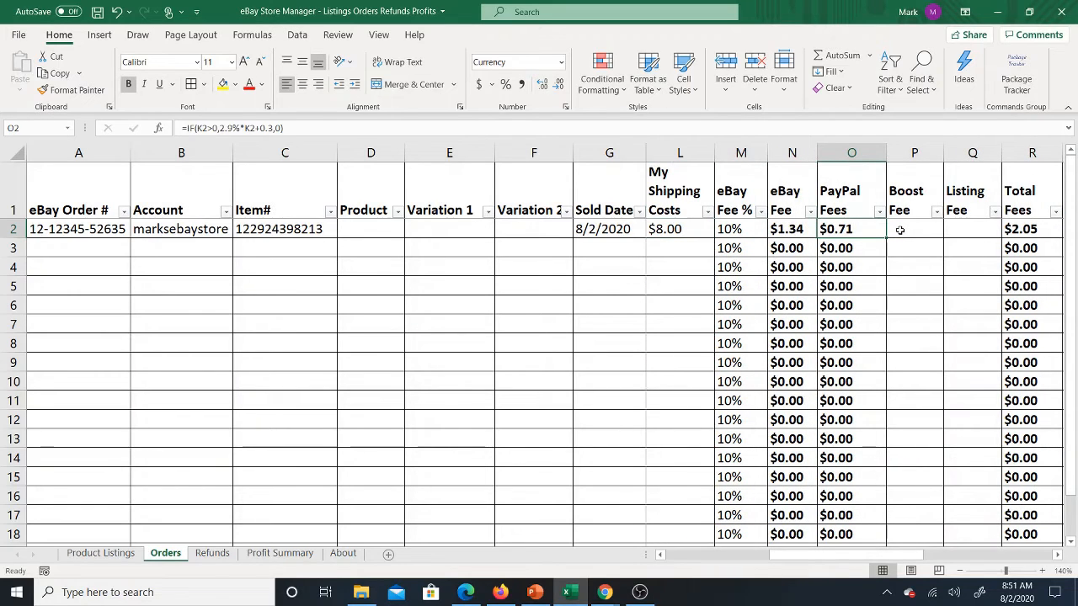
{"action": "key", "text": "Right"}
{"action": "key", "text": "Right"}
{"action": "key", "text": "Right"}
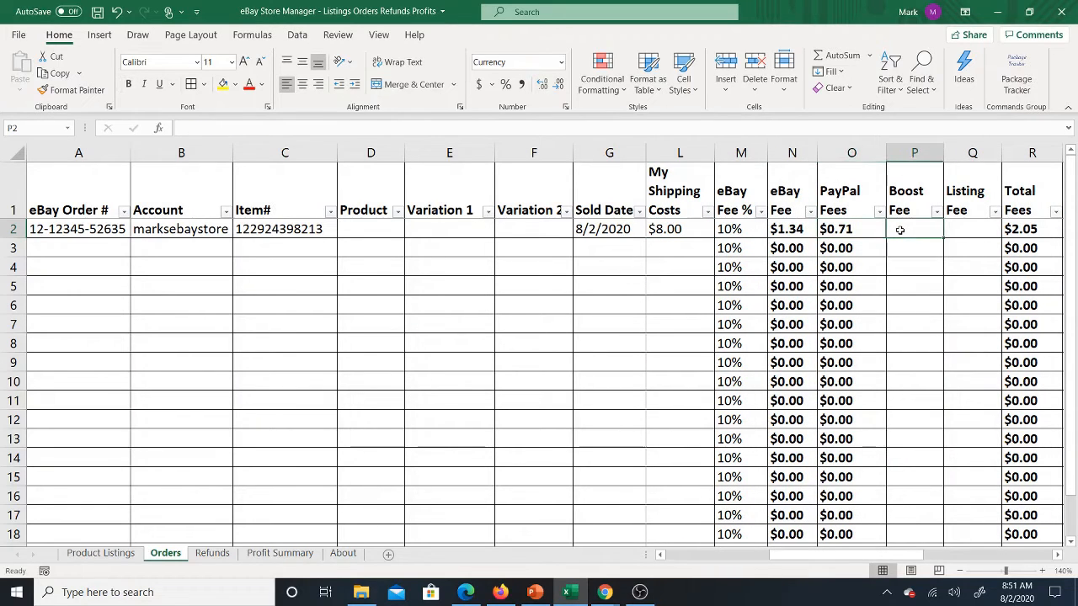
Step: Compare the order's PayPal Payment formula with its Net Gain (after all fees) formula in row 2
{"action": "key", "text": "Right"}
{"action": "key", "text": "Right"}
{"action": "key", "text": "Right"}
{"action": "key", "text": "Left"}
{"action": "key", "text": "Left"}
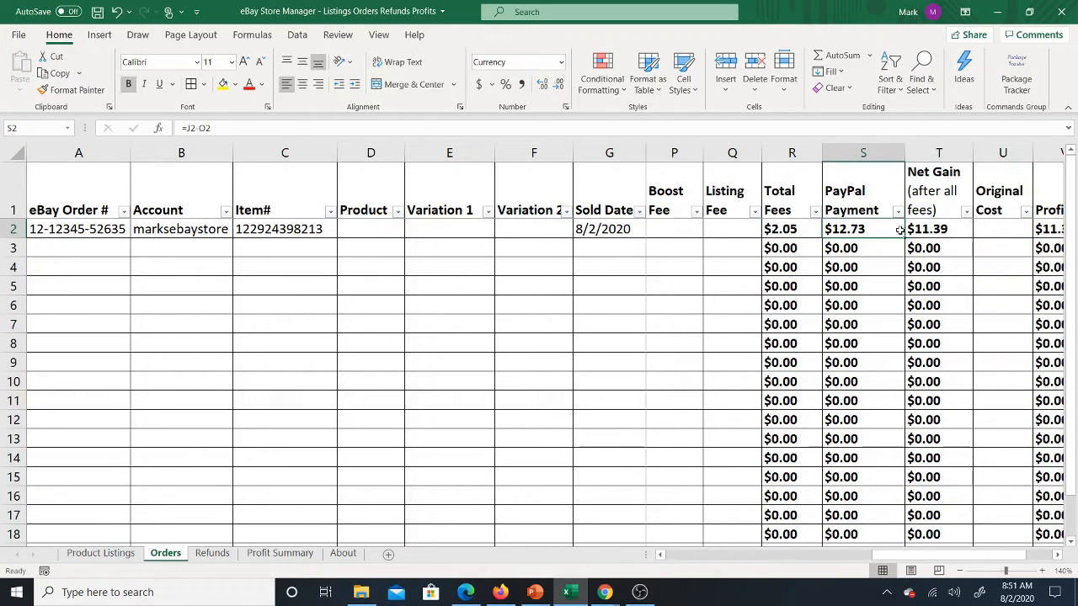
{"action": "key", "text": "Right"}
{"action": "key", "text": "Right"}
{"action": "key", "text": "Right"}
{"action": "key", "text": "Left"}
{"action": "key", "text": "Left"}
{"action": "key", "text": "Left"}
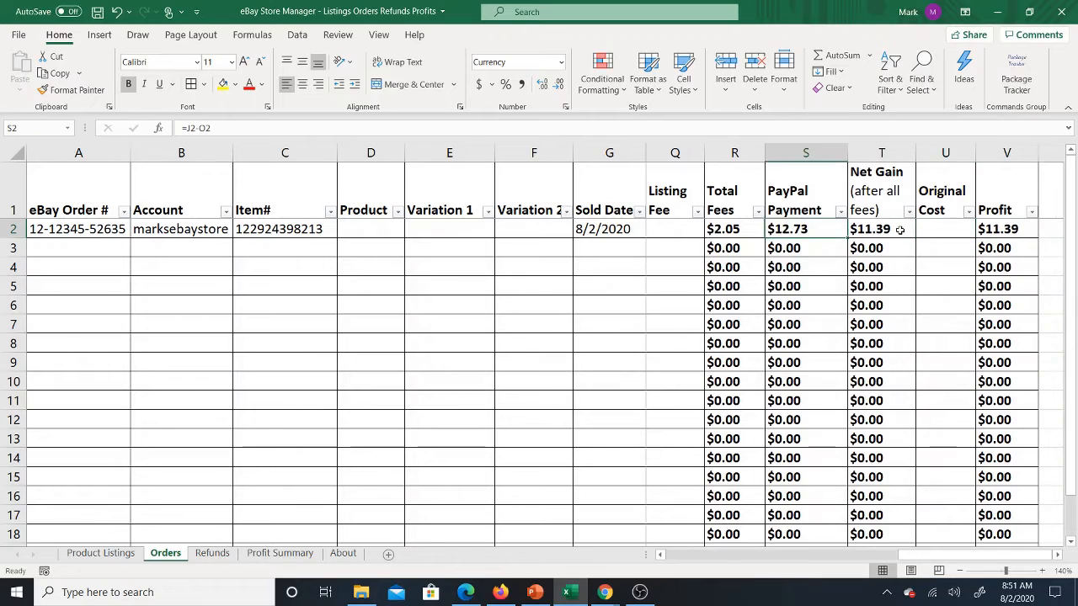
{"action": "key", "text": "Right"}
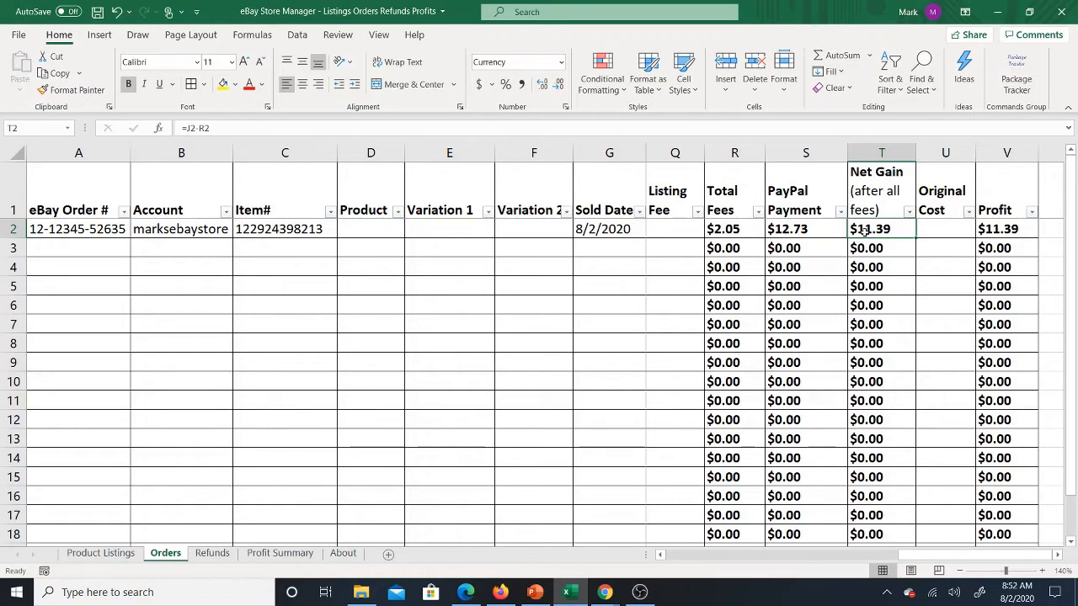
Step: Enter 5 as the order's Original Cost in row 2
{"action": "left_click", "coordinate": [949, 230]}
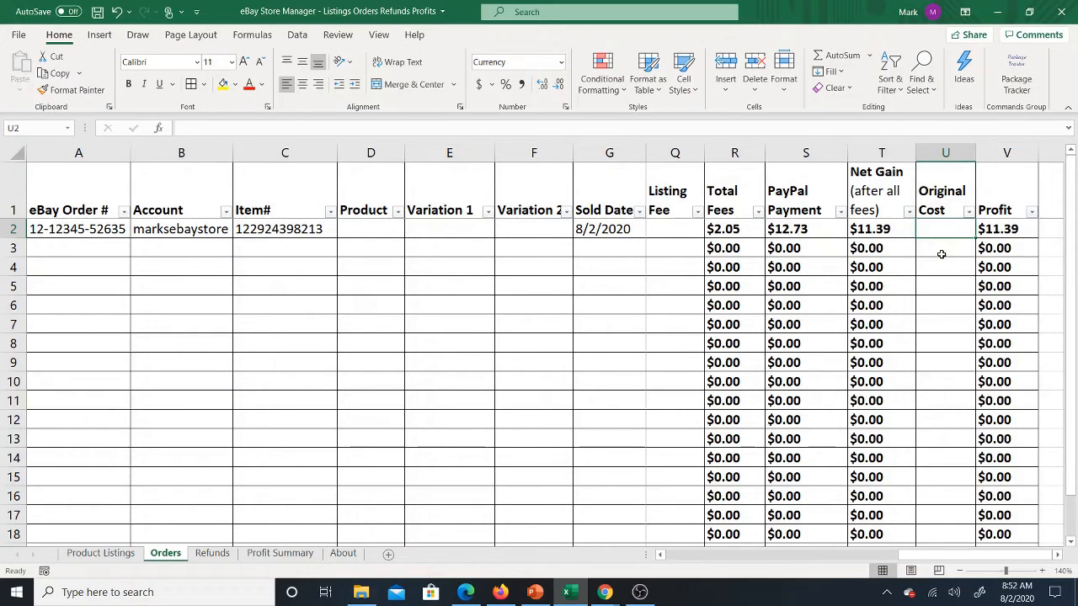
{"action": "type", "text": "5"}
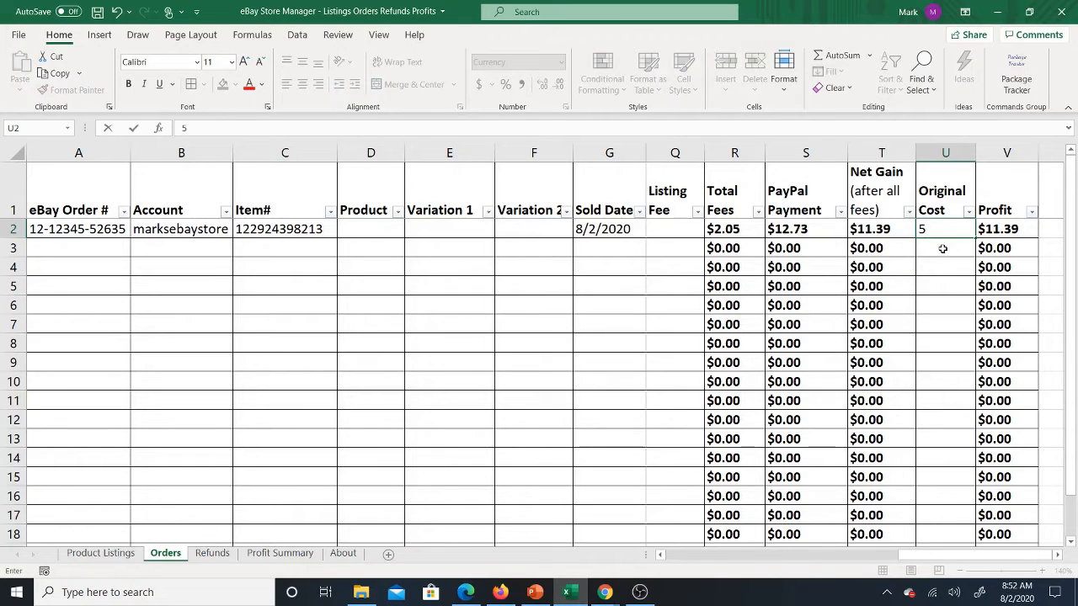
{"action": "key", "text": "Return"}
{"action": "left_click", "coordinate": [937, 229]}
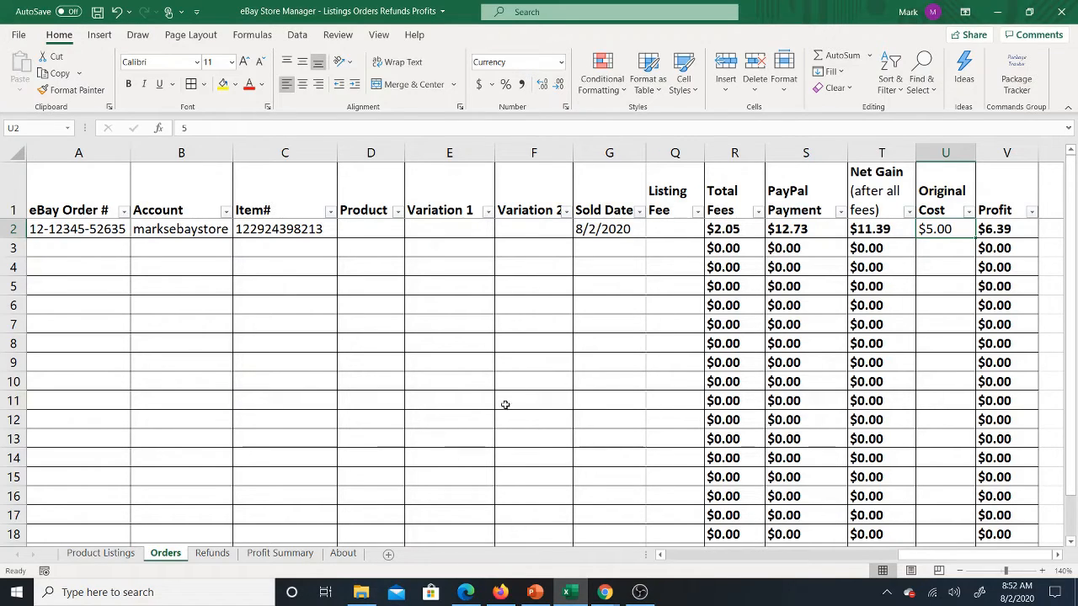
Step: Copy the eBay order number from the Orders sheet into row 2 of the Refunds sheet and fit the column width to it
{"action": "left_click", "coordinate": [210, 553]}
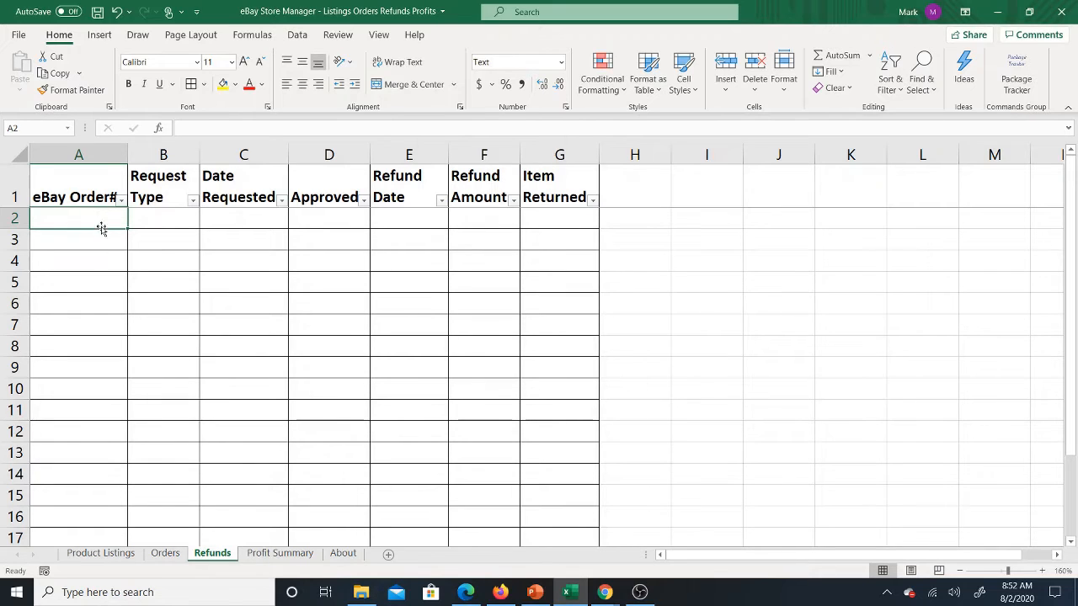
{"action": "left_click", "coordinate": [166, 553]}
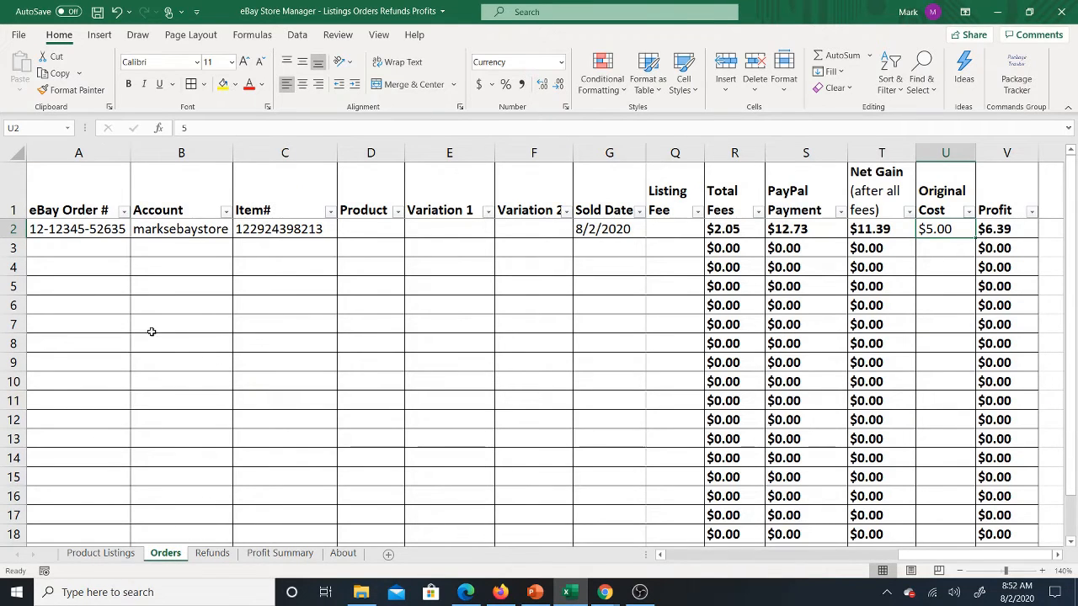
{"action": "left_click", "coordinate": [102, 234]}
{"action": "right_click", "coordinate": [103, 234]}
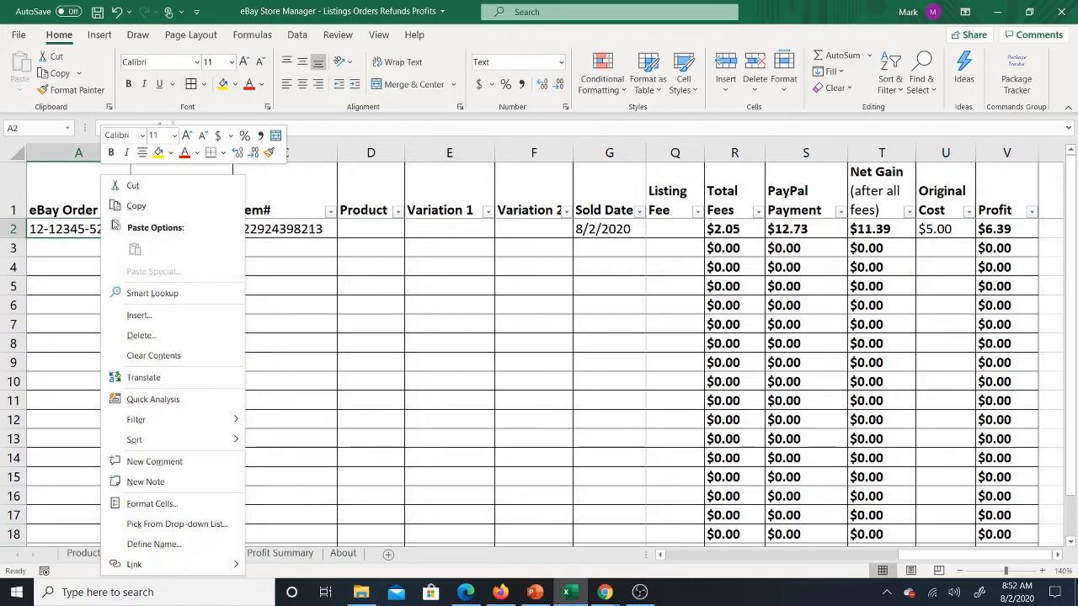
{"action": "left_click", "coordinate": [135, 204]}
{"action": "left_click", "coordinate": [212, 553]}
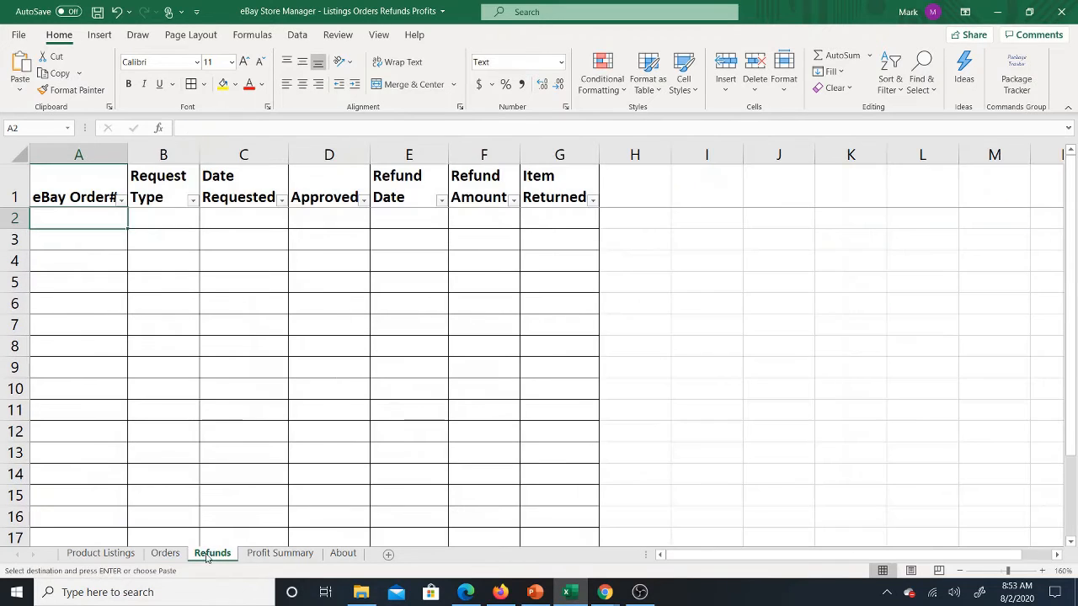
{"action": "right_click", "coordinate": [76, 218]}
{"action": "left_click", "coordinate": [133, 272]}
{"action": "double_click", "coordinate": [129, 154]}
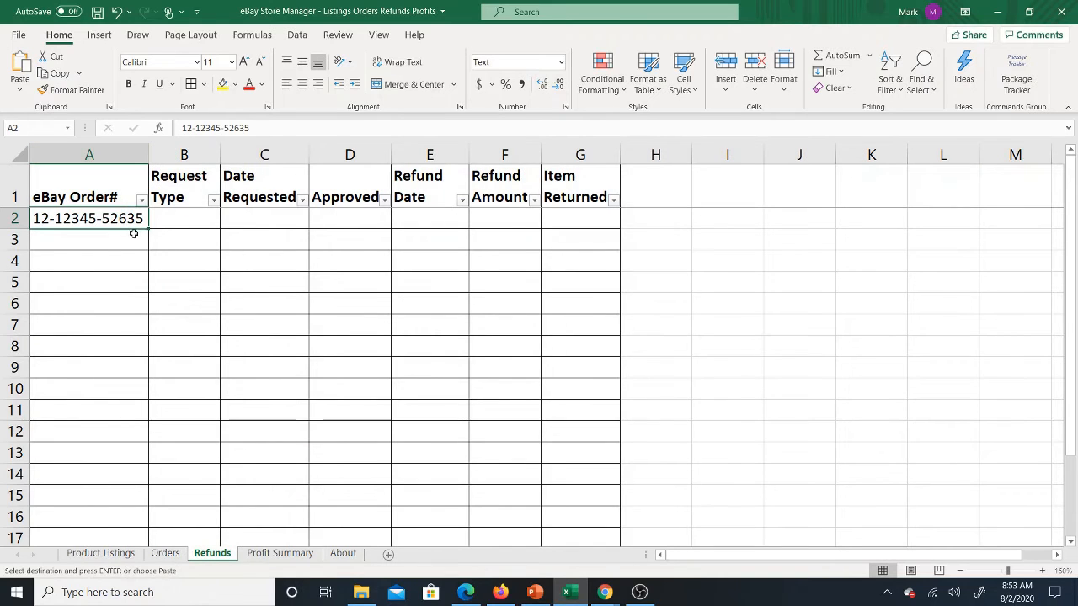
Step: Enter Return as the Request Type of the refund in row 2
{"action": "left_click", "coordinate": [187, 219]}
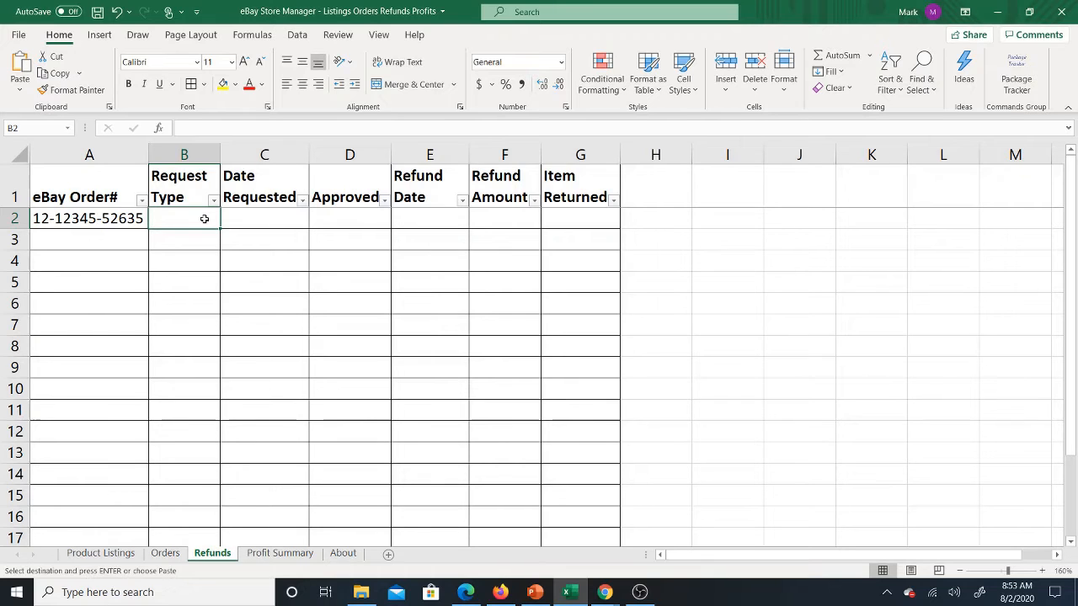
{"action": "type", "text": "Return"}
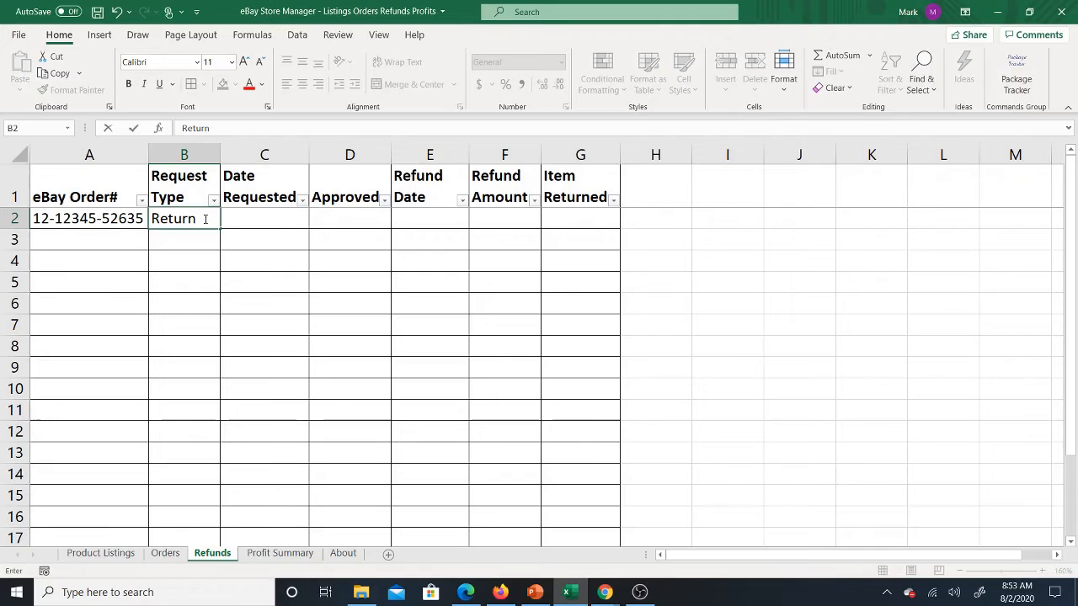
{"action": "key", "text": "Tab"}
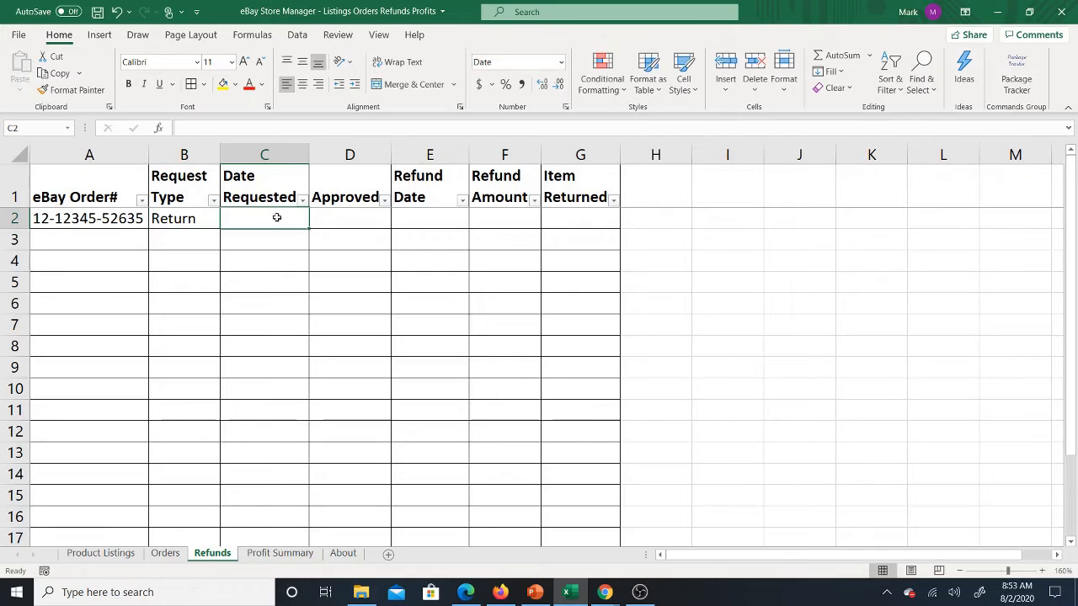
Step: Enter 8/3 as the refund's Date Requested in row 2
{"action": "type", "text": "8"}
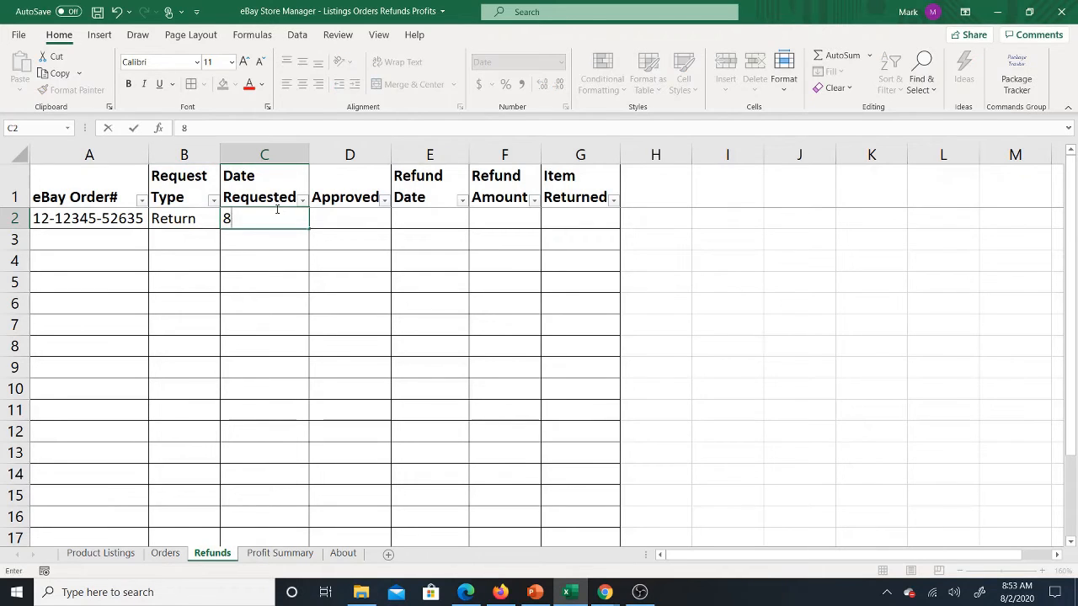
{"action": "type", "text": "/3"}
{"action": "left_click", "coordinate": [281, 258]}
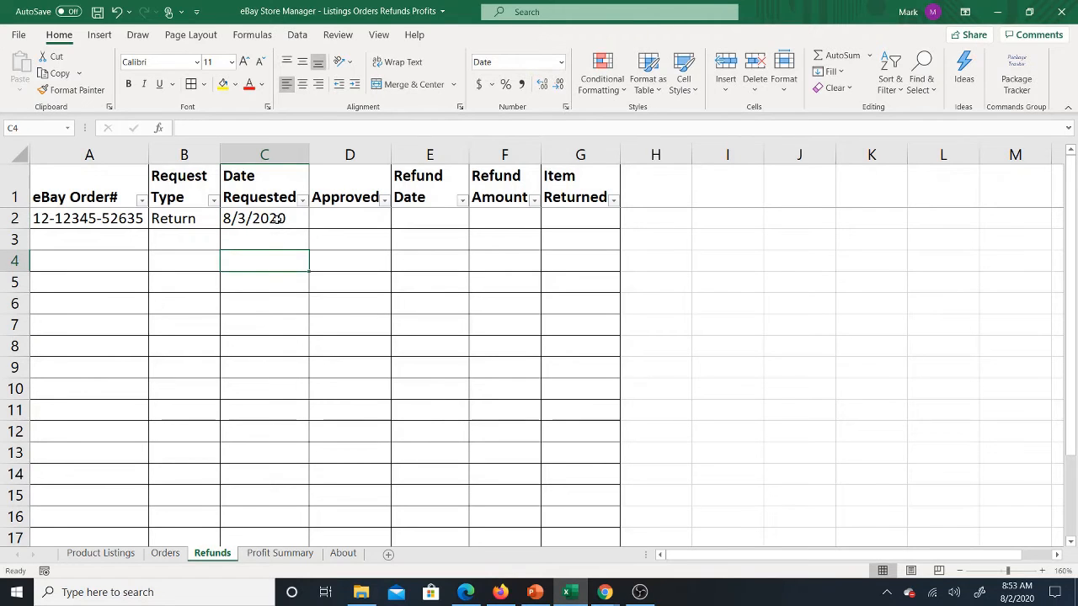
Step: Set the refund's Date Requested in row 2 to 8/10
{"action": "left_click", "coordinate": [278, 217]}
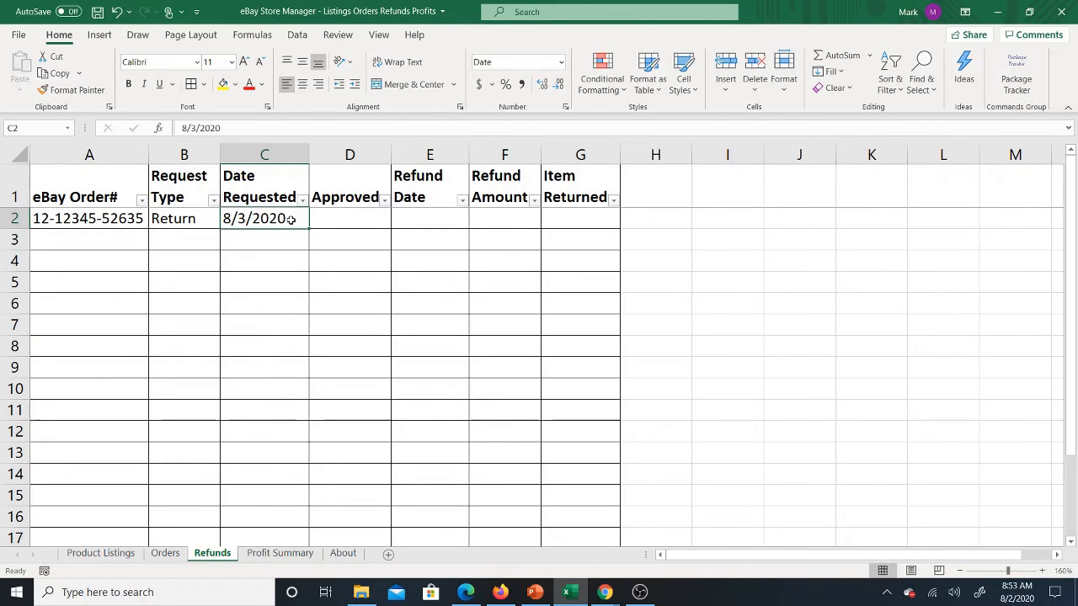
{"action": "type", "text": "8/"}
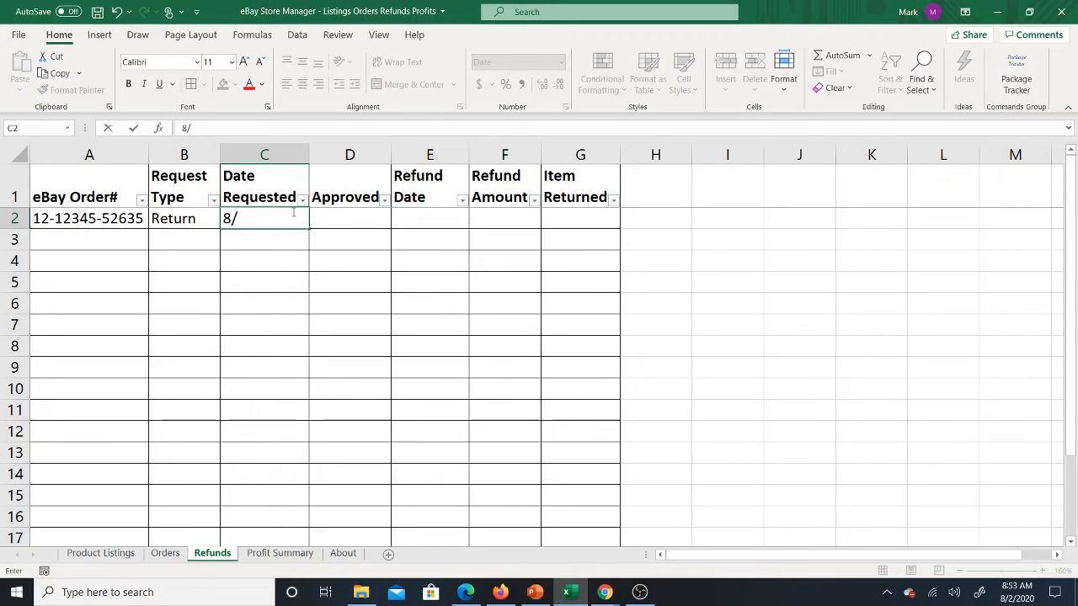
{"action": "type", "text": "10"}
{"action": "left_click", "coordinate": [315, 257]}
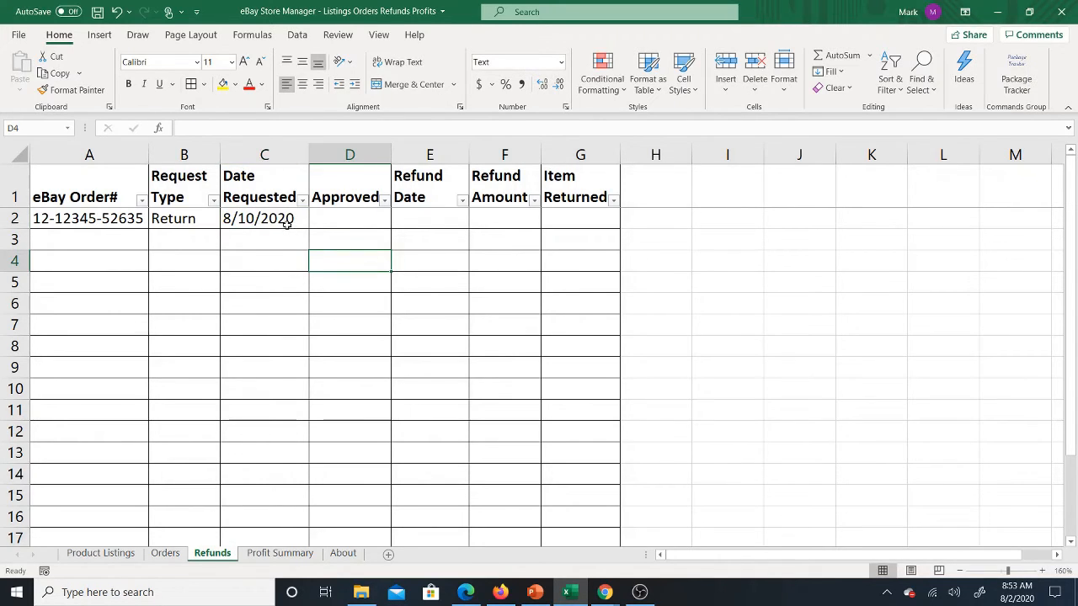
{"action": "left_click", "coordinate": [287, 223]}
Step: Enter 8/11 as the refund's Approved value in row 2
{"action": "left_click", "coordinate": [354, 214]}
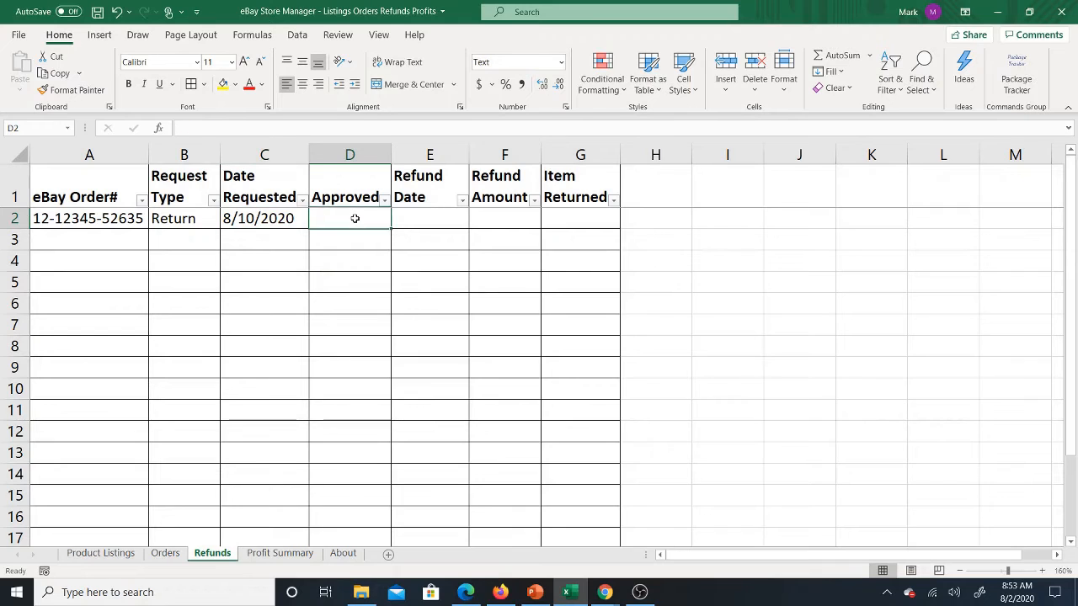
{"action": "type", "text": "8/"}
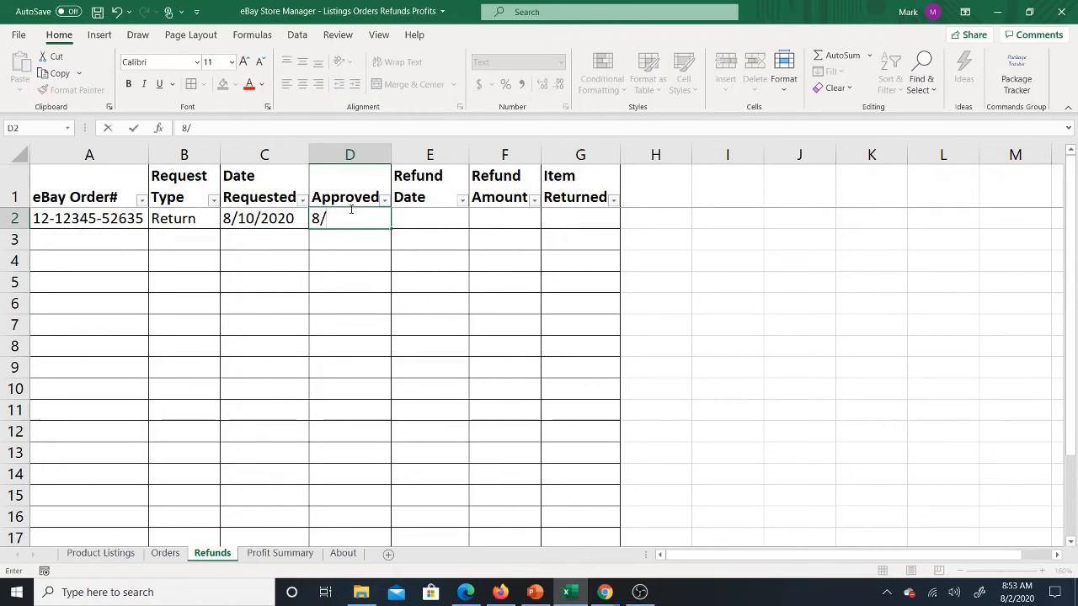
{"action": "type", "text": "11"}
{"action": "key", "text": "Return"}
{"action": "left_click", "coordinate": [363, 217]}
Step: Apply the Short Date number format to the whole Approved column
{"action": "left_click", "coordinate": [342, 153]}
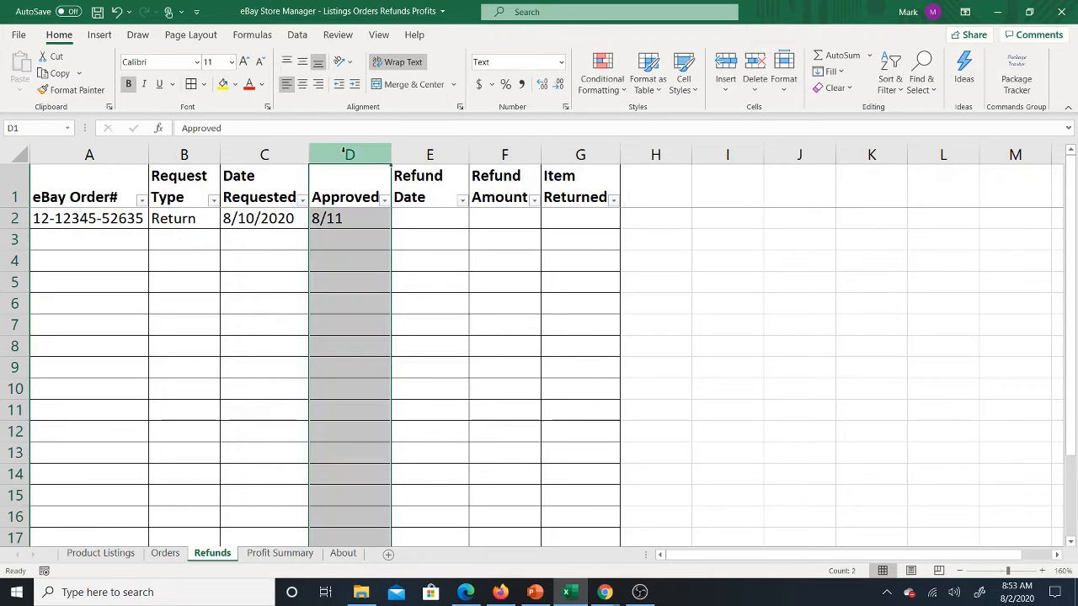
{"action": "left_click", "coordinate": [560, 61]}
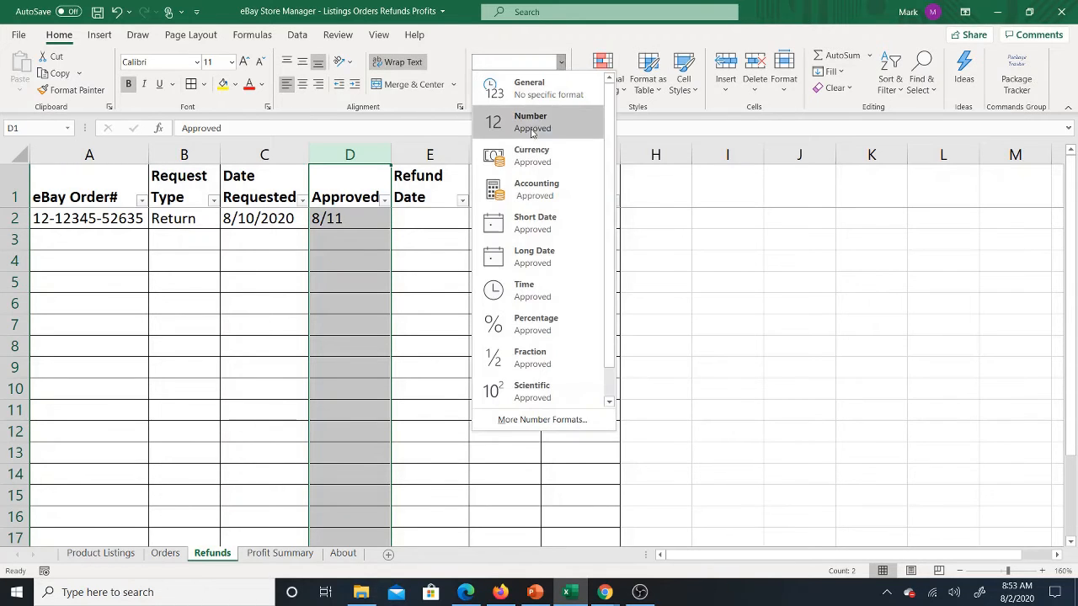
{"action": "left_click", "coordinate": [538, 222]}
{"action": "left_click", "coordinate": [367, 217]}
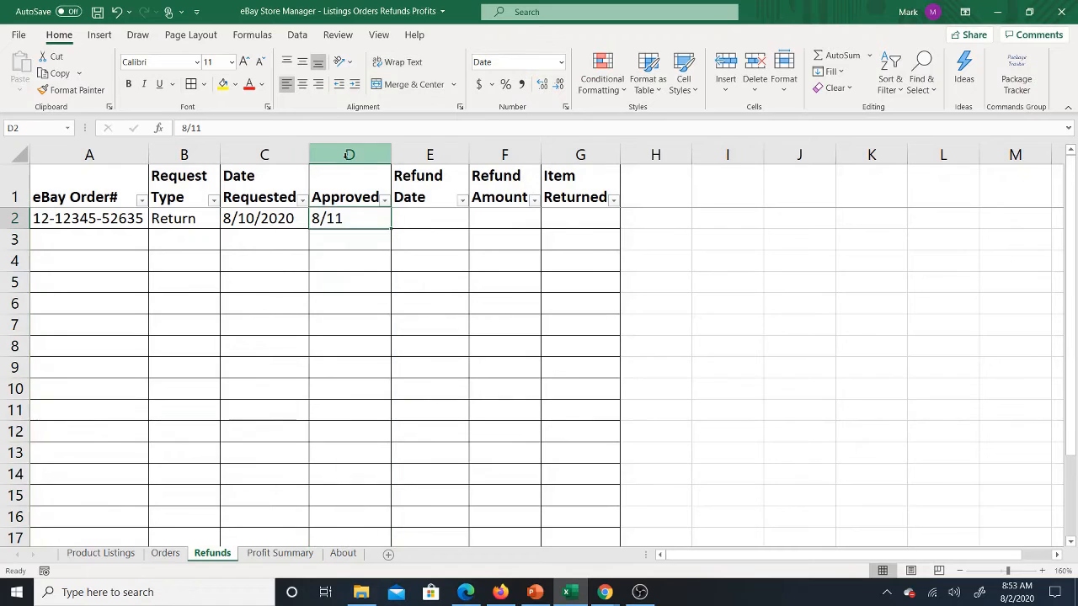
{"action": "left_click", "coordinate": [349, 154]}
{"action": "left_click", "coordinate": [343, 221]}
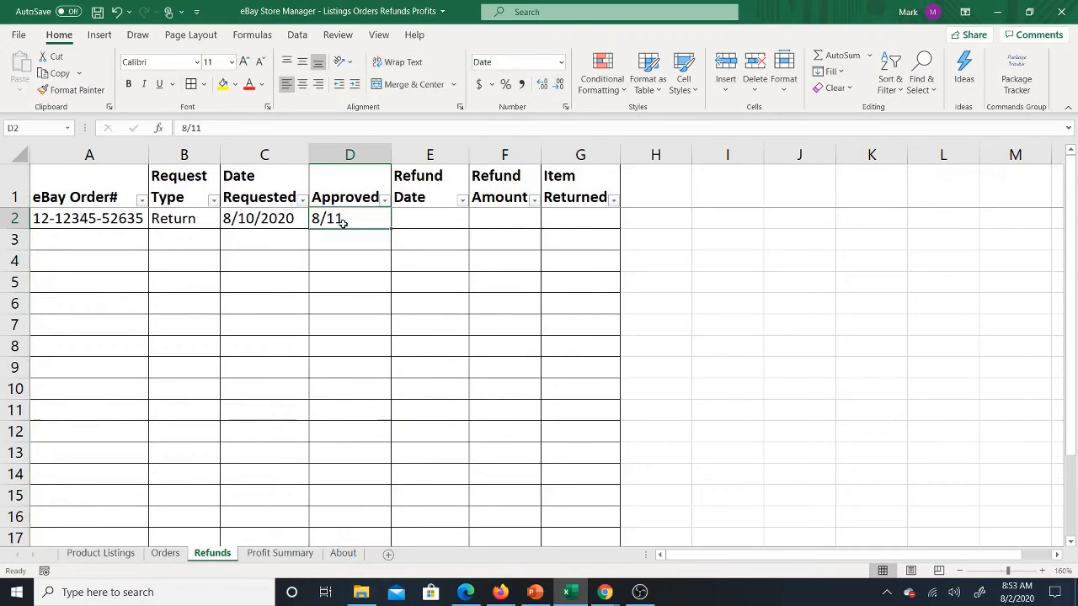
Step: Copy the row 2 Date Requested cell's formatting onto the whole Approved column and make the Approved header bold again
{"action": "left_click", "coordinate": [261, 219]}
{"action": "left_click", "coordinate": [72, 89]}
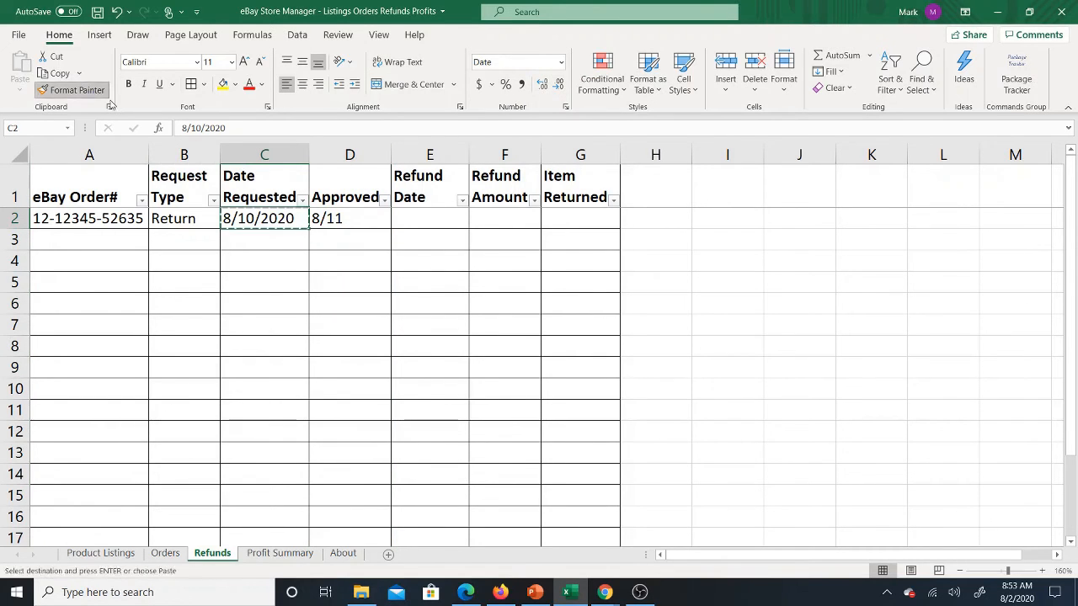
{"action": "left_click", "coordinate": [328, 157]}
{"action": "left_click", "coordinate": [367, 181]}
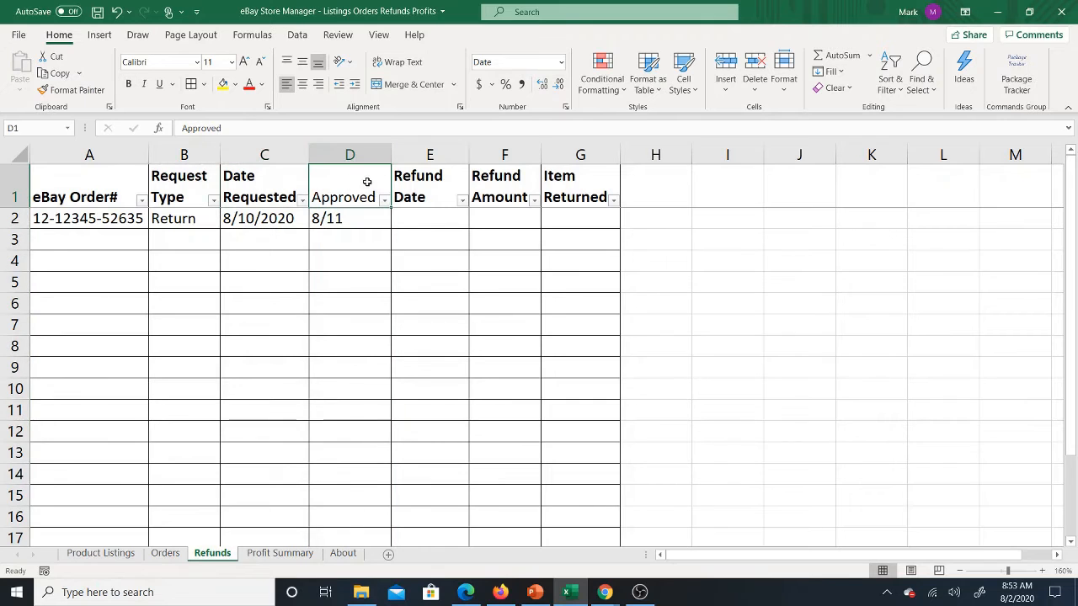
{"action": "left_click", "coordinate": [128, 83]}
Step: Apply the Short Date format to the Approved cell in row 2 and fit the column width
{"action": "left_click", "coordinate": [365, 217]}
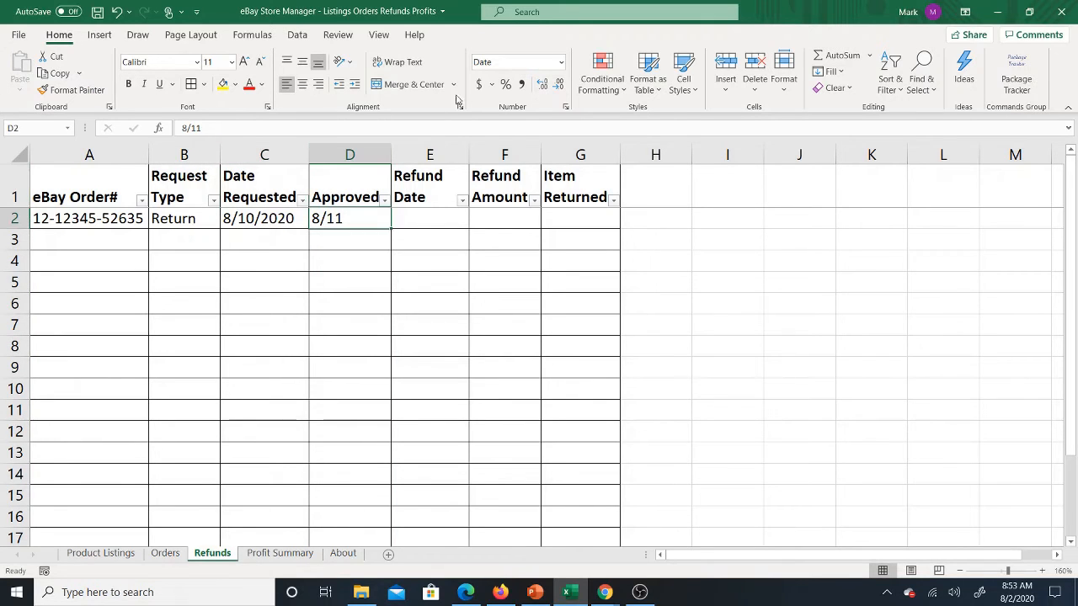
{"action": "left_click", "coordinate": [560, 63]}
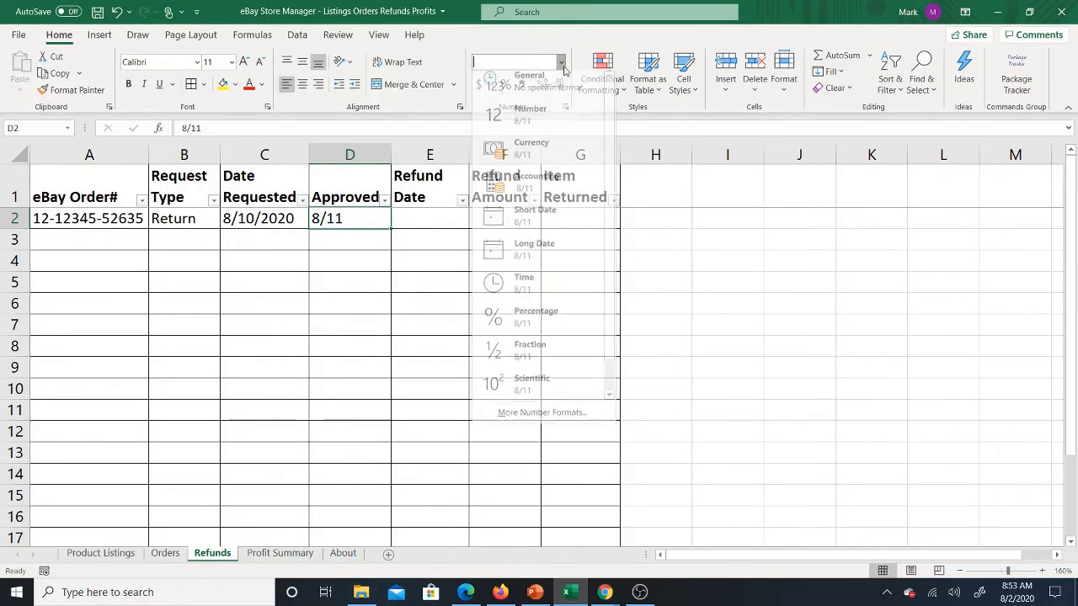
{"action": "left_click", "coordinate": [519, 230]}
{"action": "left_click", "coordinate": [423, 237]}
{"action": "left_click", "coordinate": [352, 219]}
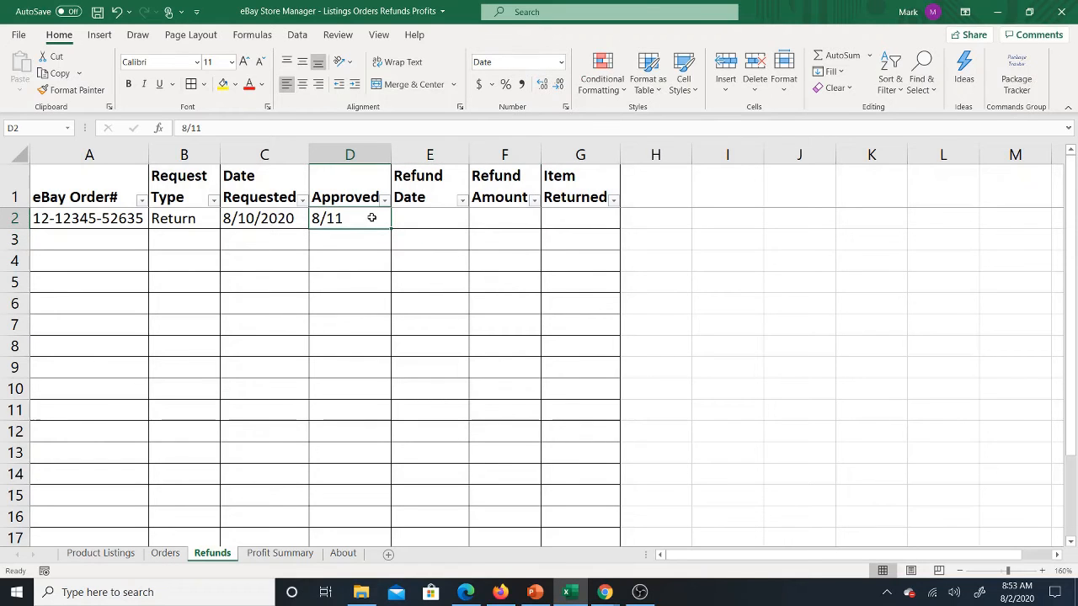
{"action": "left_click_drag", "start_coordinate": [390, 157], "coordinate": [391, 157]}
{"action": "left_click", "coordinate": [430, 218]}
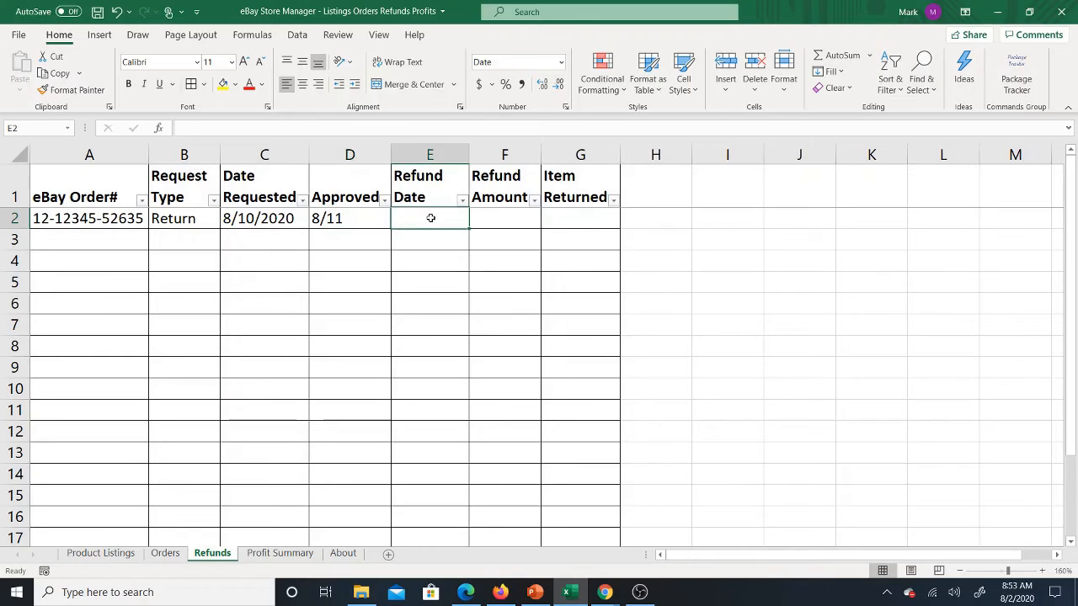
Step: Replace the Approved entry in row 2 with Yes
{"action": "left_click", "coordinate": [355, 217]}
{"action": "key", "text": "Delete"}
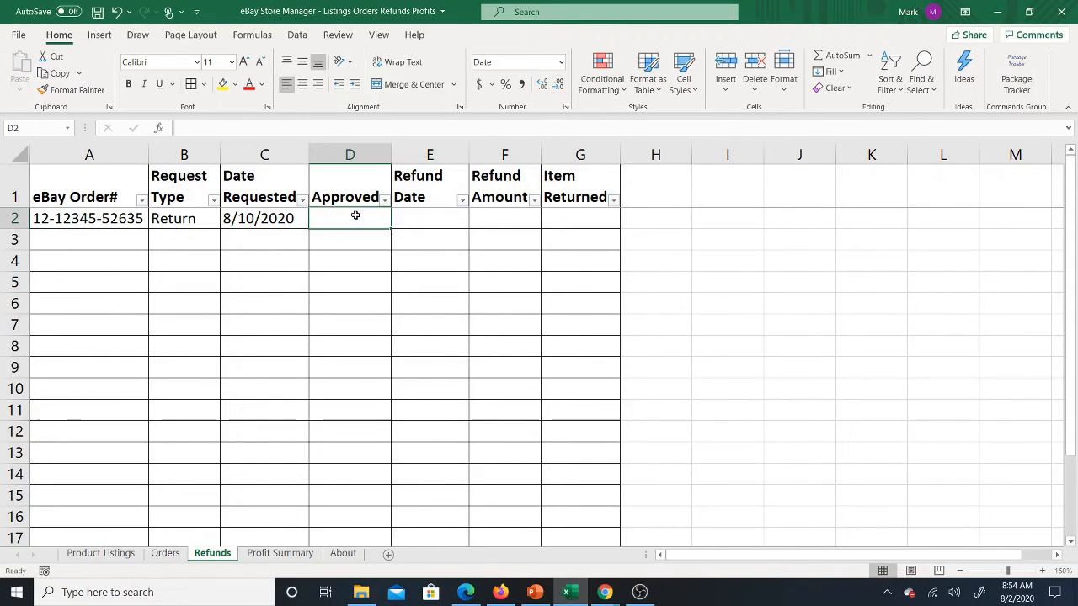
{"action": "type", "text": "Y"}
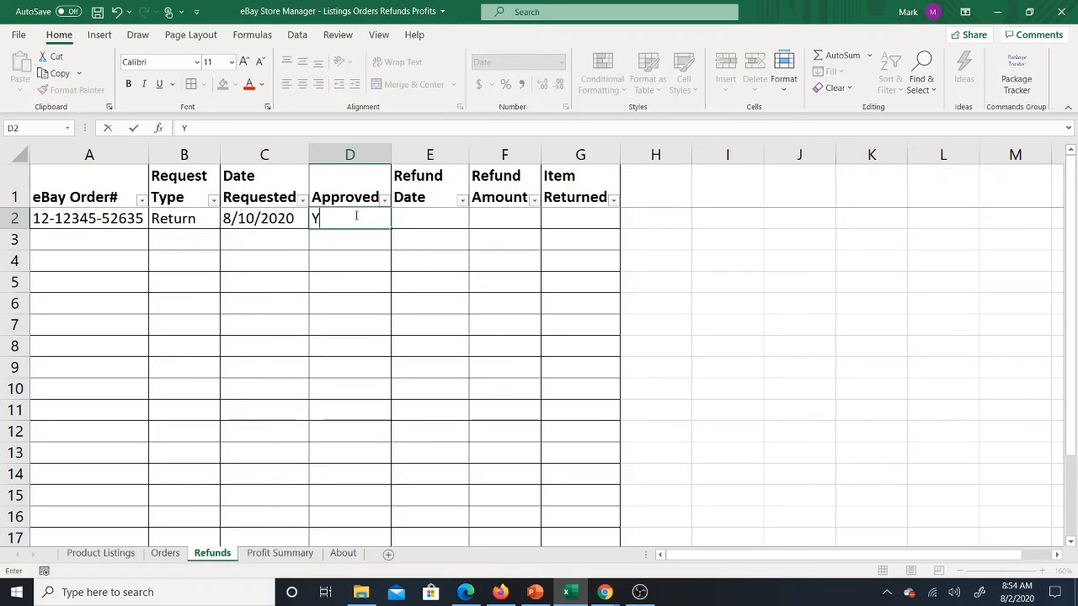
{"action": "type", "text": "es"}
{"action": "key", "text": "Right"}
{"action": "key", "text": "Left"}
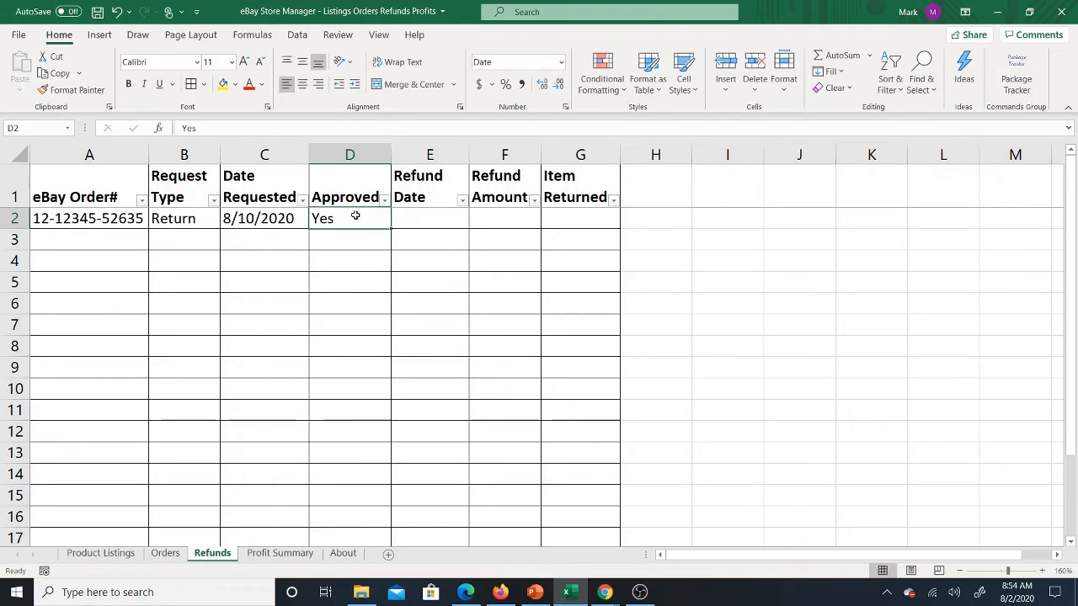
{"action": "key", "text": "Right"}
{"action": "key", "text": "Right"}
{"action": "key", "text": "Left"}
{"action": "key", "text": "Left"}
{"action": "key", "text": "Right"}
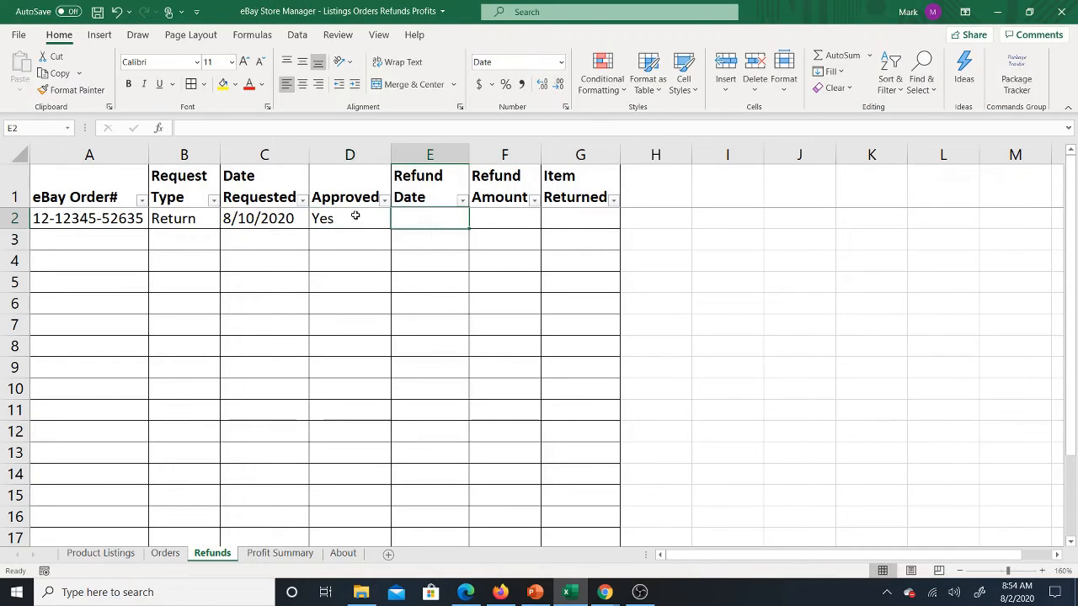
{"action": "key", "text": "Left"}
{"action": "key", "text": "Right"}
{"action": "key", "text": "Left"}
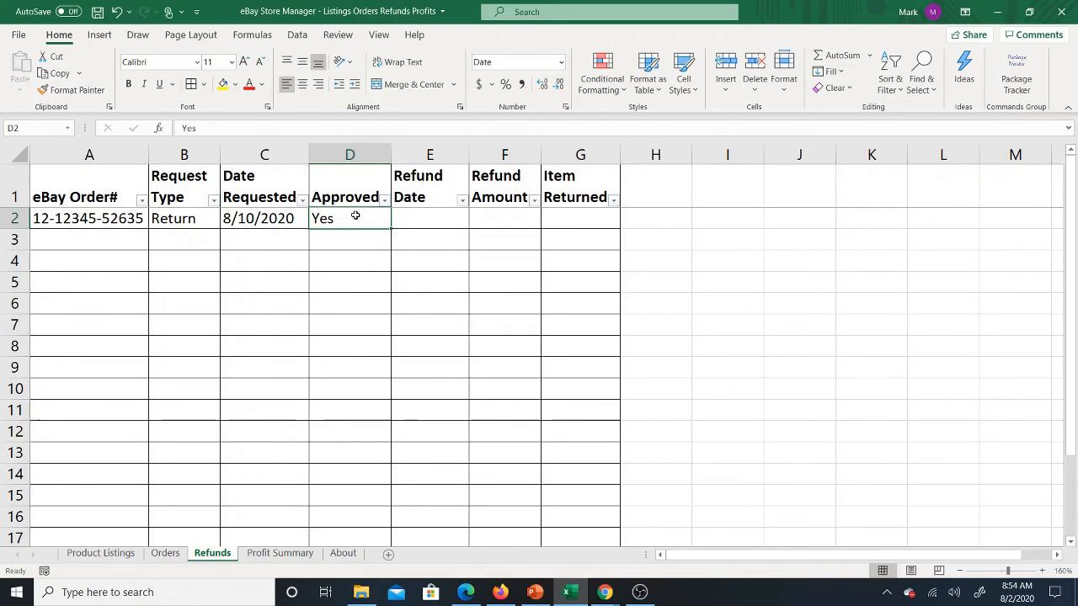
Step: Enter 8/10 as the Refund Date in row 2
{"action": "key", "text": "Right"}
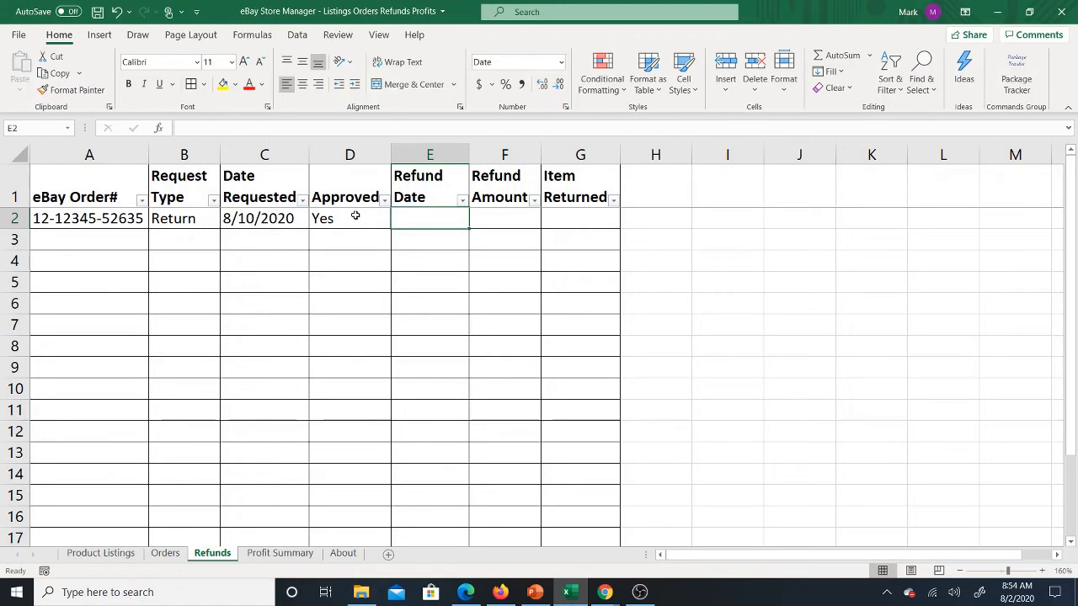
{"action": "type", "text": "8/"}
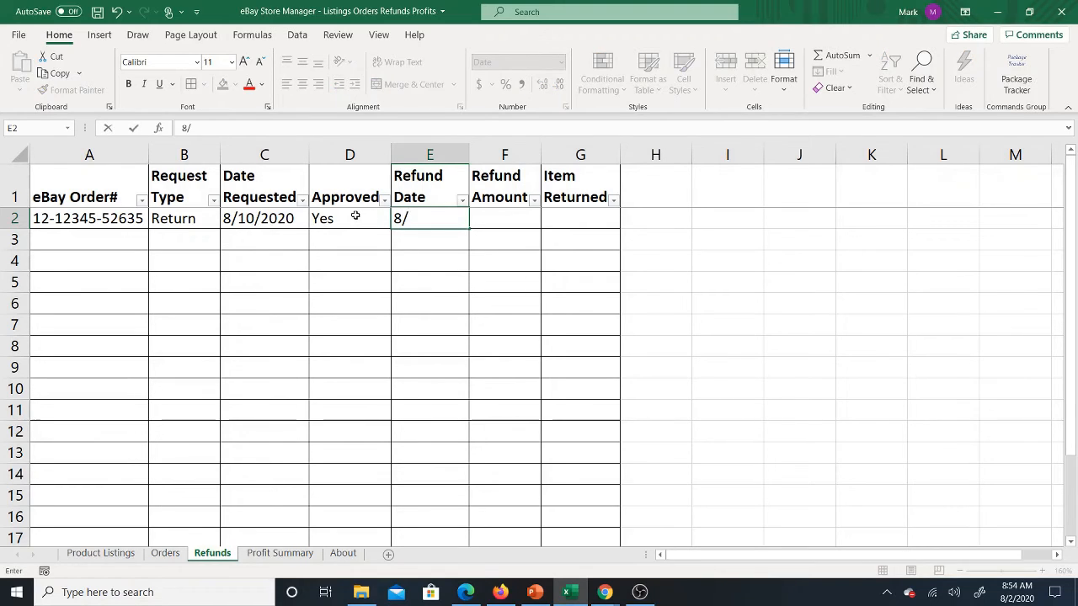
{"action": "type", "text": "10"}
{"action": "key", "text": "Tab"}
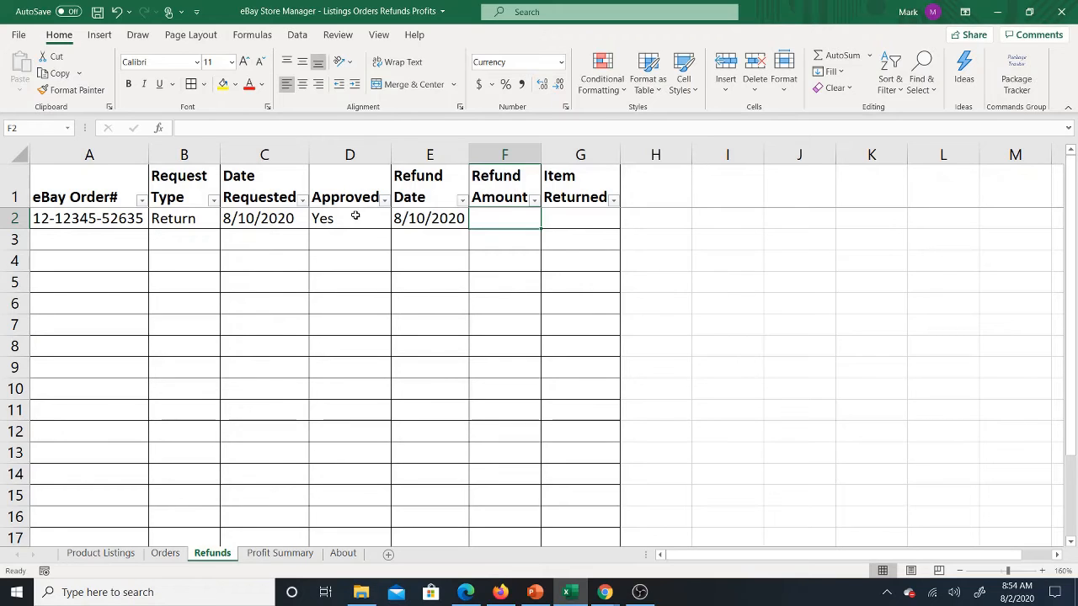
Step: Check the order's amounts on the Orders sheet and enter 8 as the Refund Amount in row 2 of the Refunds sheet
{"action": "left_click", "coordinate": [166, 553]}
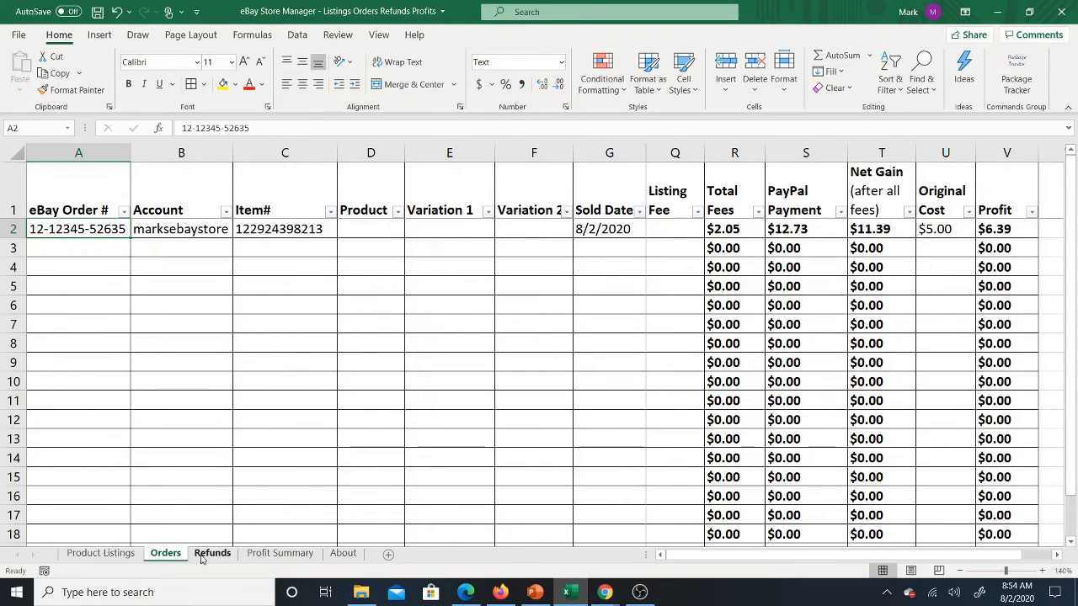
{"action": "left_click", "coordinate": [206, 555]}
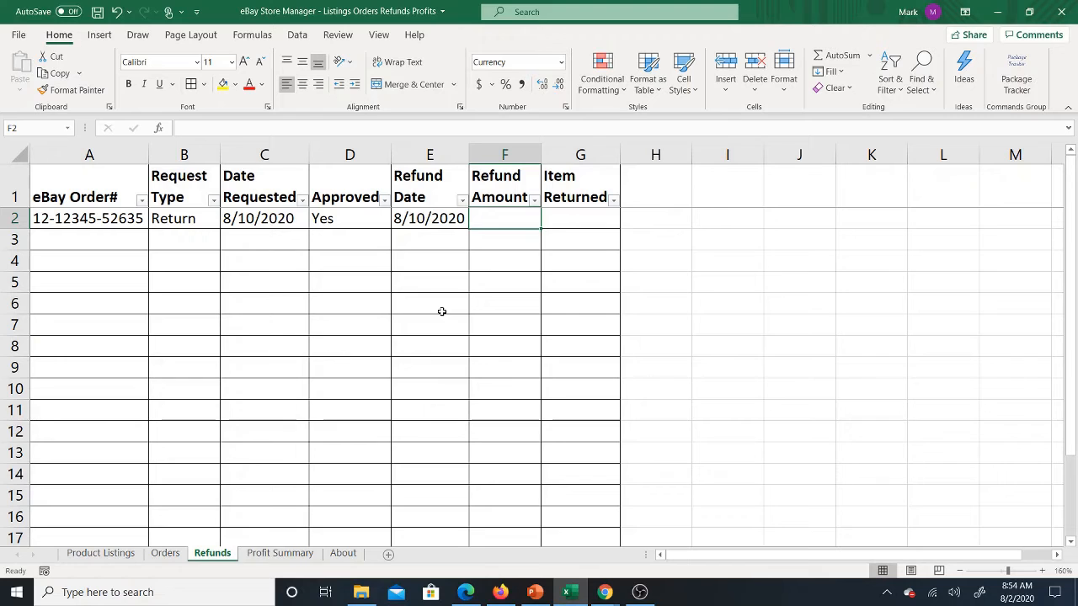
{"action": "type", "text": "8"}
{"action": "left_click", "coordinate": [582, 299]}
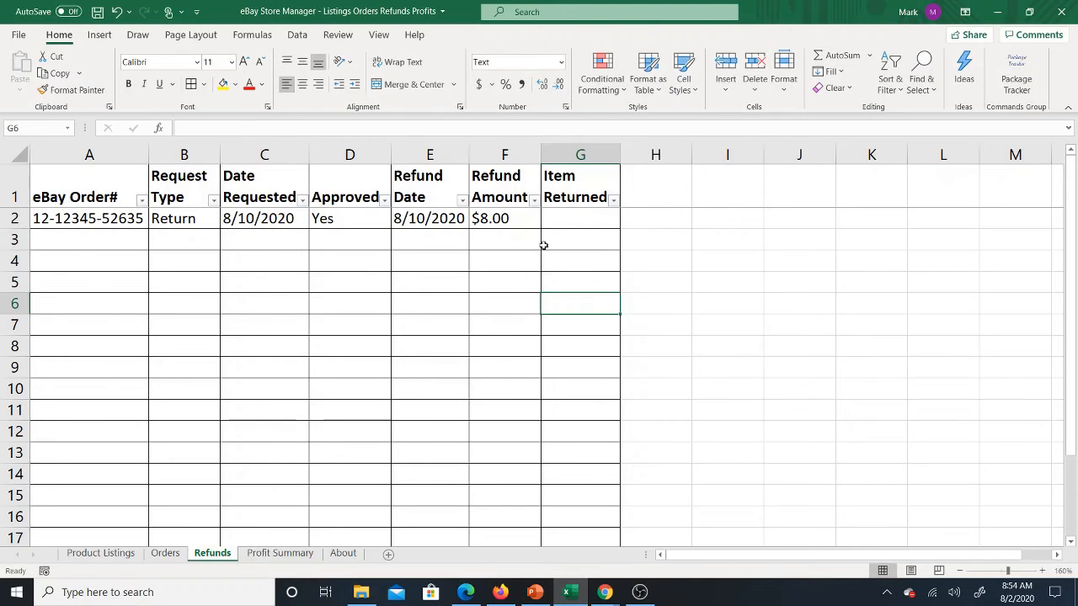
{"action": "left_click", "coordinate": [512, 215]}
Step: Enter No as the refund's Item Returned value in row 2
{"action": "left_click", "coordinate": [579, 217]}
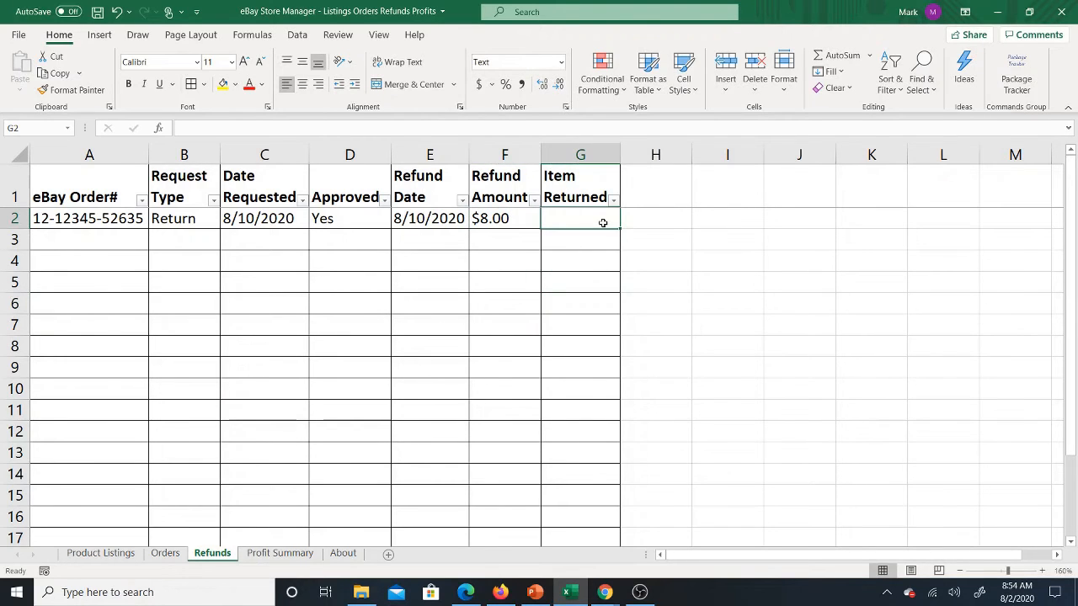
{"action": "type", "text": "N"}
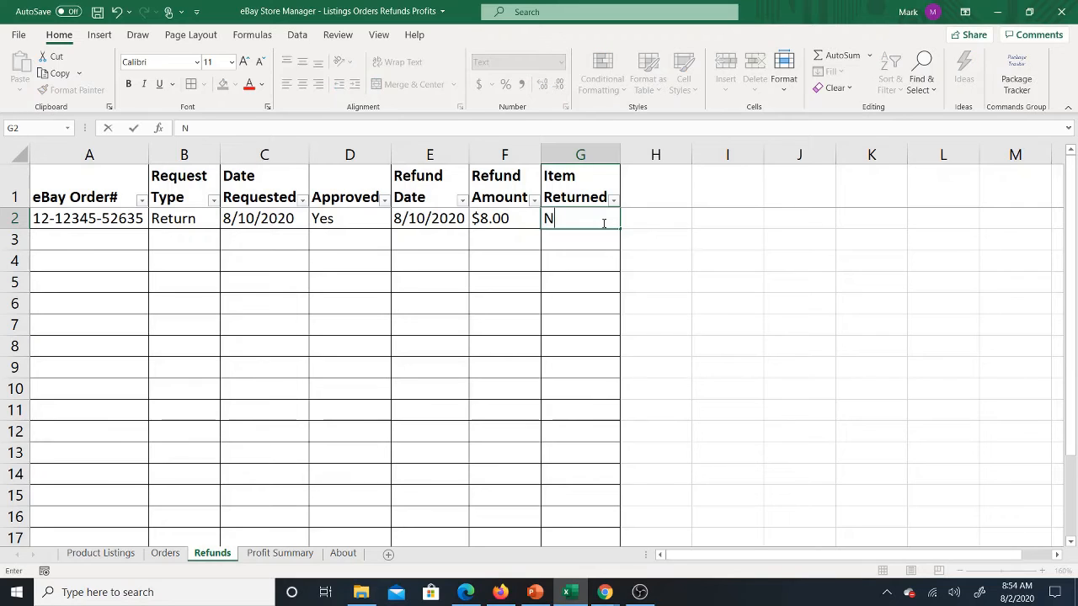
{"action": "type", "text": "o"}
{"action": "key", "text": "ctrl+Return"}
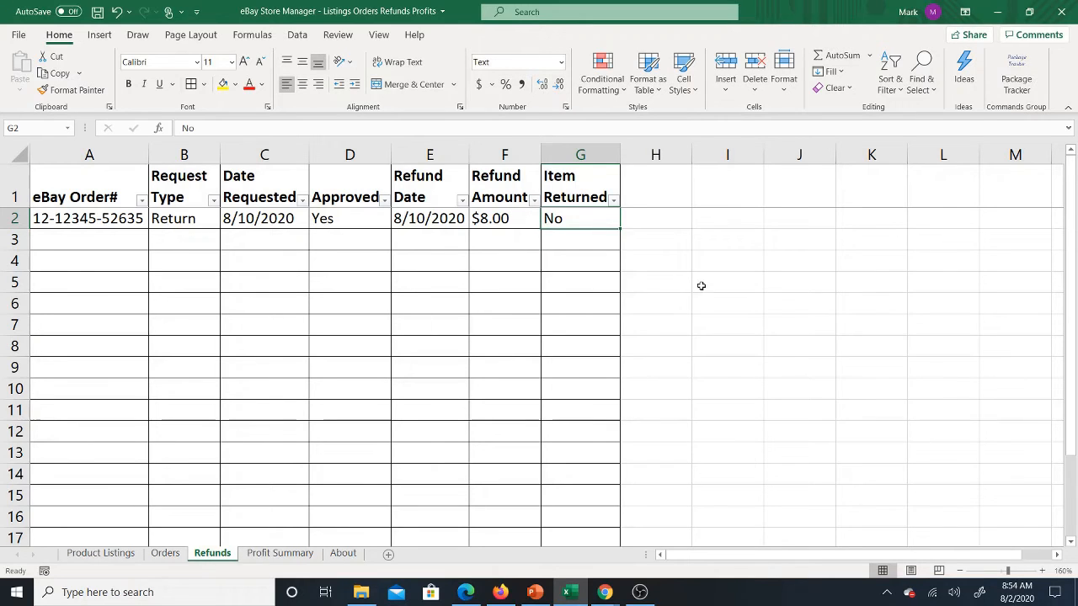
{"action": "left_click", "coordinate": [513, 218]}
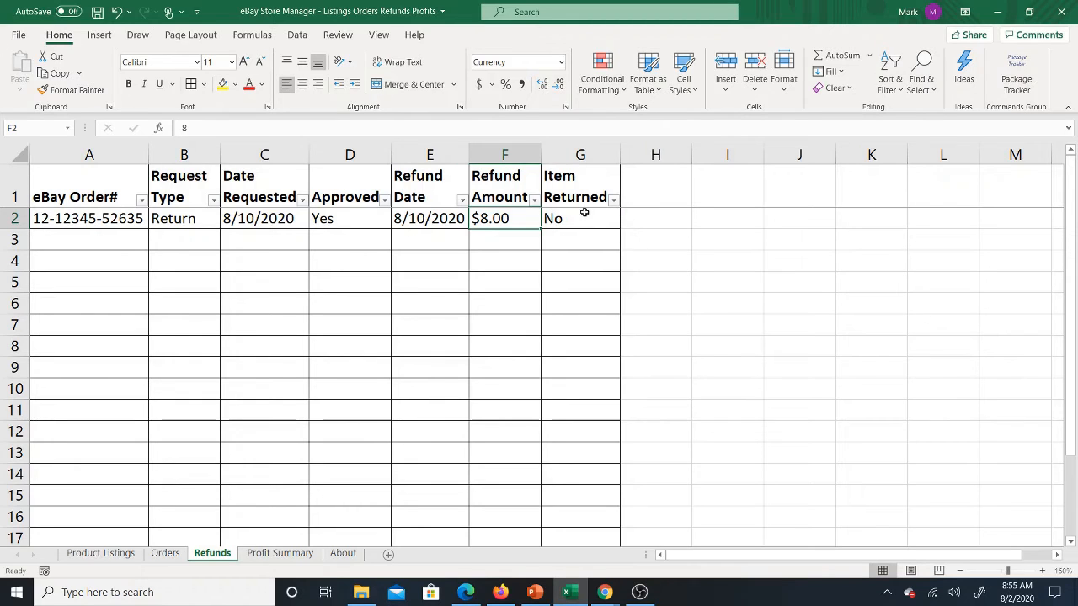
{"action": "left_click", "coordinate": [592, 218]}
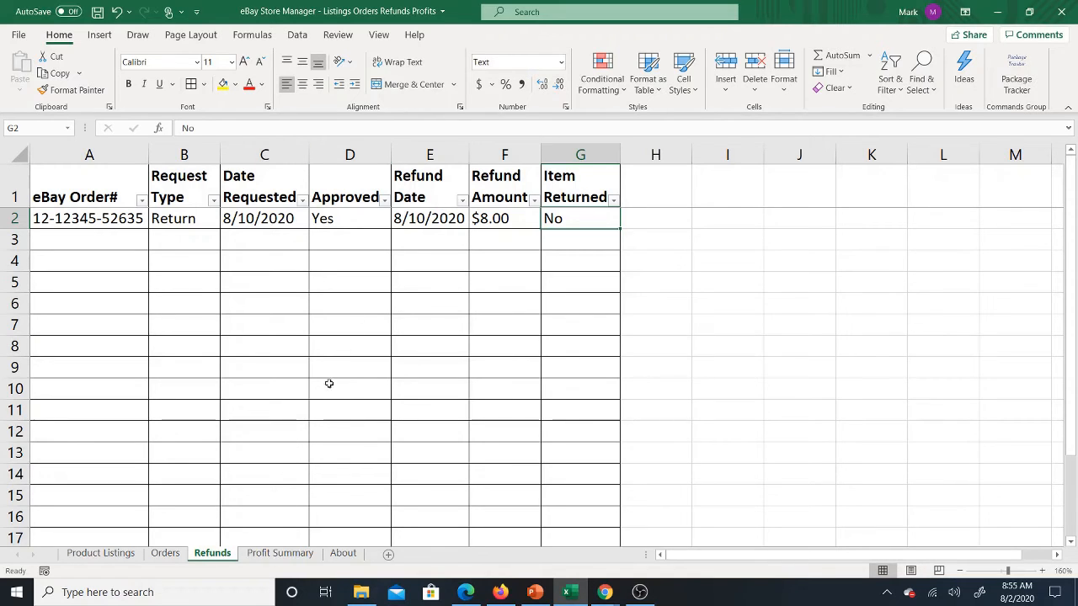
Step: Look over the Profit Summary, Product Listings and Orders sheets
{"action": "left_click", "coordinate": [277, 554]}
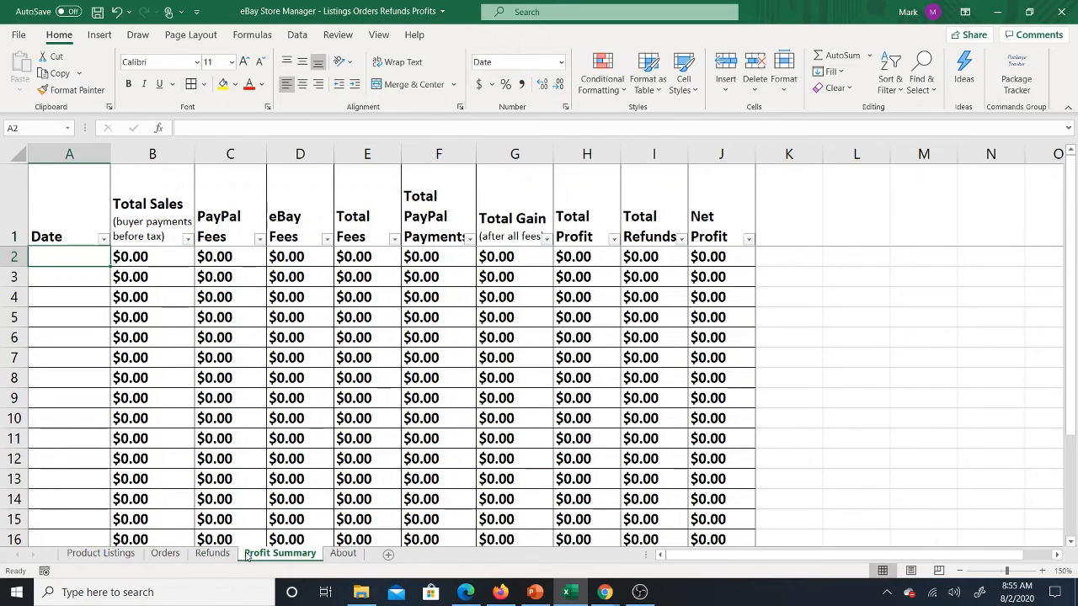
{"action": "left_click", "coordinate": [105, 554]}
{"action": "left_click", "coordinate": [156, 554]}
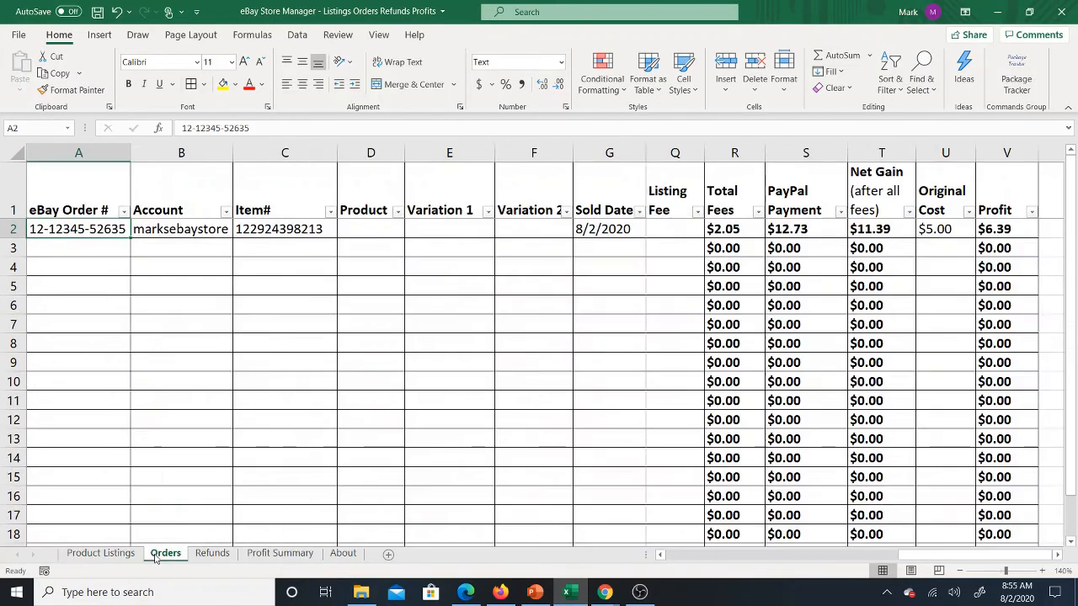
Step: Enter 8/2 as the Date in row 2 of the Profit Summary sheet
{"action": "left_click", "coordinate": [343, 553]}
{"action": "left_click", "coordinate": [294, 553]}
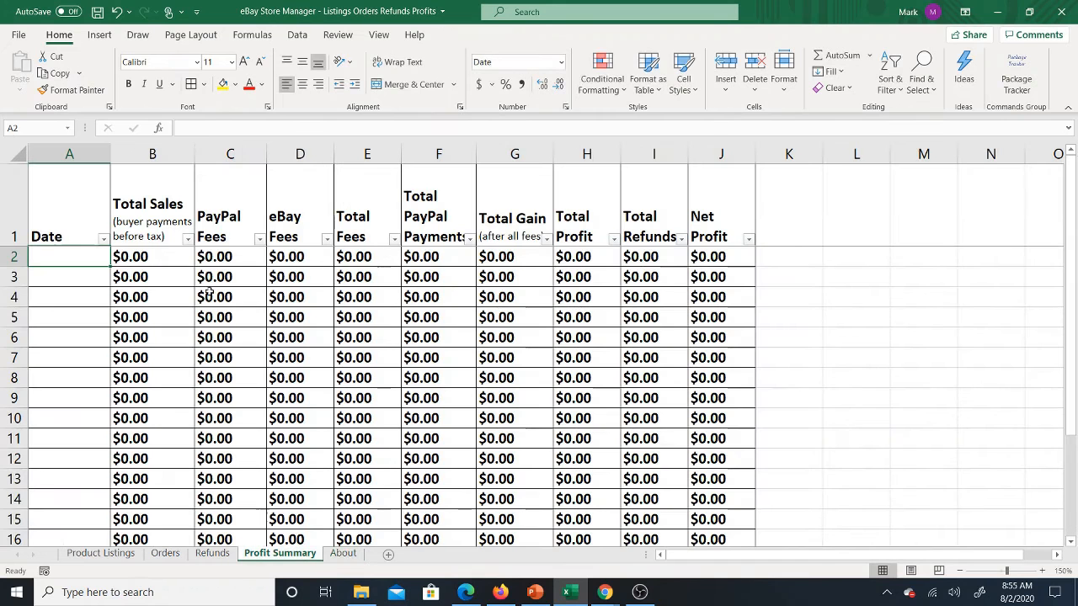
{"action": "type", "text": "2"}
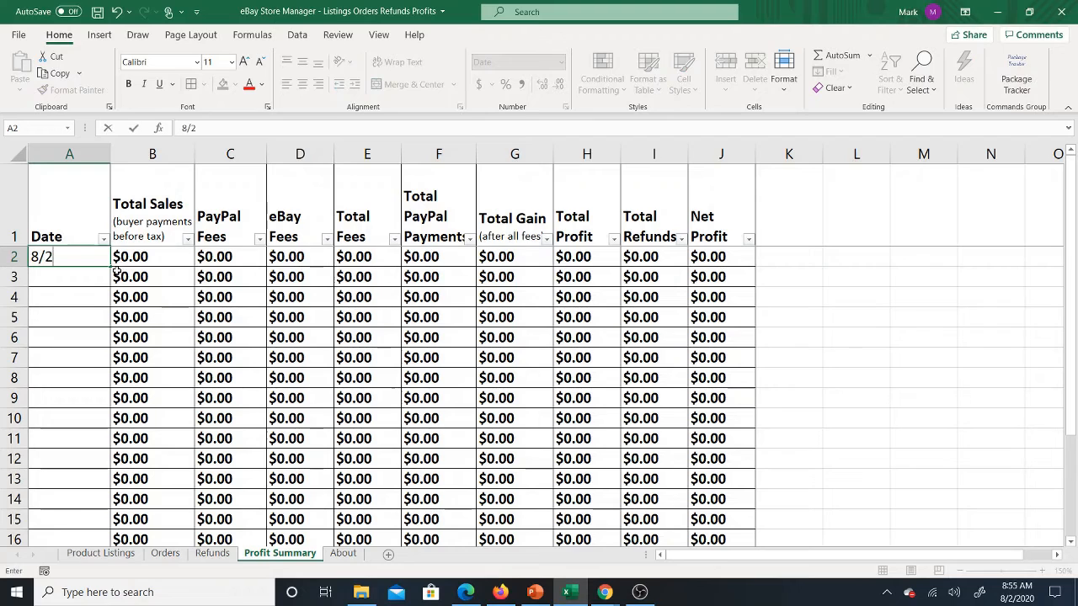
{"action": "key", "text": "Return"}
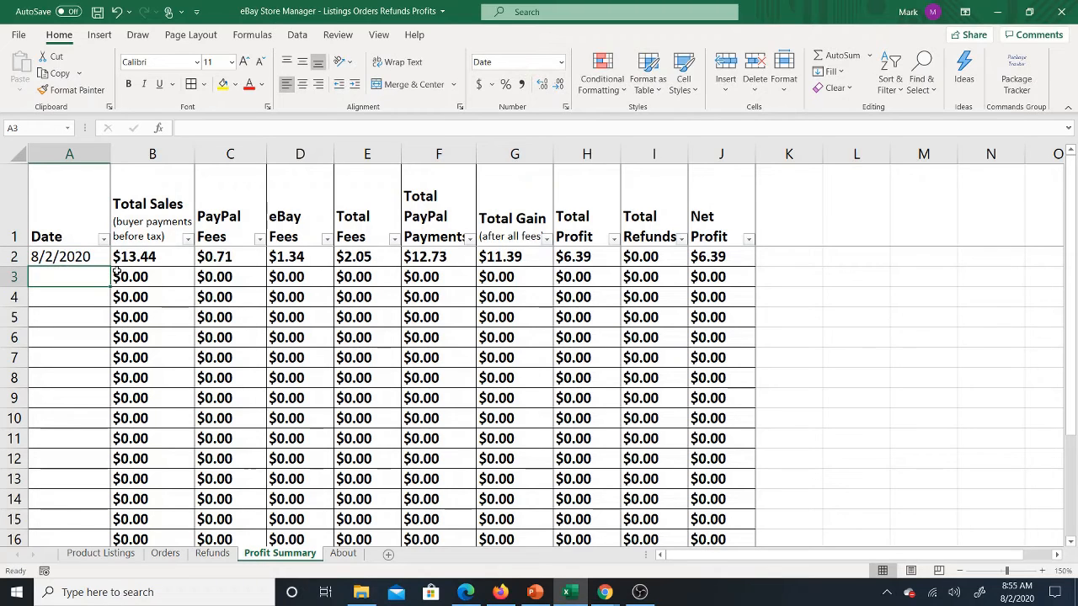
Step: Examine the Total Sales formula in row 2 and the matching order's Sold Date, Sold Price, Buyer Shipping and Buyer Payment on the Orders sheet
{"action": "left_click", "coordinate": [160, 259]}
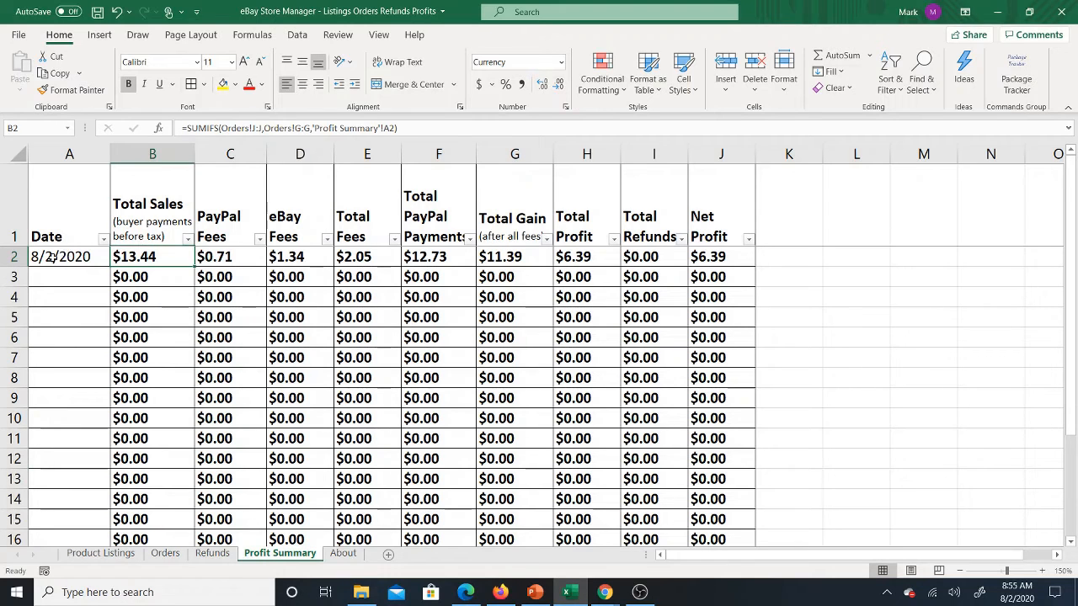
{"action": "left_click", "coordinate": [165, 553]}
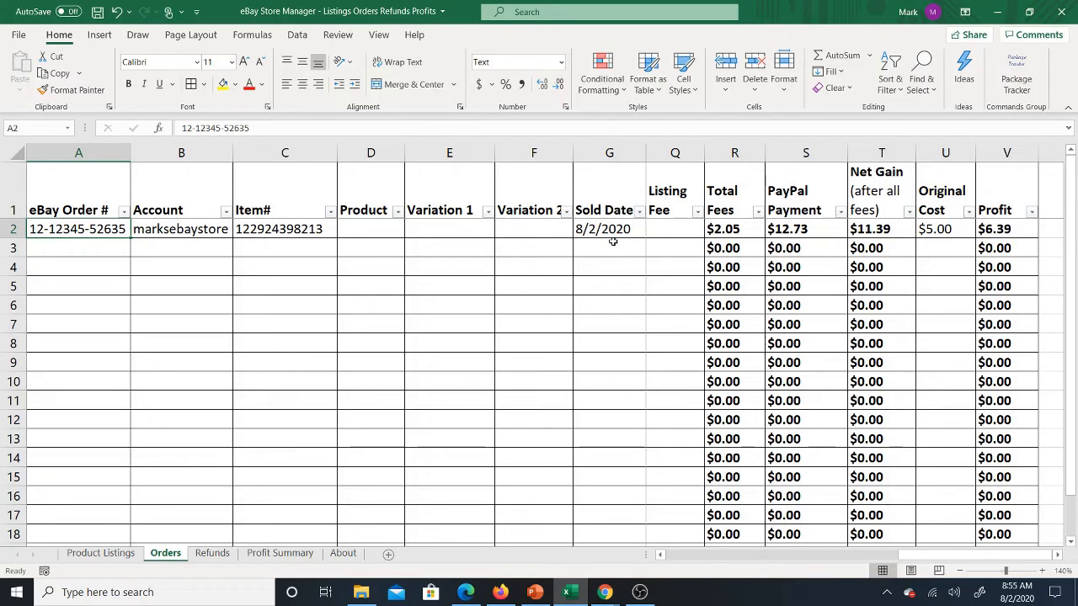
{"action": "left_click_drag", "start_coordinate": [613, 241], "coordinate": [638, 384]}
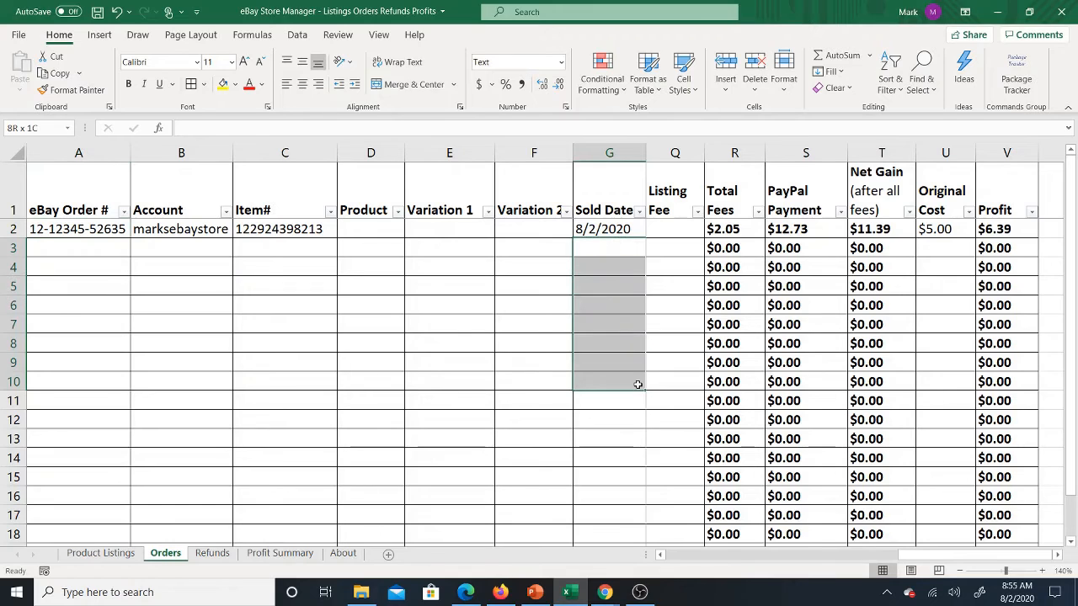
{"action": "left_click", "coordinate": [621, 232]}
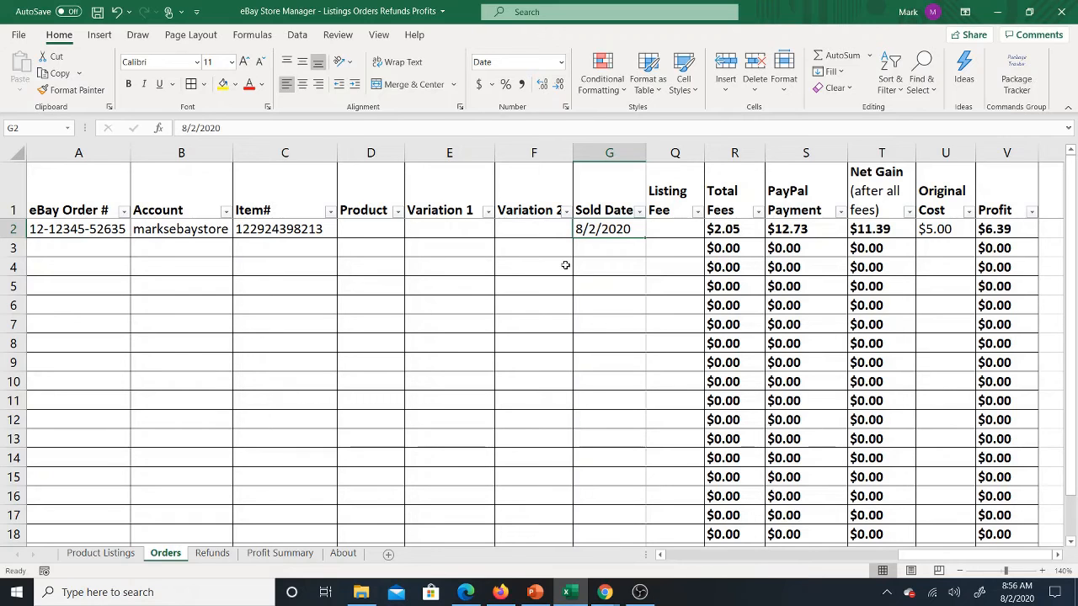
{"action": "key", "text": "Right"}
{"action": "key", "text": "Right"}
{"action": "key", "text": "Right"}
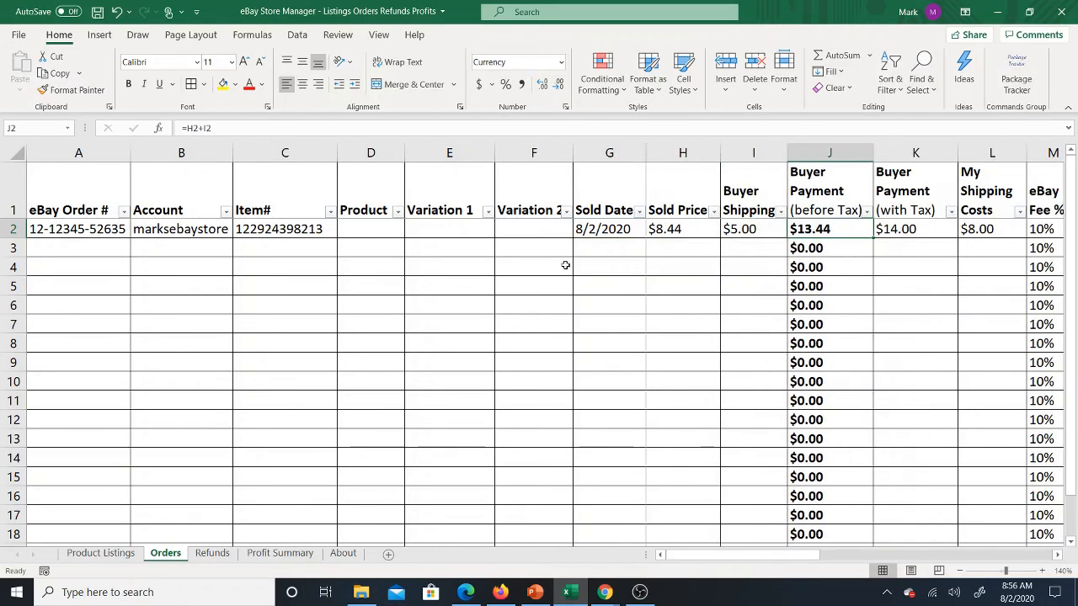
{"action": "key", "text": "Left"}
{"action": "key", "text": "Left"}
{"action": "key", "text": "Left"}
{"action": "key", "text": "Right"}
{"action": "key", "text": "Right"}
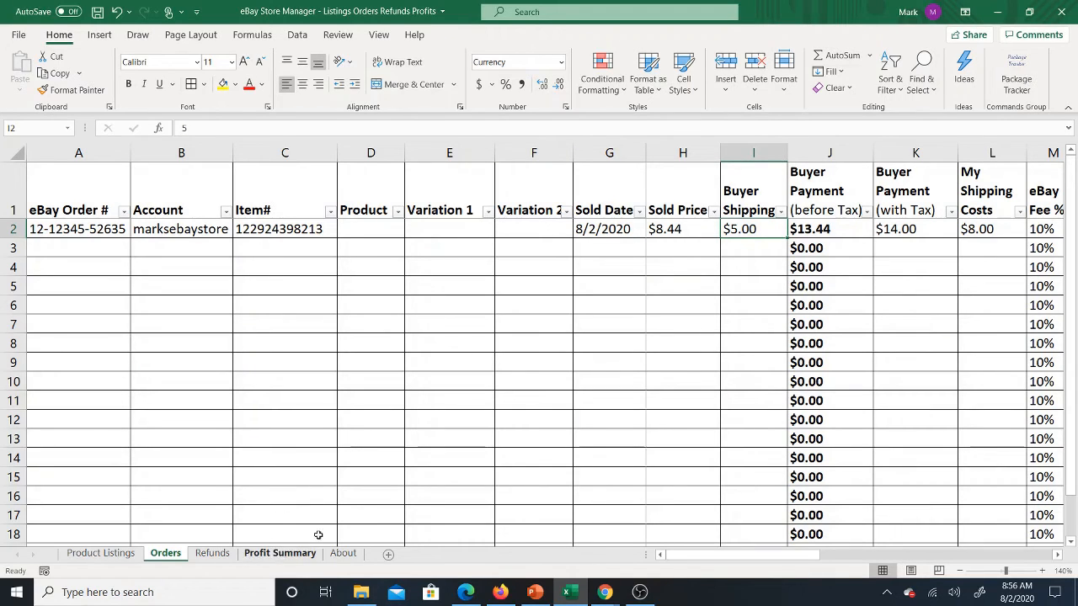
{"action": "left_click", "coordinate": [808, 229]}
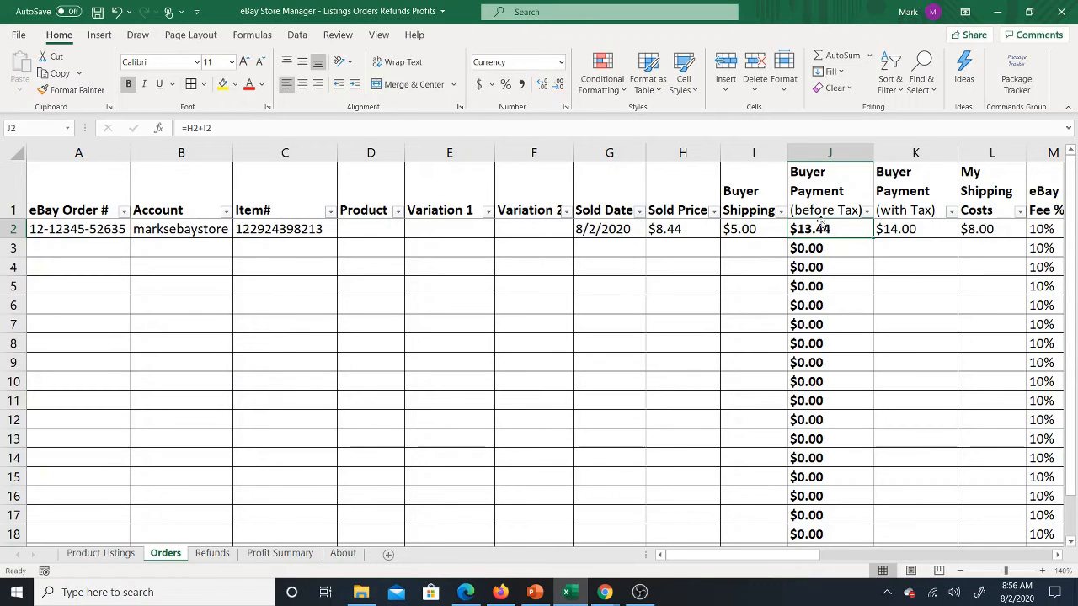
Step: Examine the Profit Summary's row 2 fees, PayPal payments, gain, profit, refunds and net profit formulas
{"action": "left_click", "coordinate": [268, 557]}
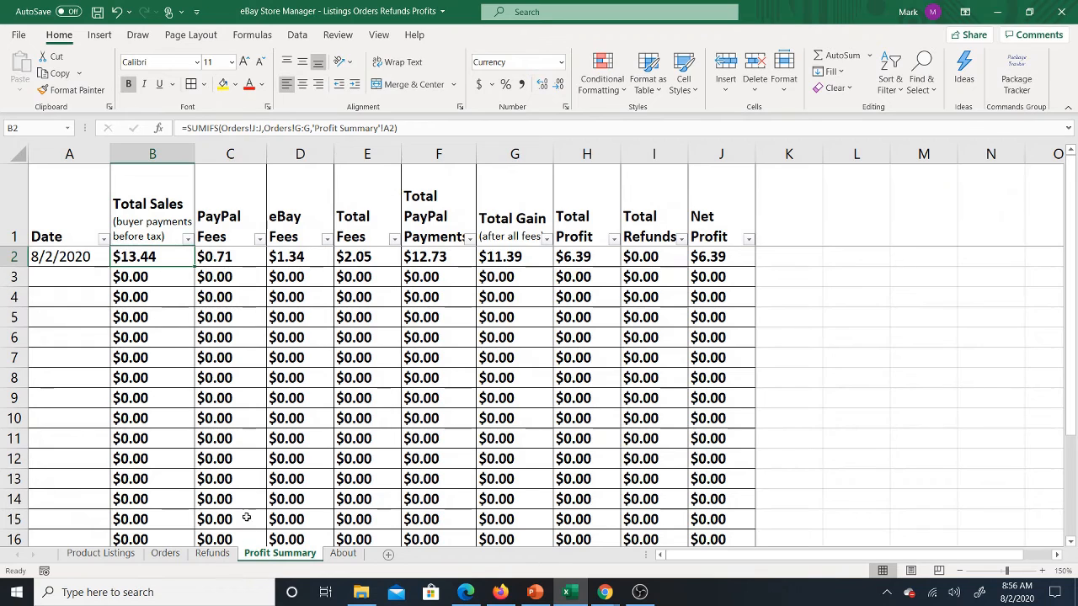
{"action": "left_click", "coordinate": [217, 255]}
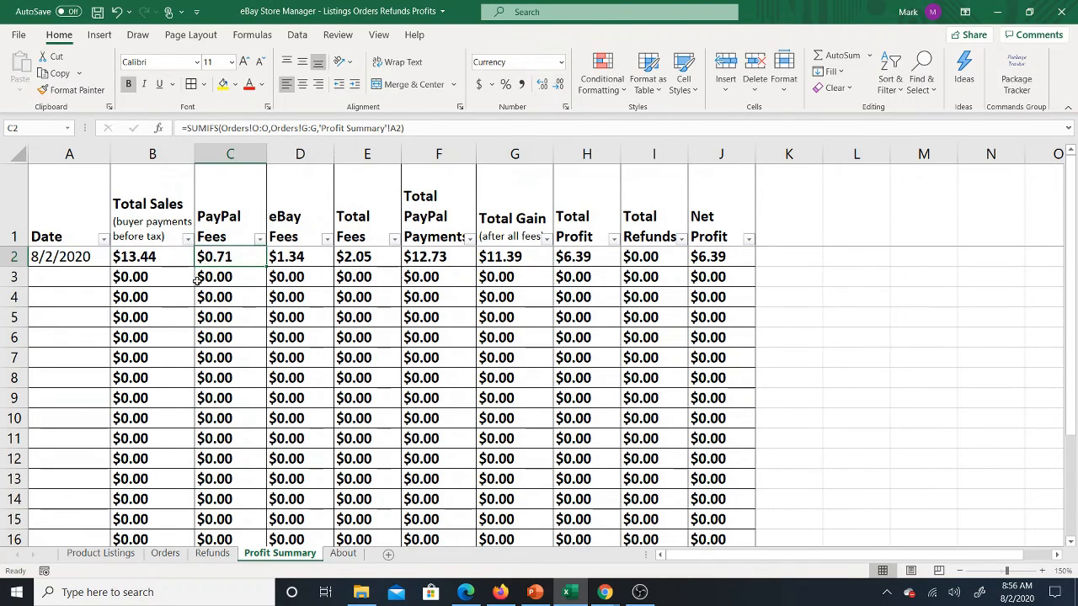
{"action": "left_click", "coordinate": [309, 259]}
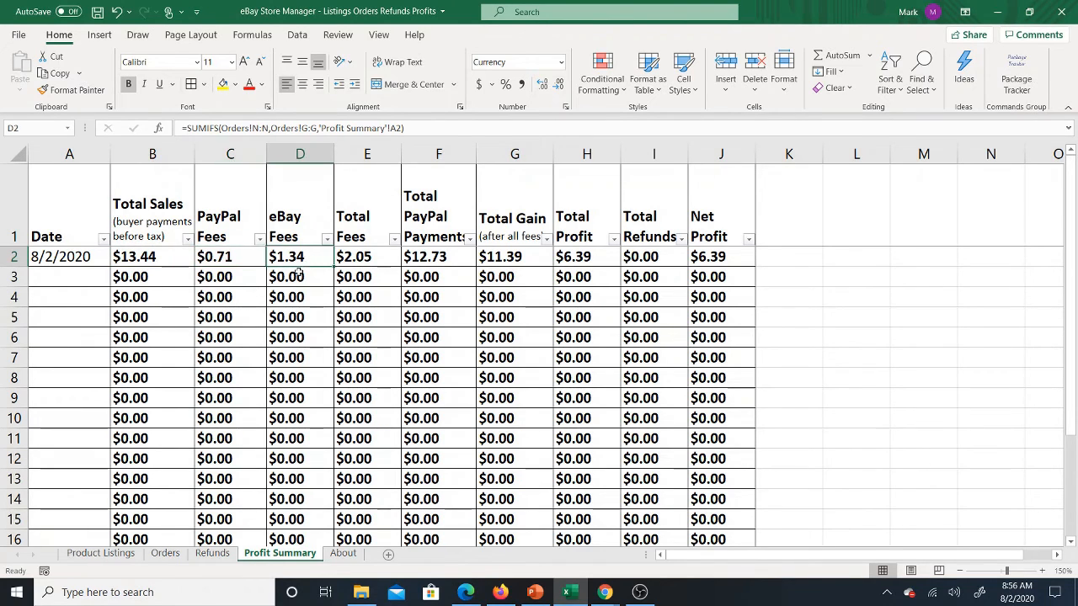
{"action": "left_click", "coordinate": [383, 252]}
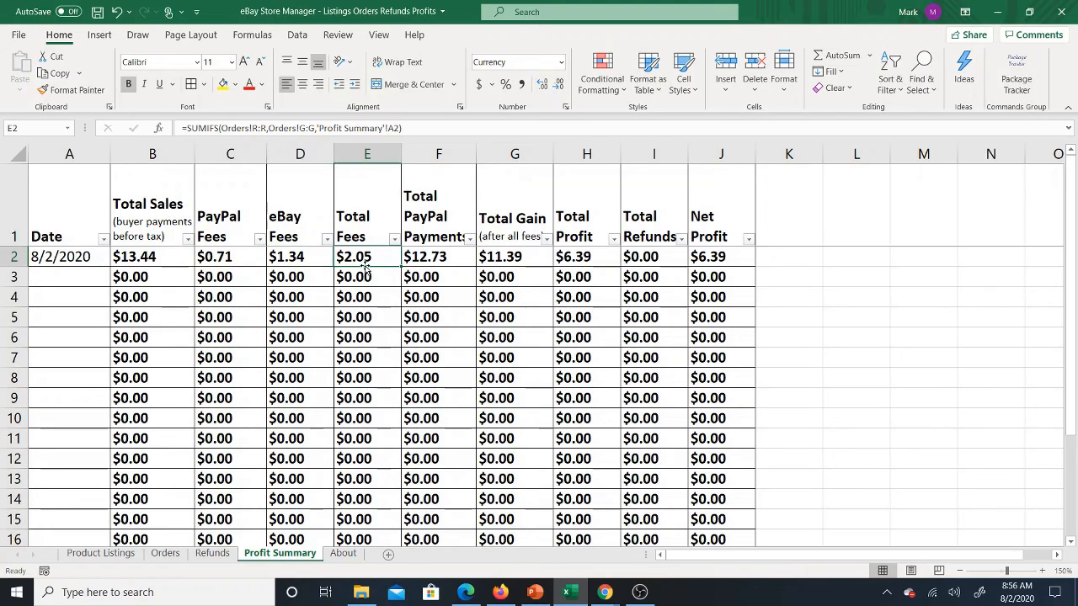
{"action": "left_click_drag", "start_coordinate": [249, 256], "coordinate": [288, 260]}
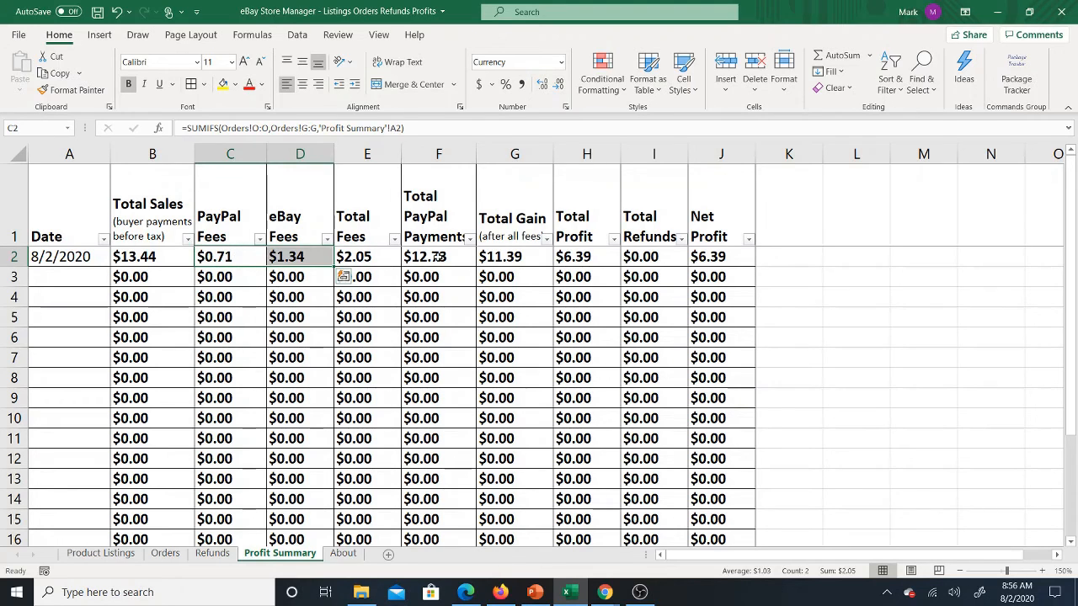
{"action": "left_click", "coordinate": [438, 256]}
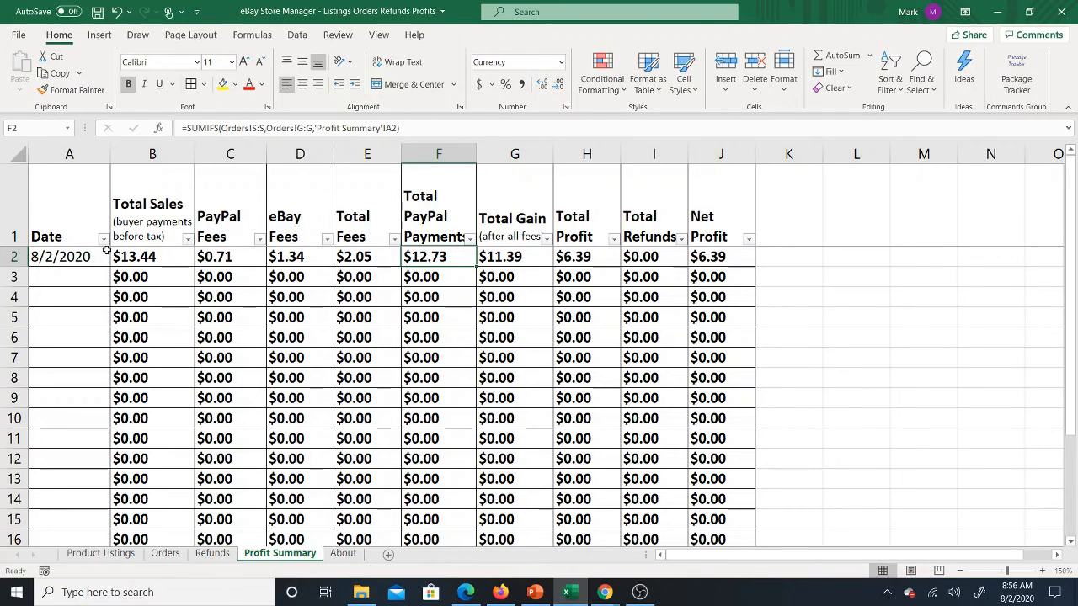
{"action": "left_click", "coordinate": [133, 256]}
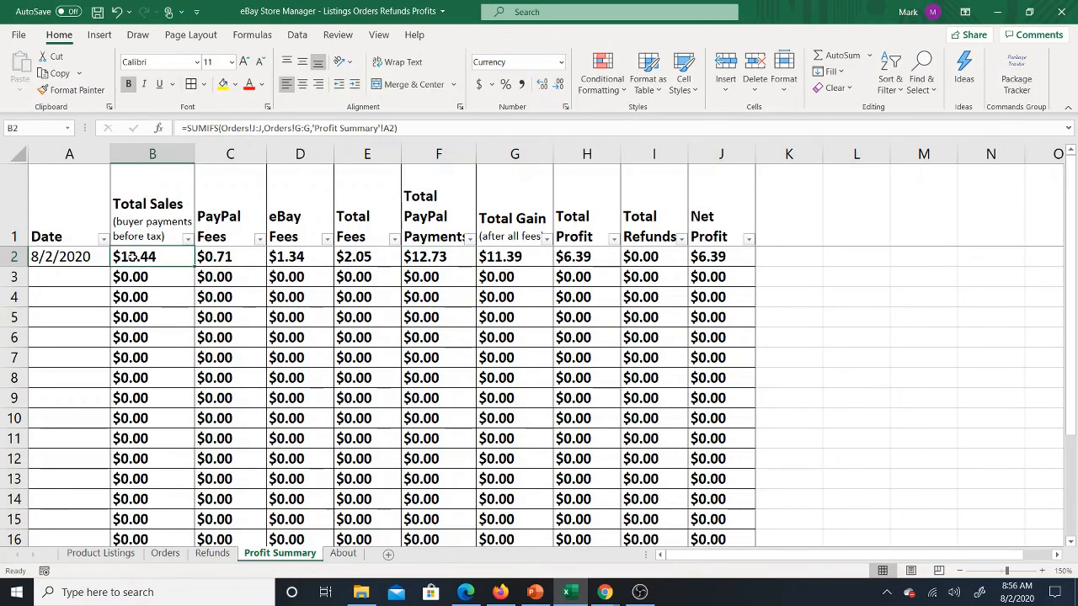
{"action": "left_click", "coordinate": [438, 258]}
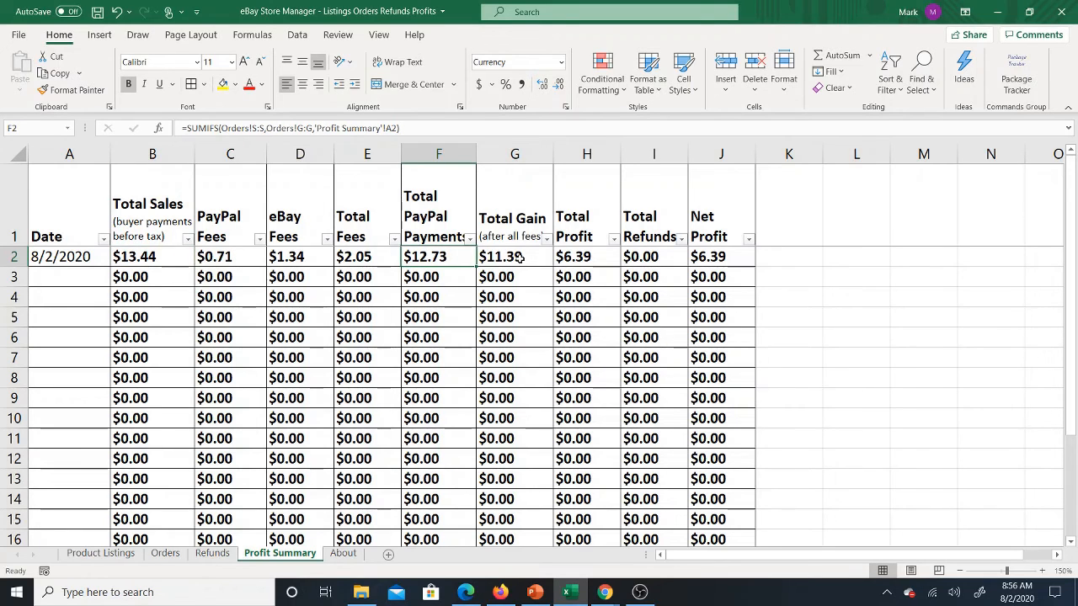
{"action": "left_click", "coordinate": [519, 256]}
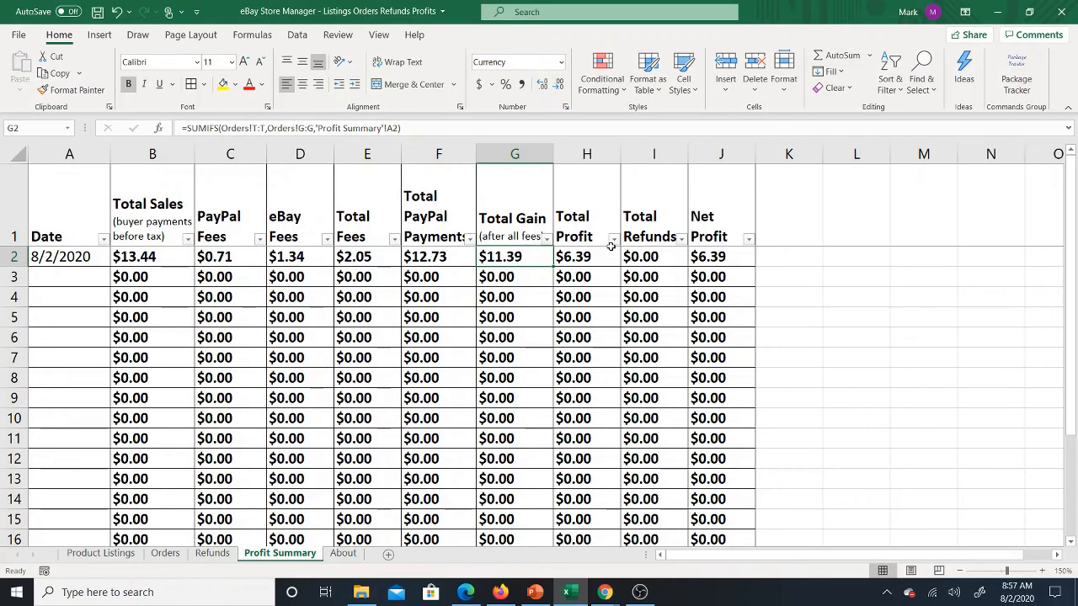
{"action": "left_click", "coordinate": [593, 258]}
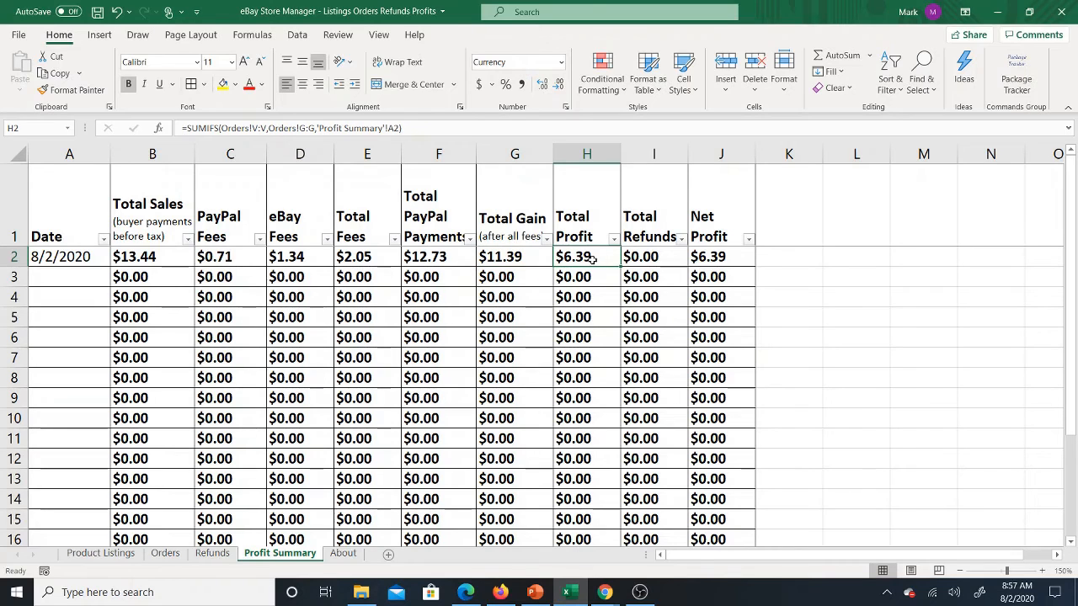
{"action": "left_click", "coordinate": [657, 254]}
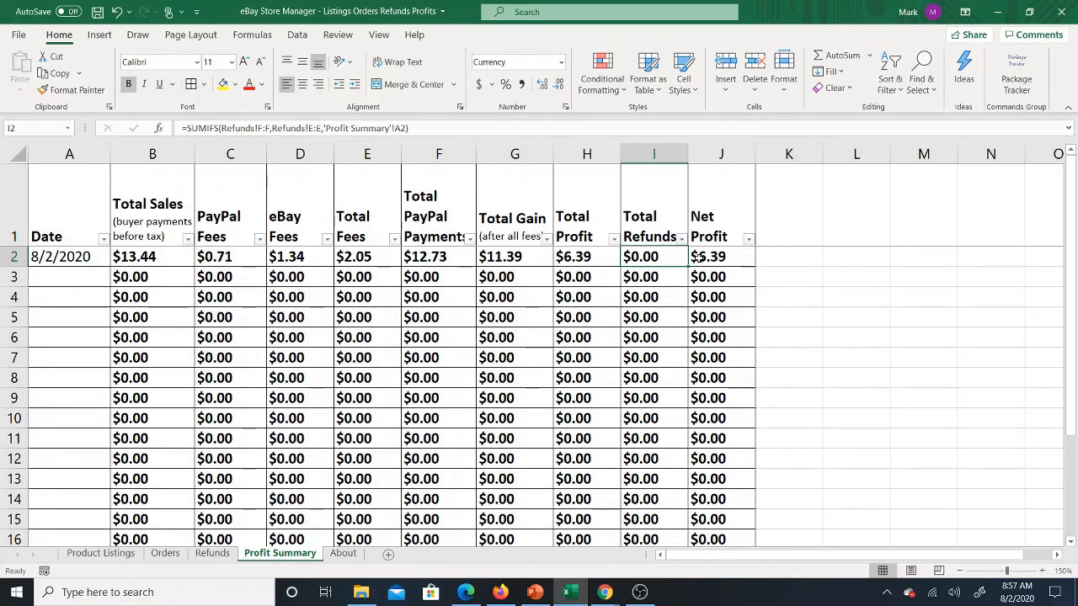
{"action": "left_click", "coordinate": [699, 258]}
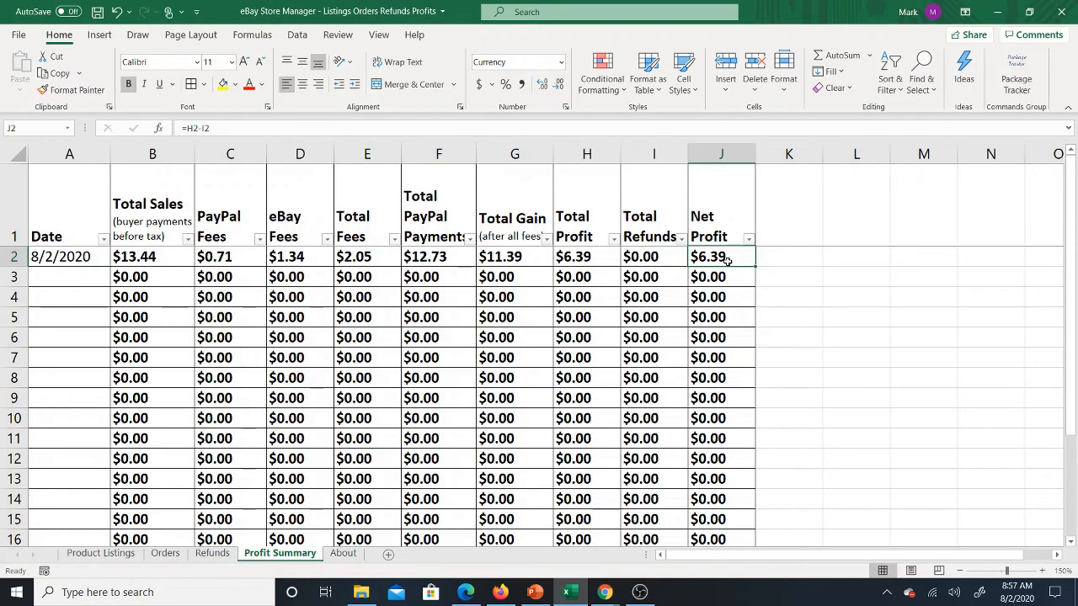
Step: Check the refund's dates on the Refunds sheet and enter 8/10 as the Date in row 10 of the Profit Summary
{"action": "left_click", "coordinate": [212, 554]}
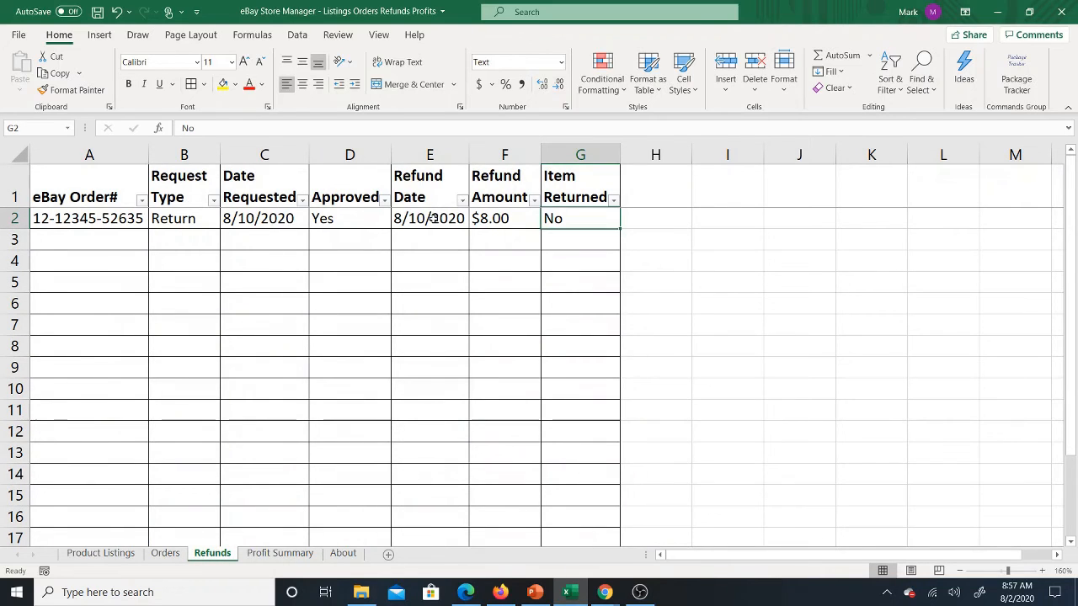
{"action": "left_click", "coordinate": [259, 221]}
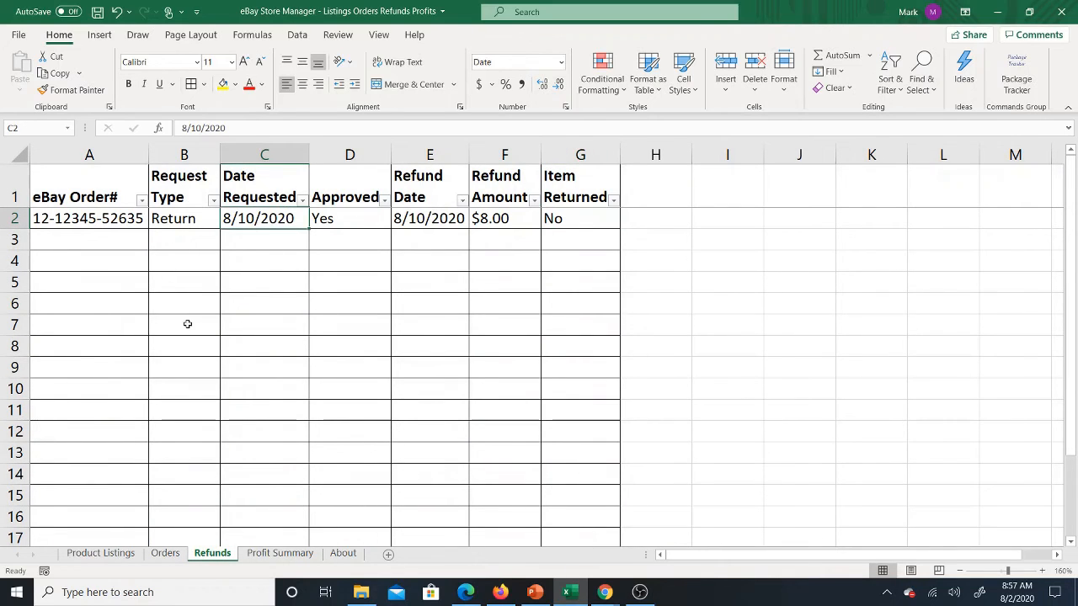
{"action": "left_click", "coordinate": [280, 553]}
{"action": "left_click_drag", "start_coordinate": [74, 274], "coordinate": [82, 410]}
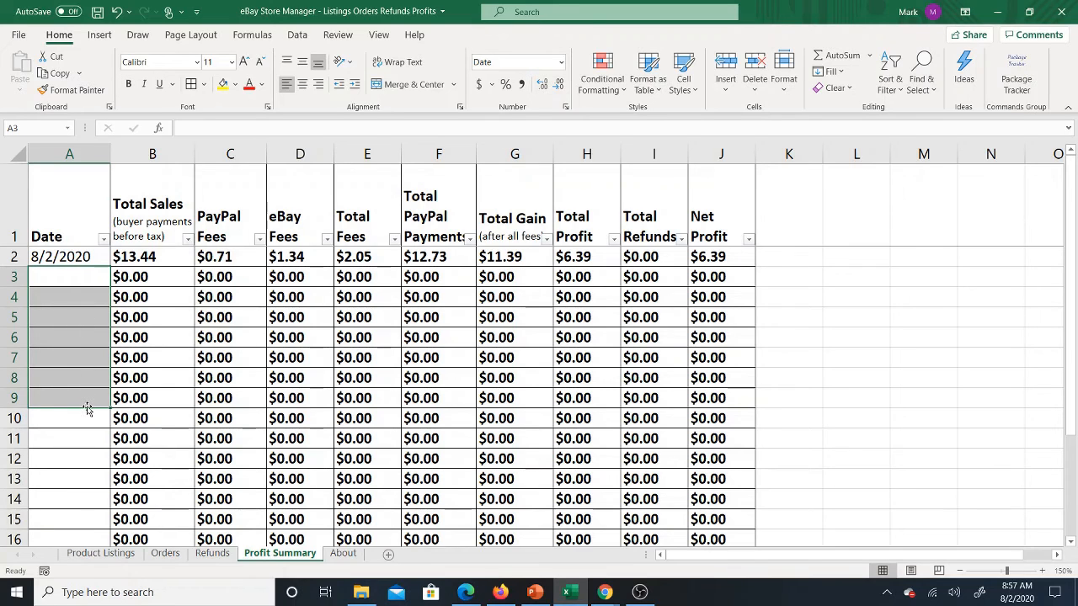
{"action": "left_click", "coordinate": [86, 418]}
{"action": "type", "text": "8/10"}
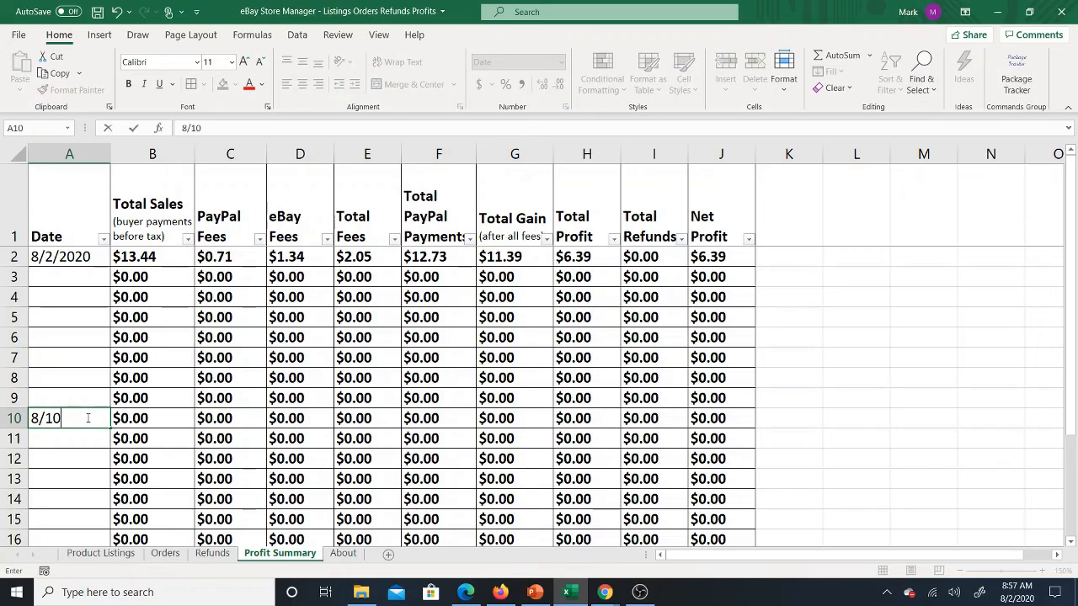
{"action": "key", "text": "Return"}
Step: Examine the Total Refunds formula in row 10 of the Profit Summary and compare it with the Refund Date on the Refunds sheet
{"action": "key", "text": "Up"}
{"action": "key", "text": "Up"}
{"action": "key", "text": "Up"}
{"action": "key", "text": "Up"}
{"action": "key", "text": "Up"}
{"action": "key", "text": "Up"}
{"action": "key", "text": "Up"}
{"action": "key", "text": "Up"}
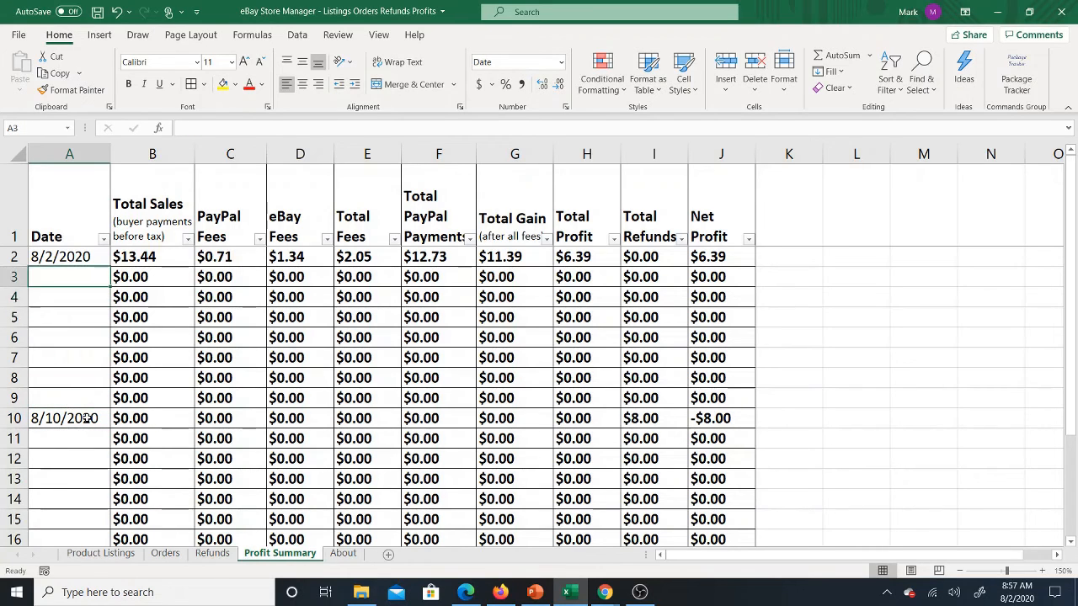
{"action": "key", "text": "Down"}
{"action": "key", "text": "Down"}
{"action": "key", "text": "Down"}
{"action": "key", "text": "Down"}
{"action": "key", "text": "Down"}
{"action": "key", "text": "Down"}
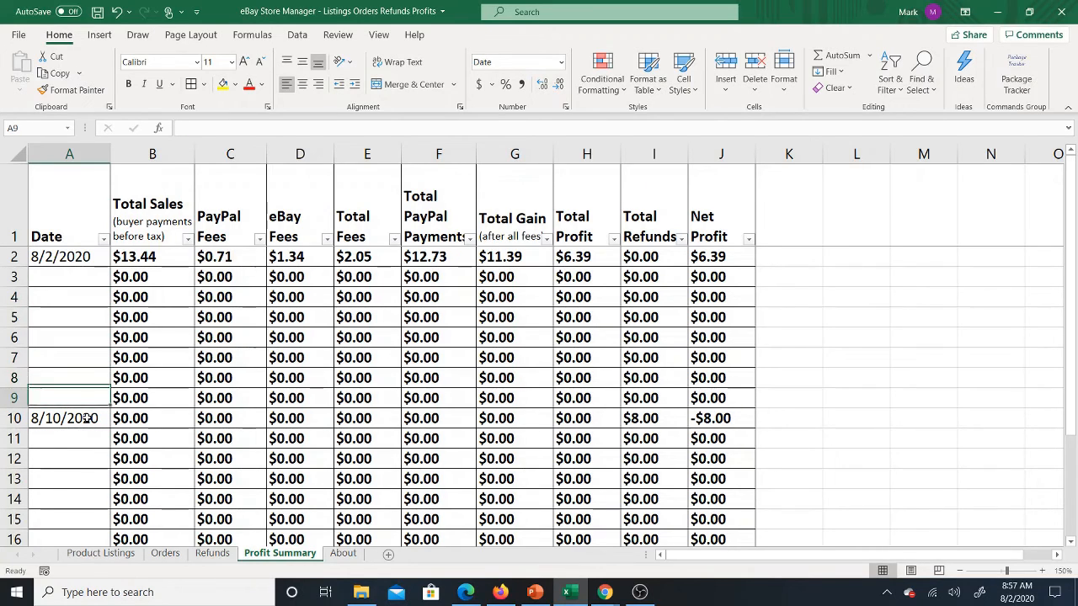
{"action": "key", "text": "Down"}
{"action": "key", "text": "Right"}
{"action": "key", "text": "Right"}
{"action": "key", "text": "Right"}
{"action": "key", "text": "Right"}
{"action": "key", "text": "Right"}
{"action": "key", "text": "Right"}
{"action": "key", "text": "Right"}
{"action": "key", "text": "Right"}
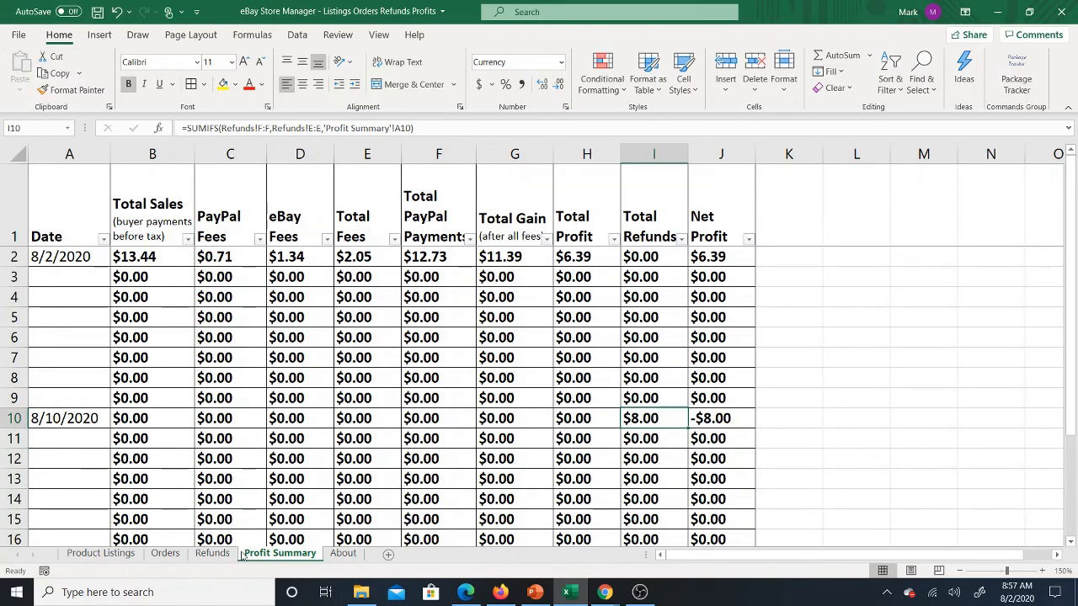
{"action": "left_click", "coordinate": [212, 553]}
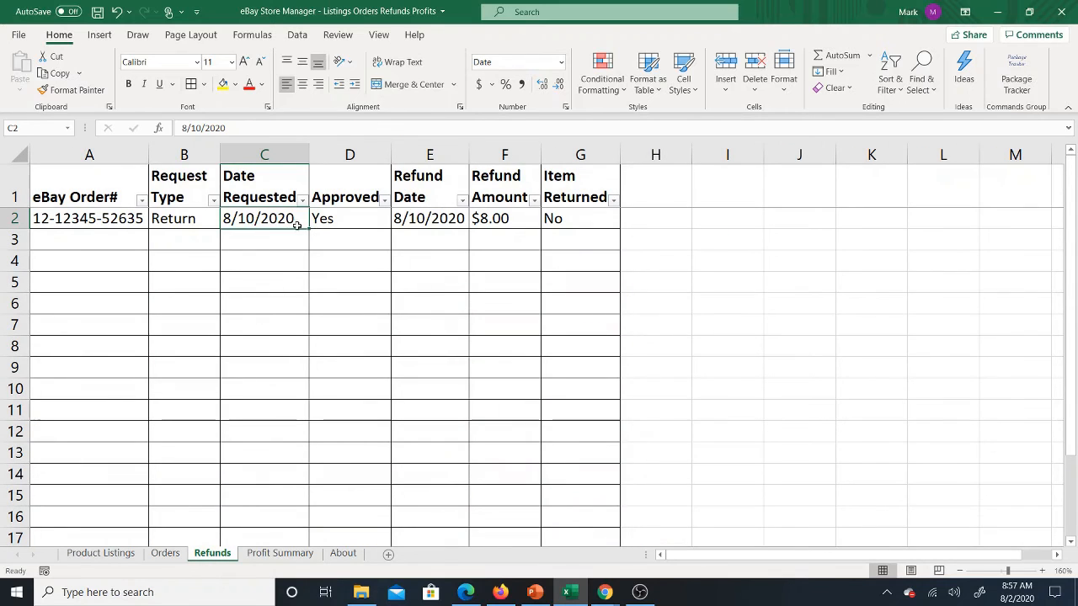
{"action": "left_click", "coordinate": [441, 221]}
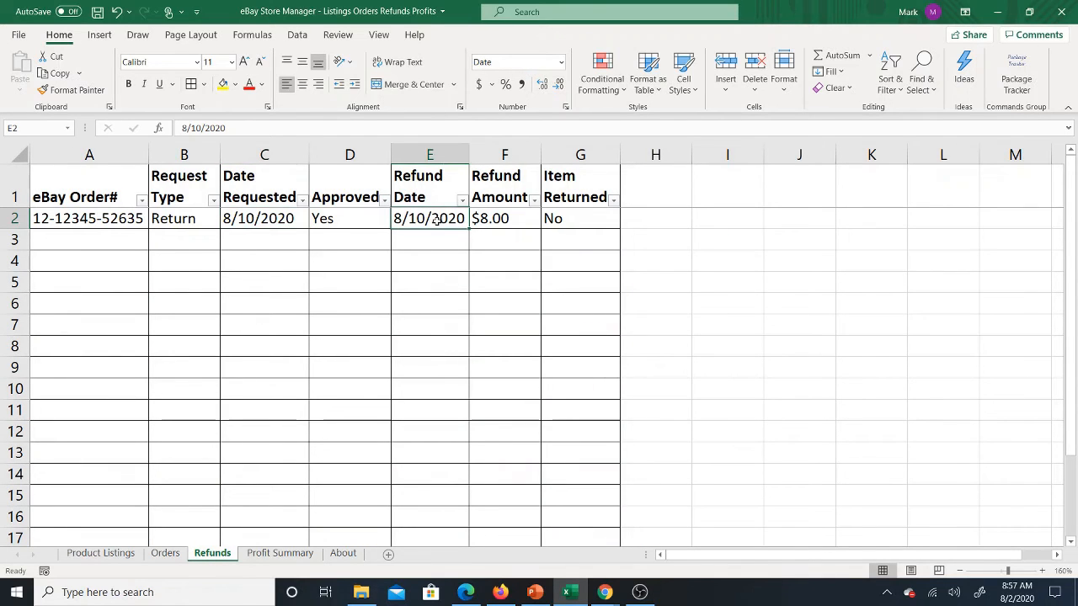
Step: Review the Profit Summary's Net Profit in row 10 and the Date entries from row 2 through row 10
{"action": "left_click", "coordinate": [271, 554]}
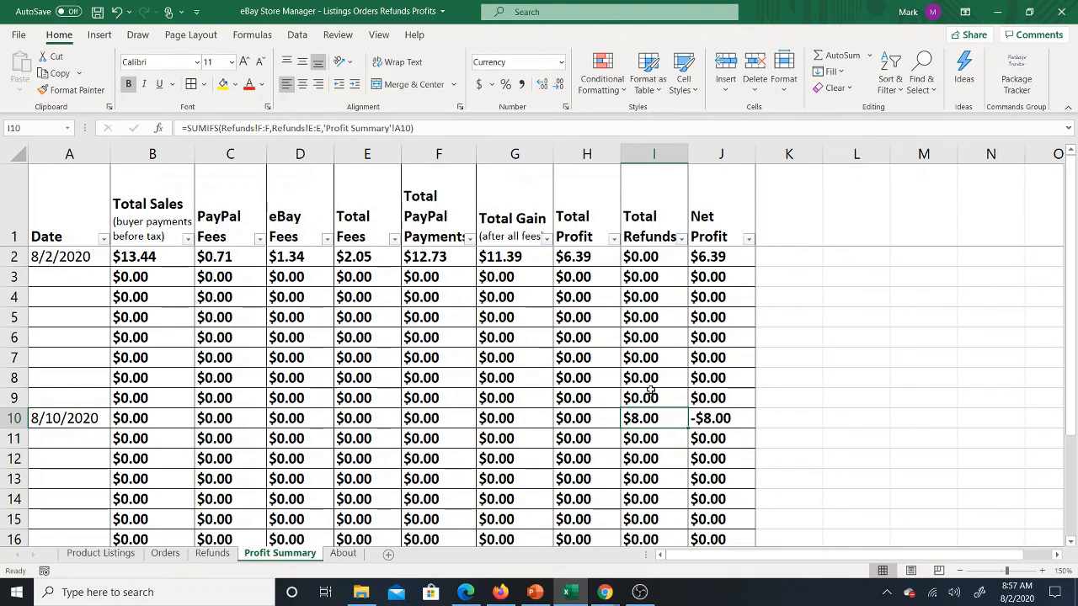
{"action": "left_click", "coordinate": [707, 418]}
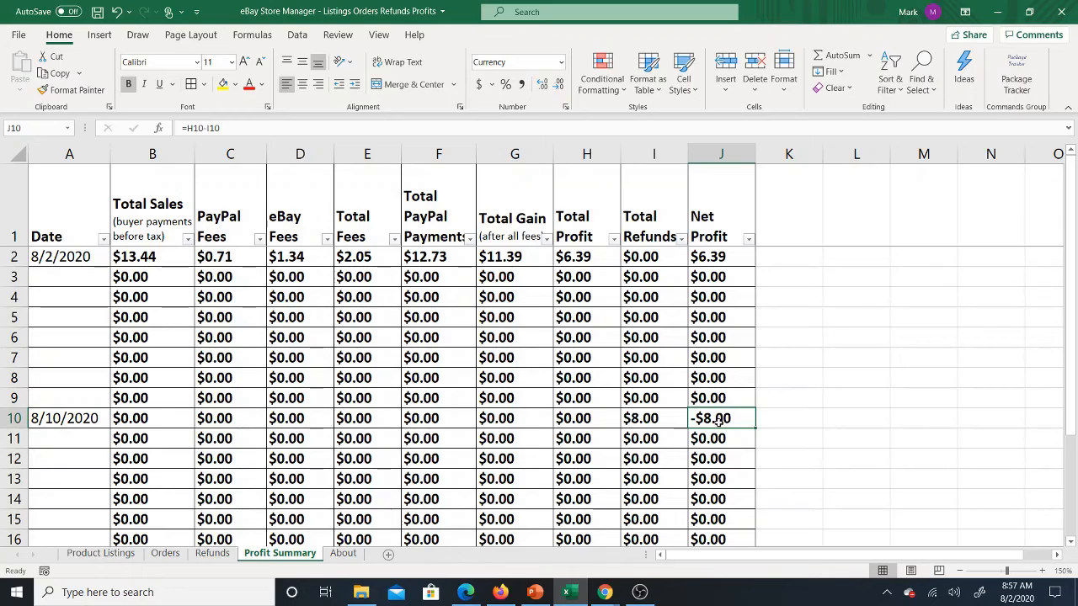
{"action": "left_click", "coordinate": [88, 426]}
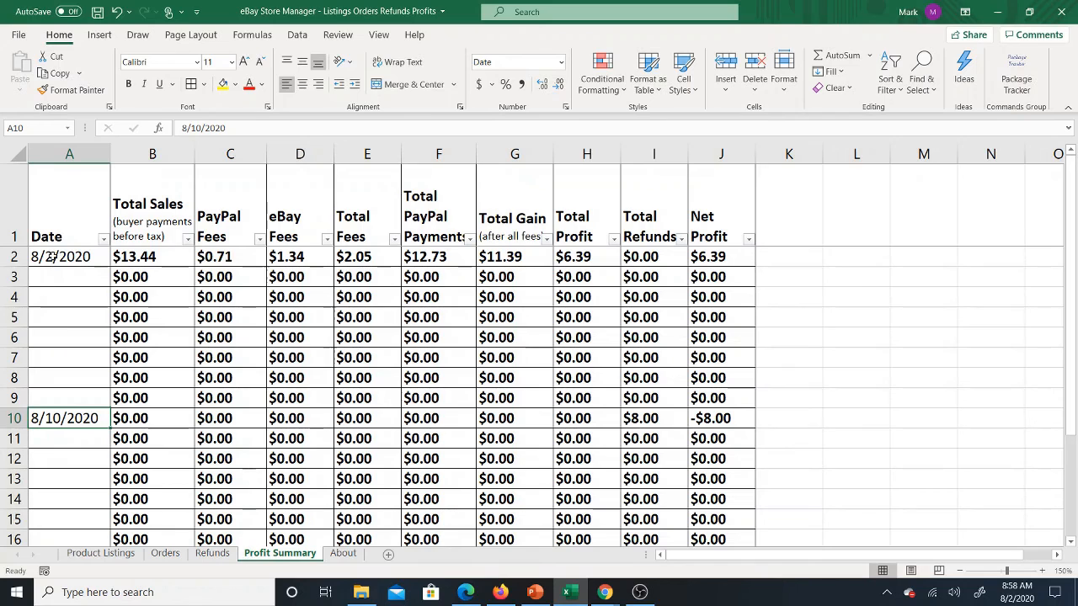
{"action": "left_click_drag", "start_coordinate": [52, 257], "coordinate": [66, 429]}
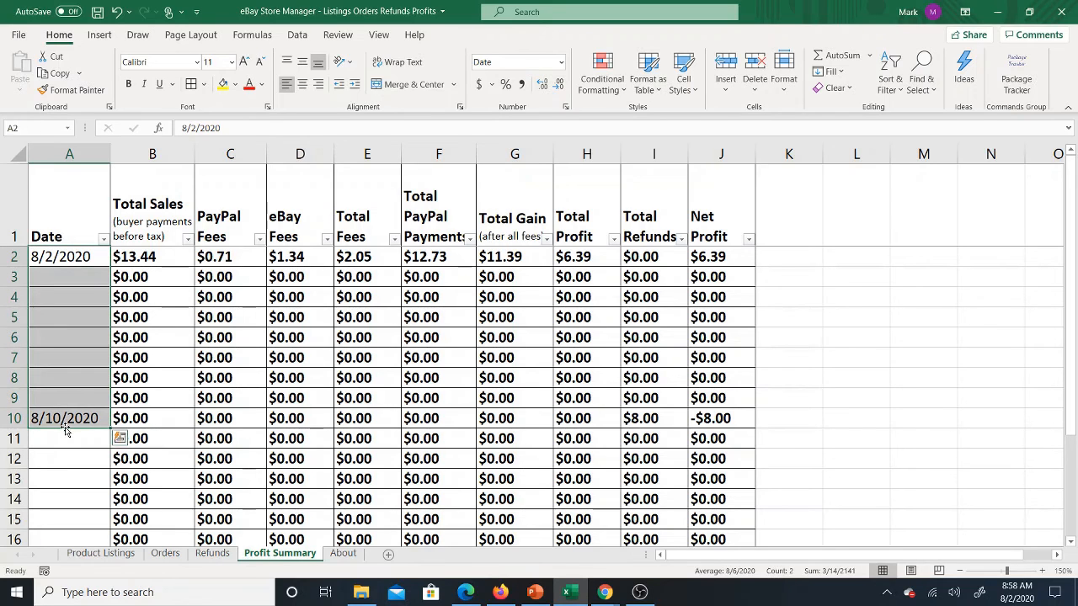
Step: Clear the Date entries in rows 2 through 10 of the Profit Summary
{"action": "key", "text": "Delete"}
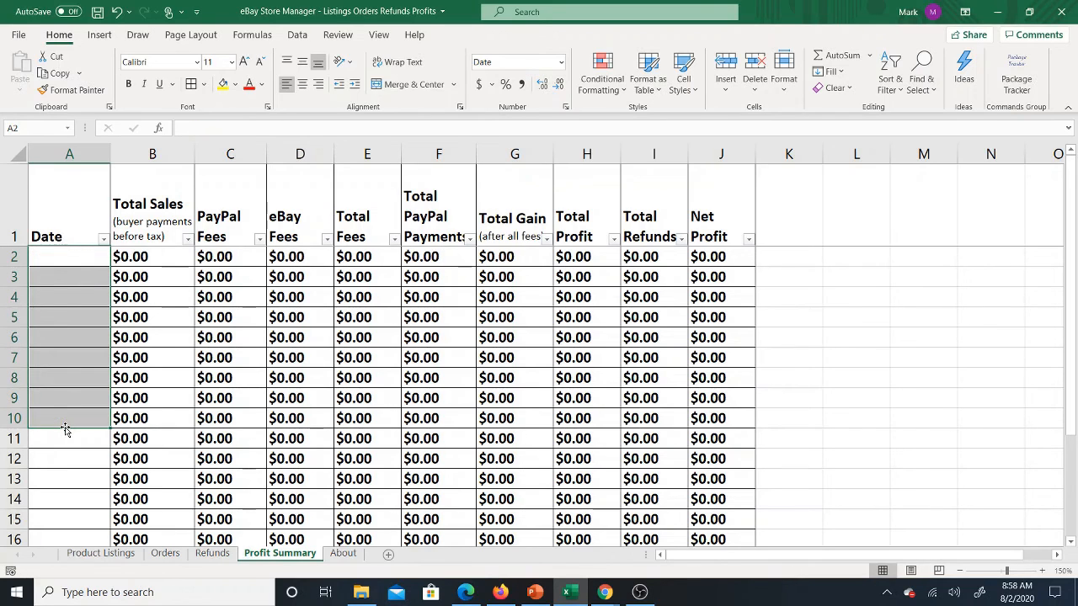
Step: Review the refund record in row 2 of the Refunds sheet and the filter options for its eBay Order# column
{"action": "left_click", "coordinate": [212, 554]}
{"action": "left_click_drag", "start_coordinate": [96, 221], "coordinate": [554, 221]}
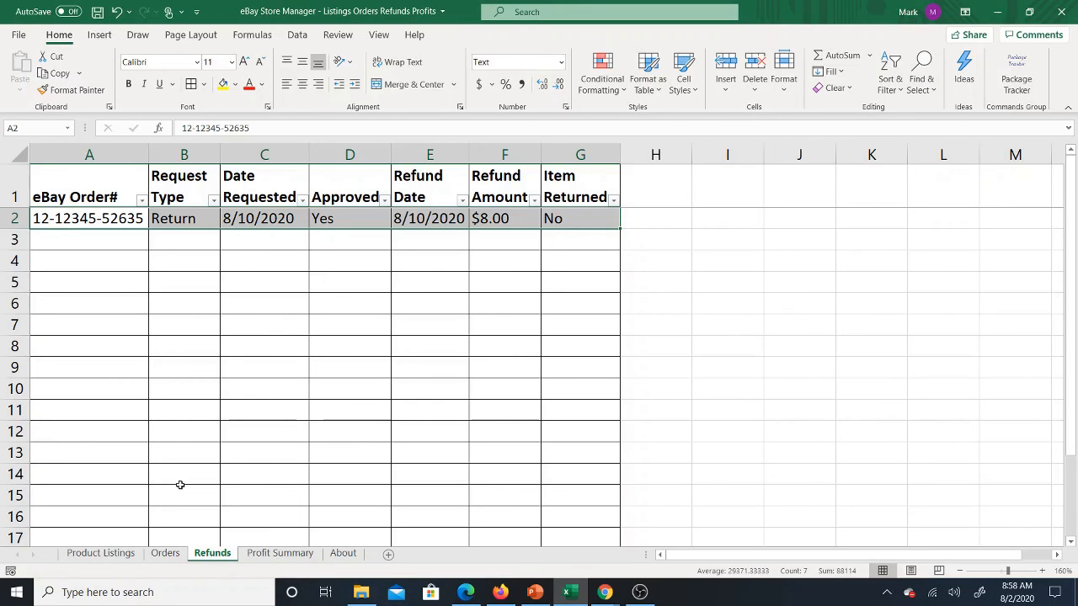
{"action": "left_click", "coordinate": [179, 431]}
{"action": "left_click", "coordinate": [115, 189]}
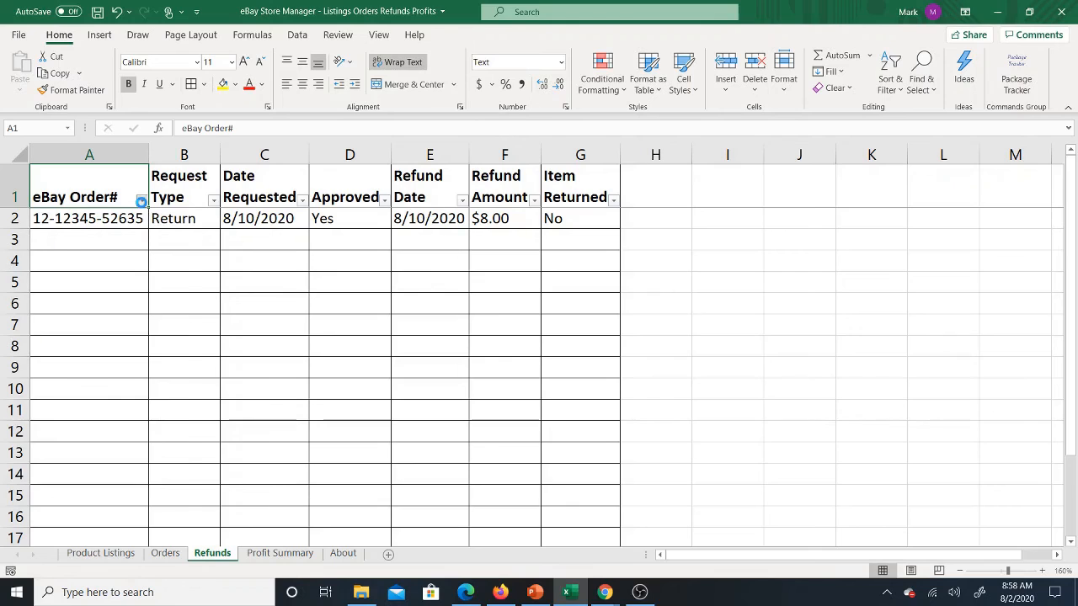
{"action": "left_click", "coordinate": [141, 200]}
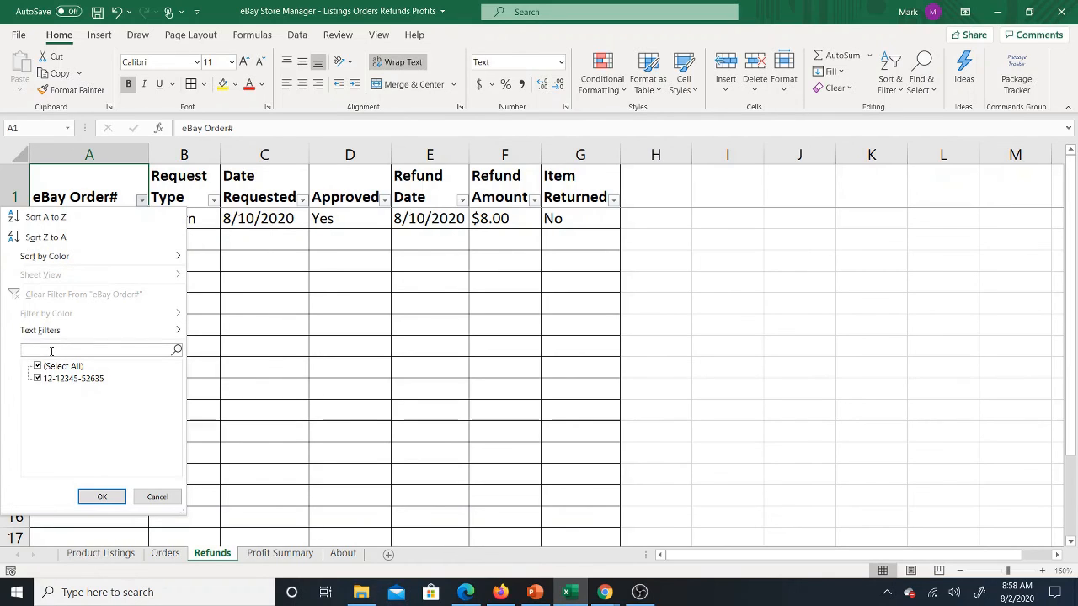
{"action": "left_click", "coordinate": [205, 349]}
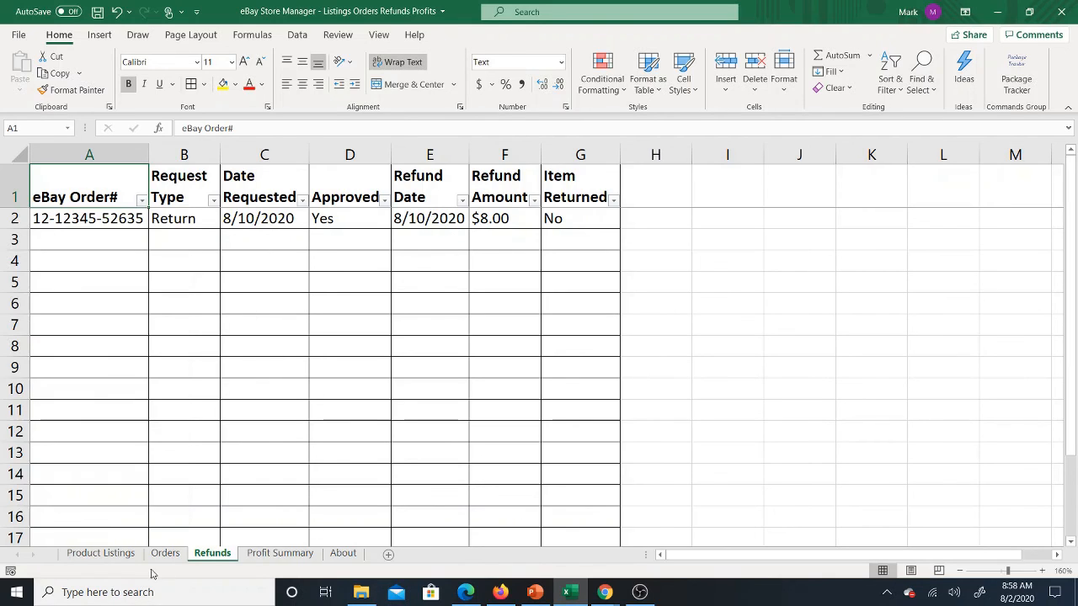
Step: Inspect the Item # filter on the Product Listings sheet and the eBay Order # filter and its search field on the Orders sheet
{"action": "left_click", "coordinate": [106, 553]}
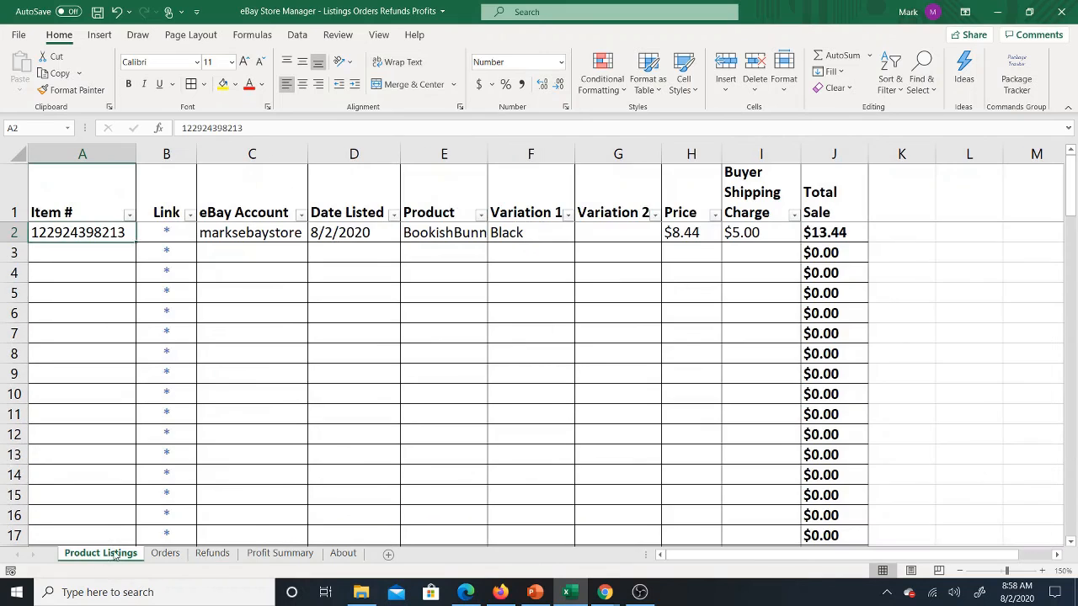
{"action": "left_click", "coordinate": [130, 216]}
{"action": "left_click", "coordinate": [366, 353]}
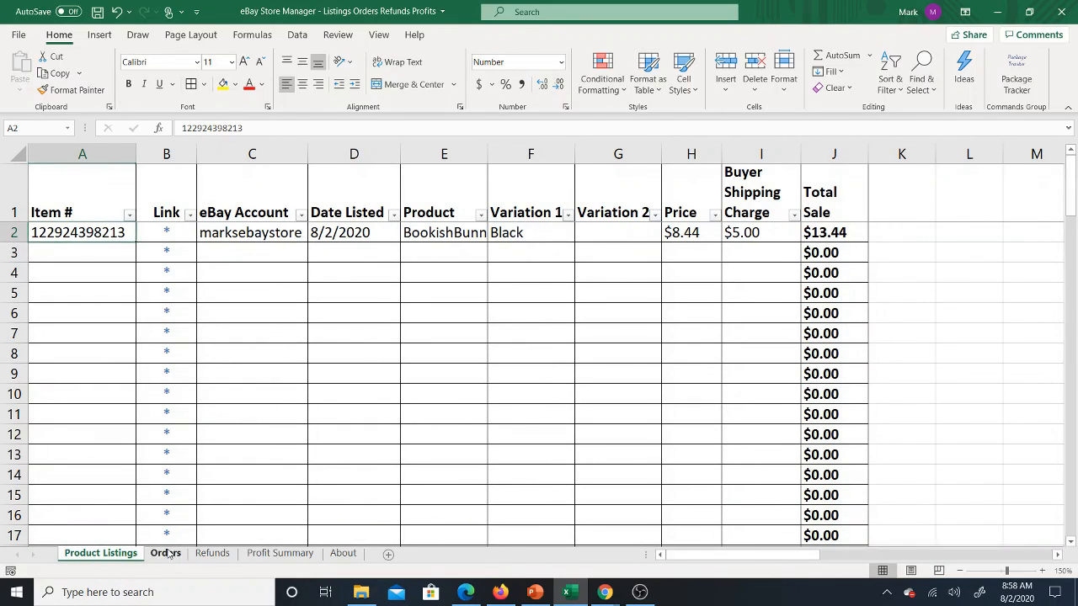
{"action": "left_click", "coordinate": [166, 553]}
{"action": "left_click", "coordinate": [125, 212]}
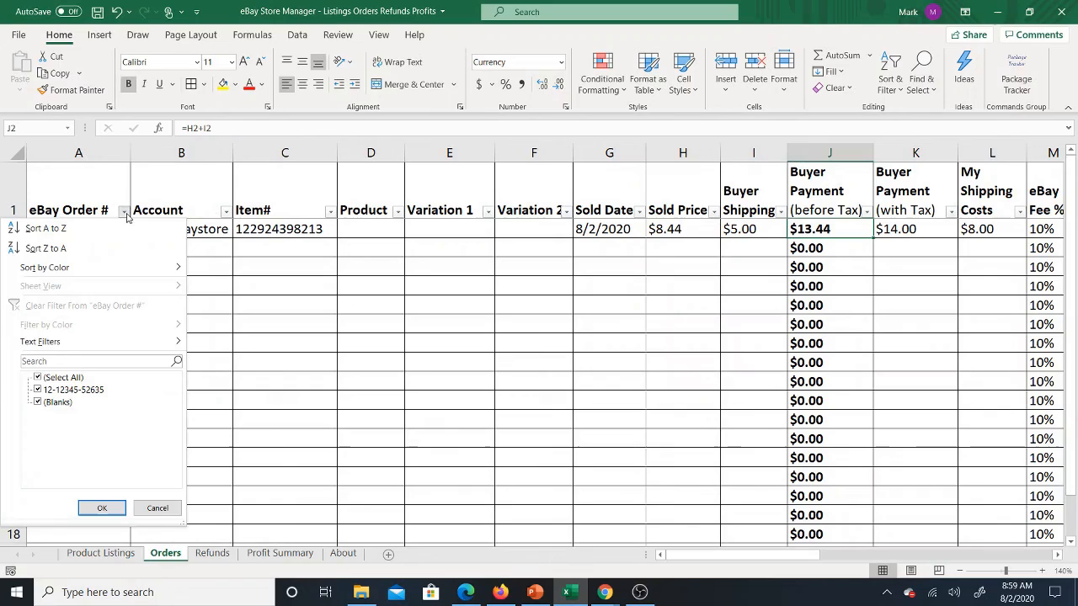
{"action": "left_click", "coordinate": [45, 361]}
{"action": "left_click", "coordinate": [253, 341]}
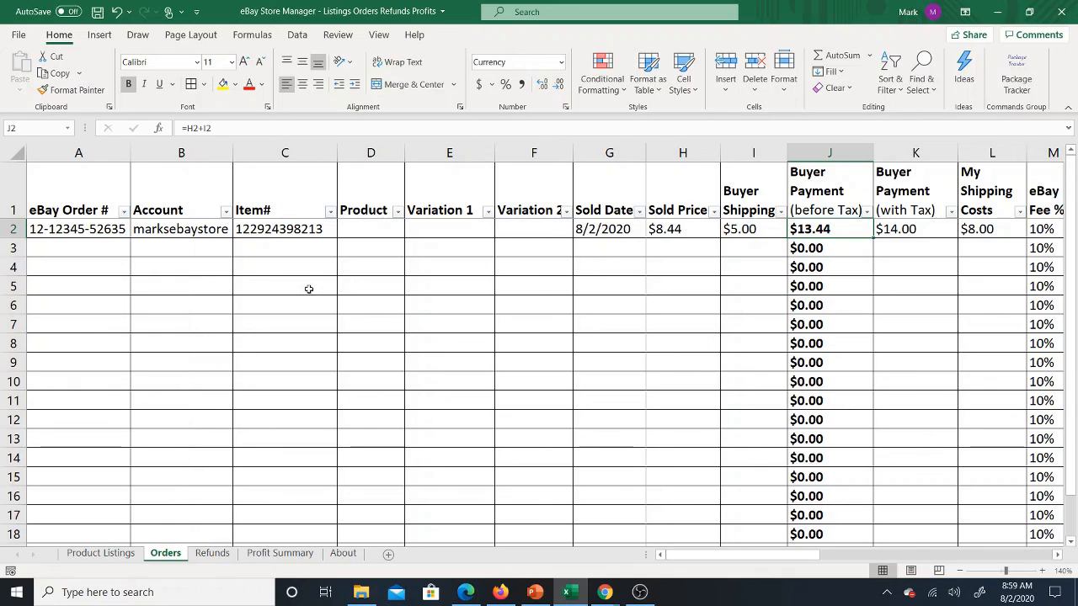
Step: Look over the Refunds, Profit Summary and About sheets, ending on the Product Listings sheet
{"action": "left_click", "coordinate": [213, 553]}
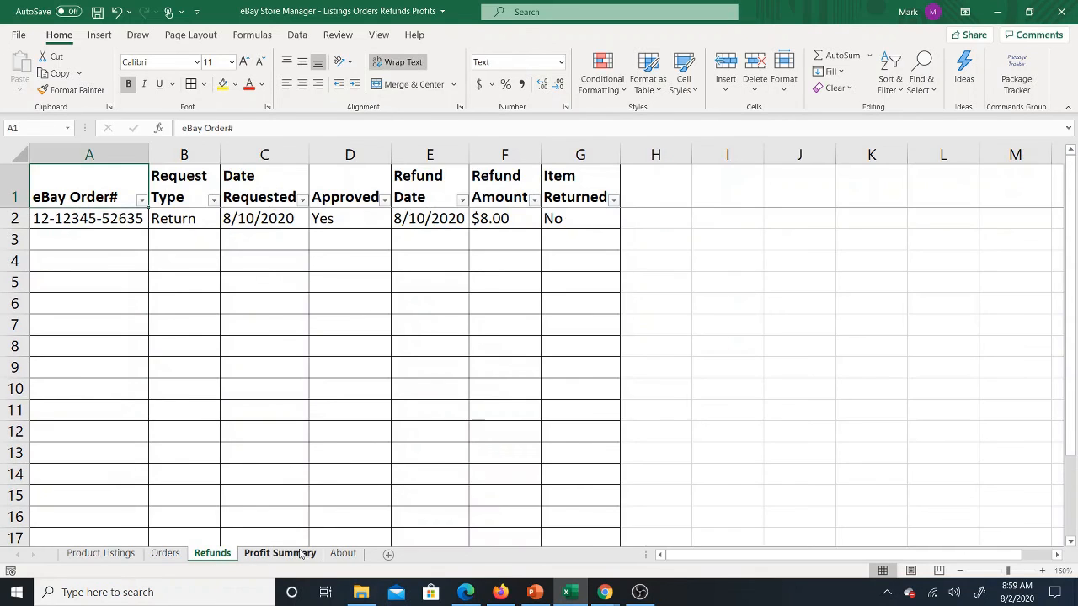
{"action": "left_click", "coordinate": [285, 555]}
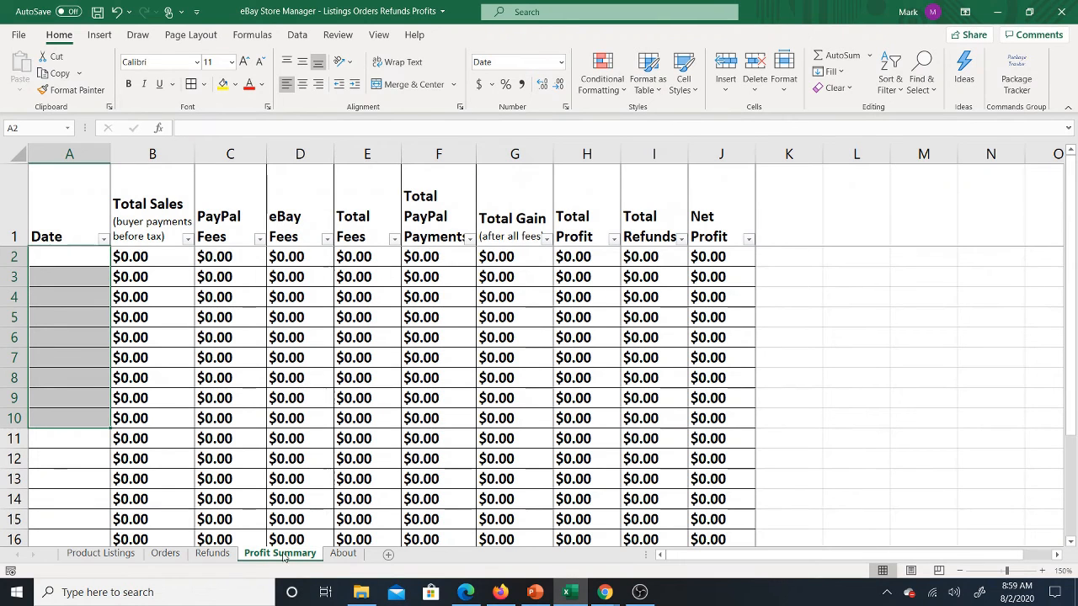
{"action": "left_click", "coordinate": [68, 256]}
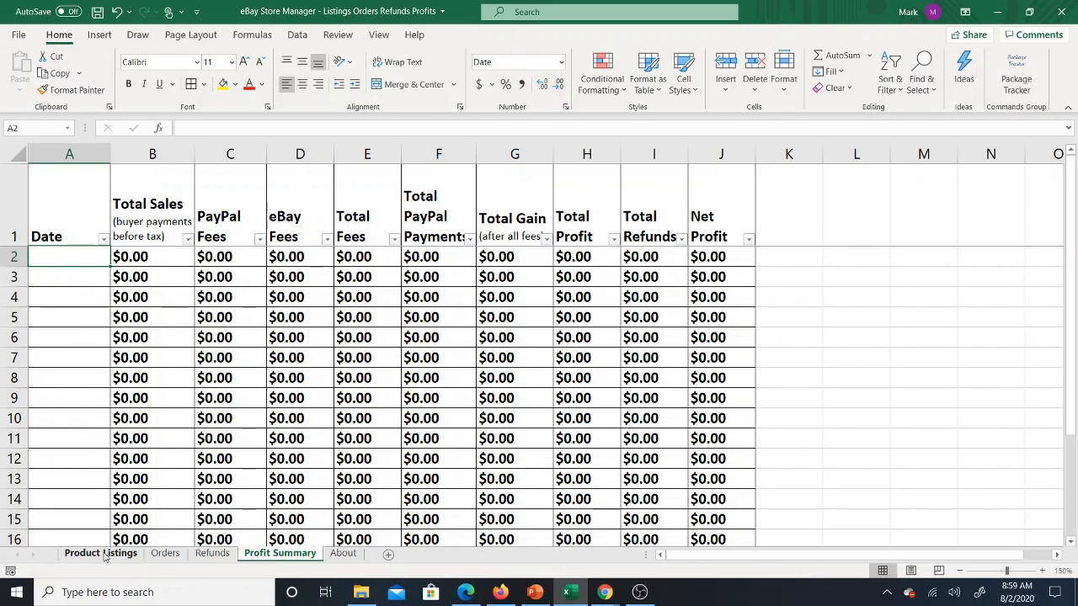
{"action": "left_click", "coordinate": [339, 556]}
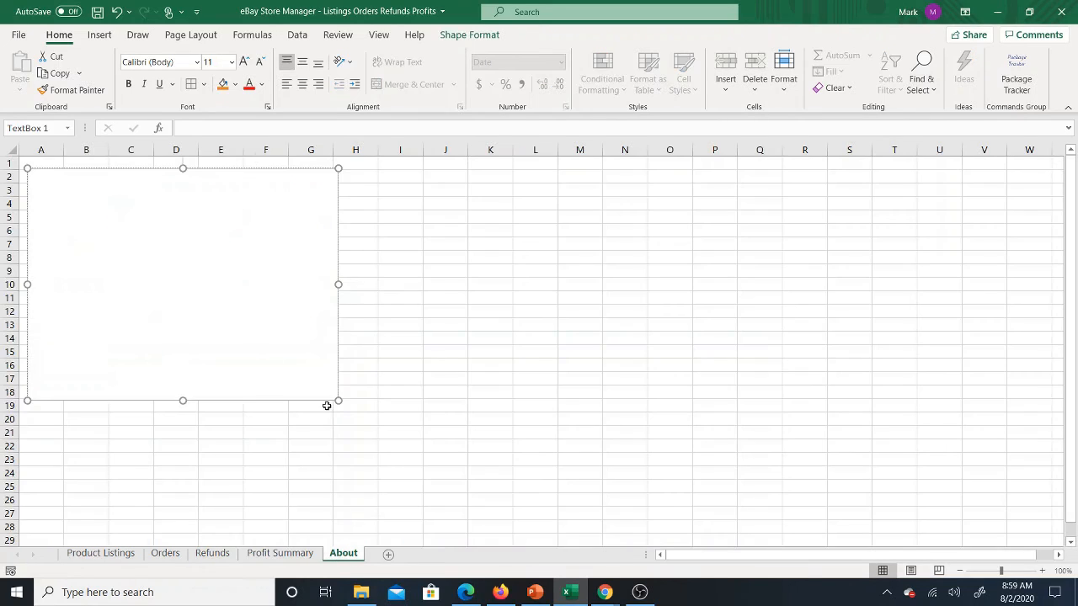
{"action": "left_click", "coordinate": [367, 285]}
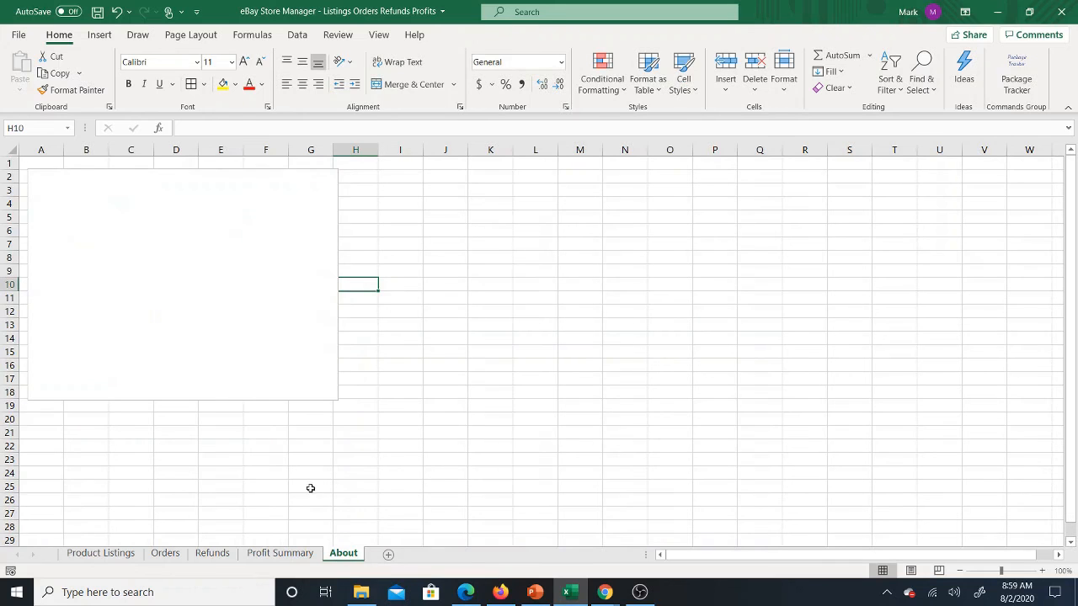
{"action": "left_click", "coordinate": [290, 555]}
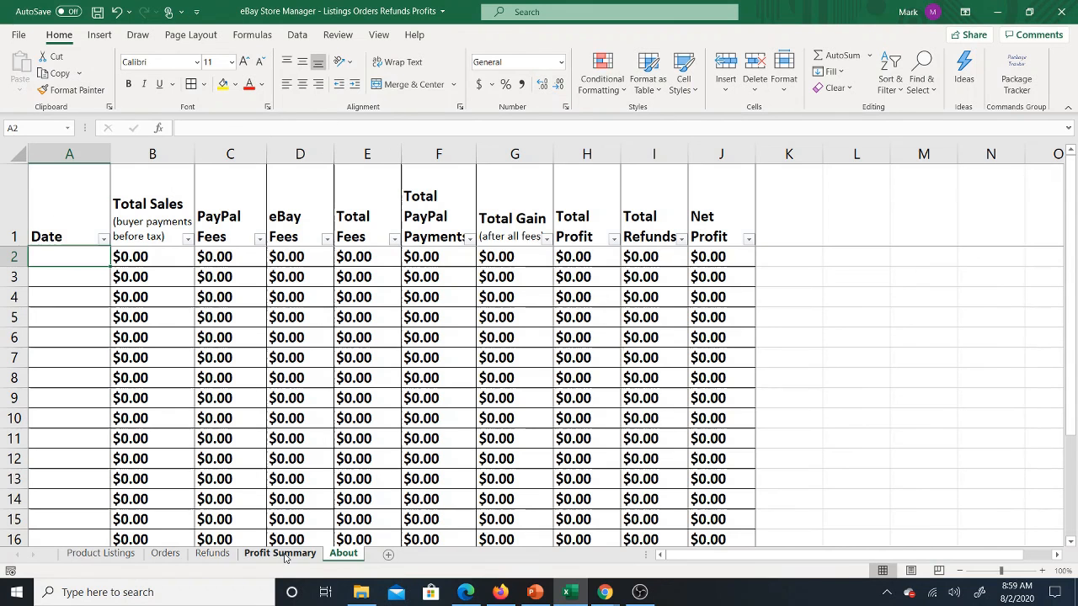
{"action": "left_click", "coordinate": [100, 555]}
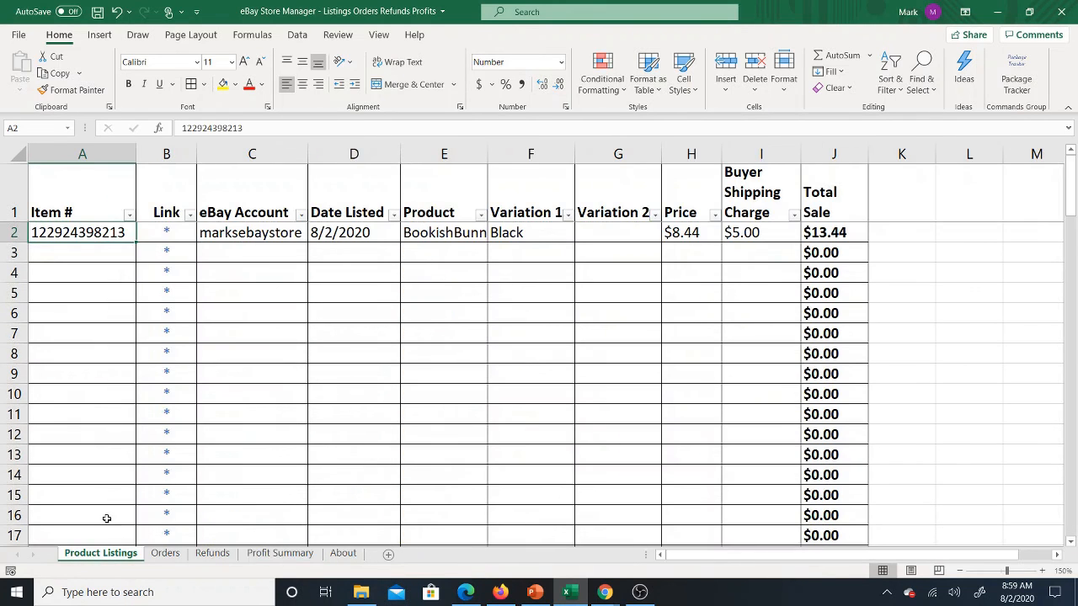